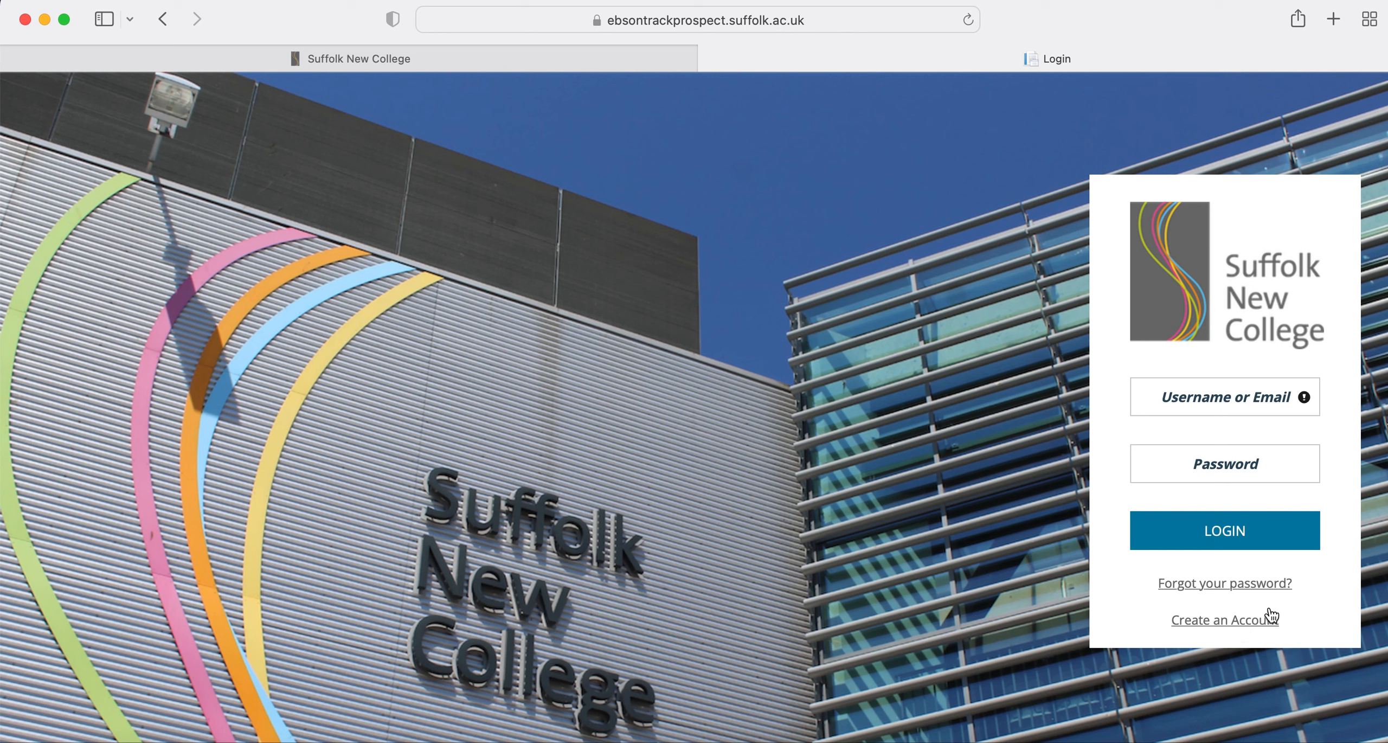
# Step: Follow the 'Create an Account' link from the Suffolk New College login page
pyautogui.click(1250, 622)
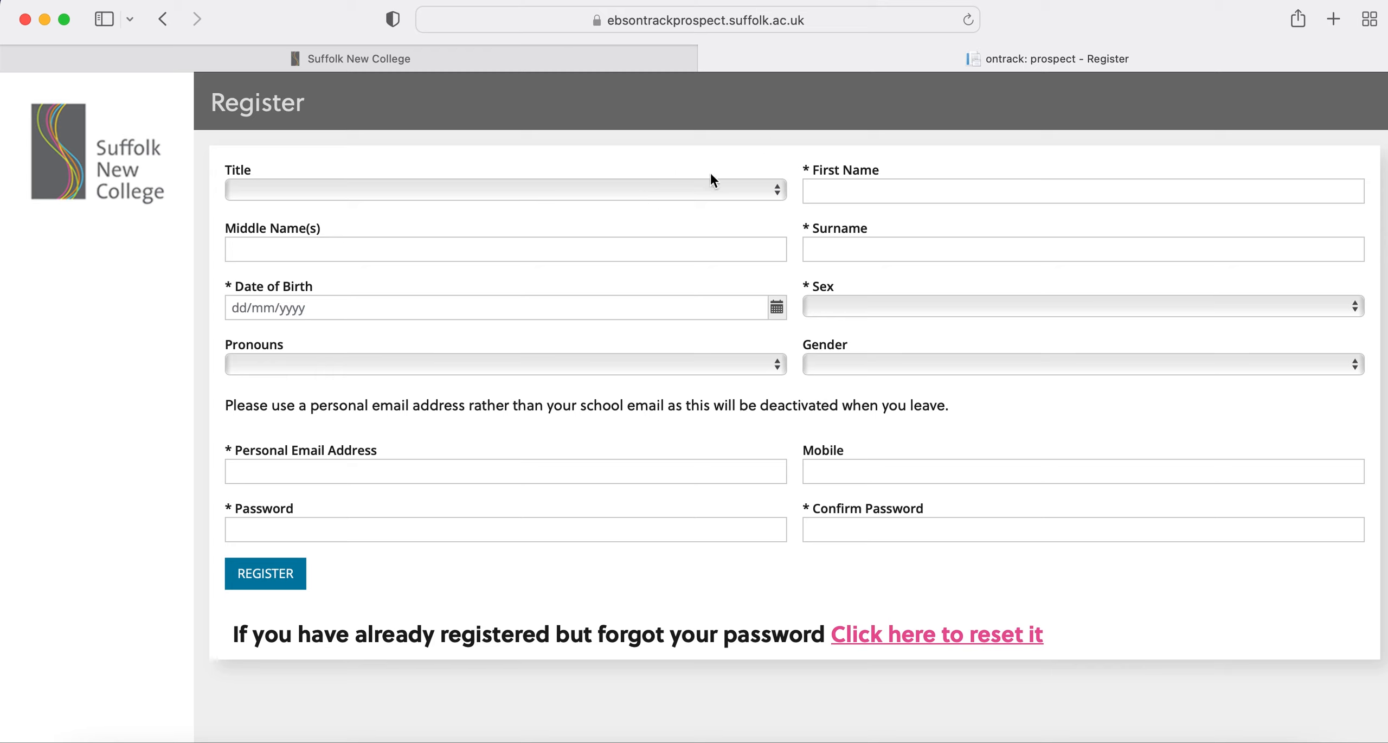
# Step: Set the title to Mrs and enter the applicant's first name and surname
pyautogui.click(639, 190)
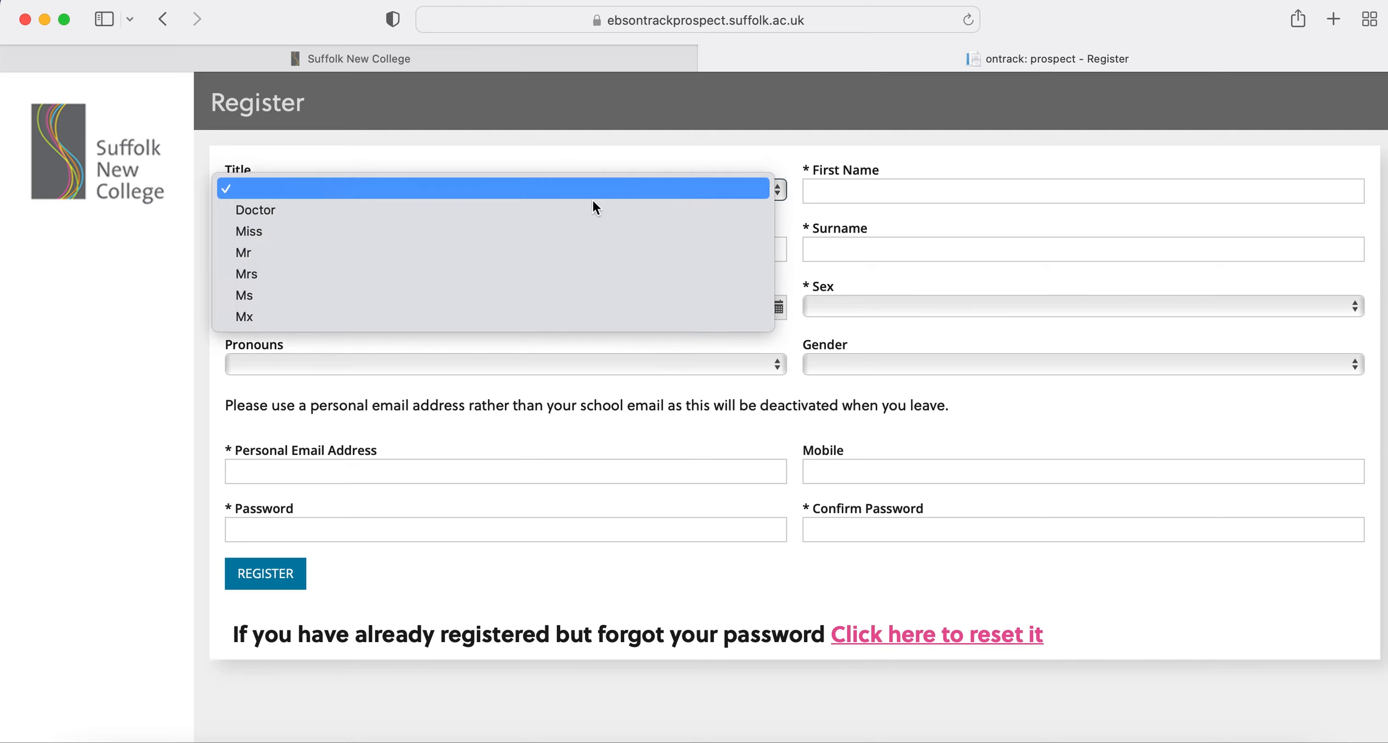
pyautogui.click(437, 271)
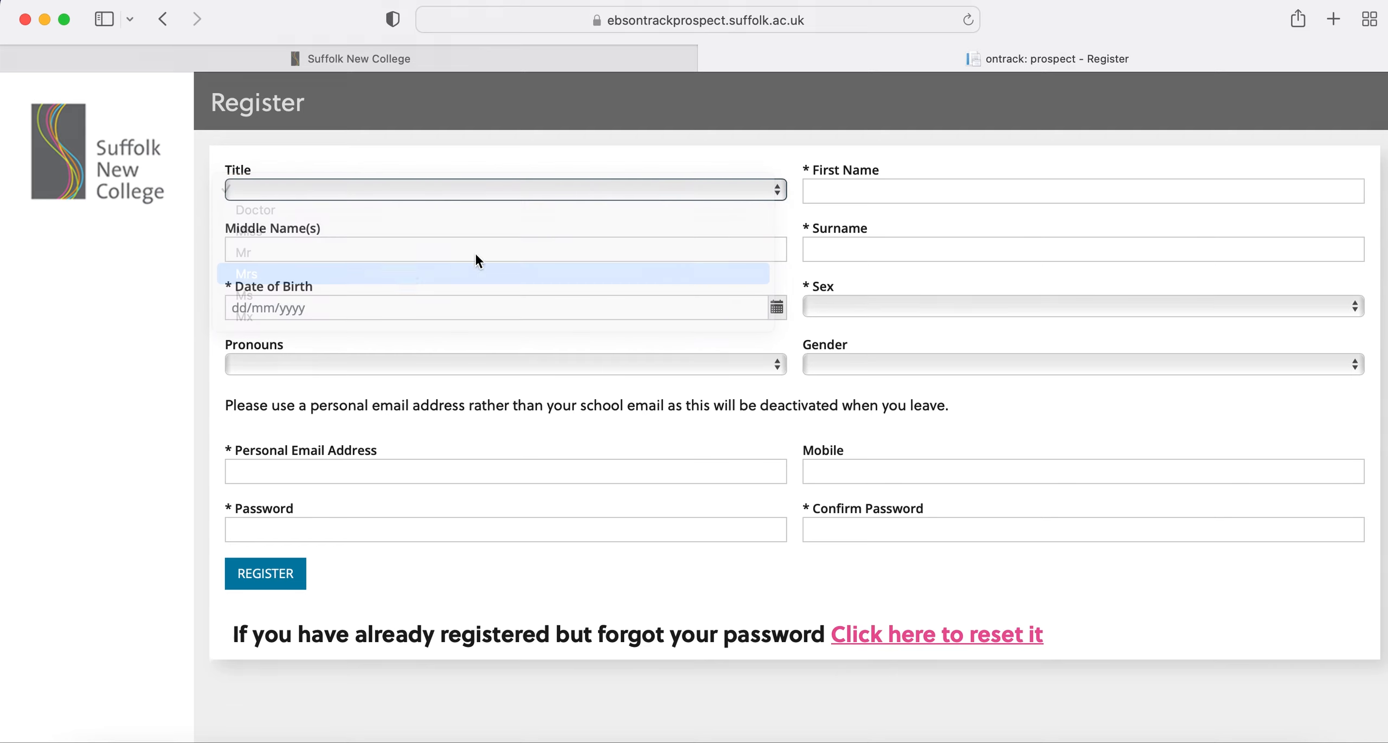
pyautogui.click(835, 190)
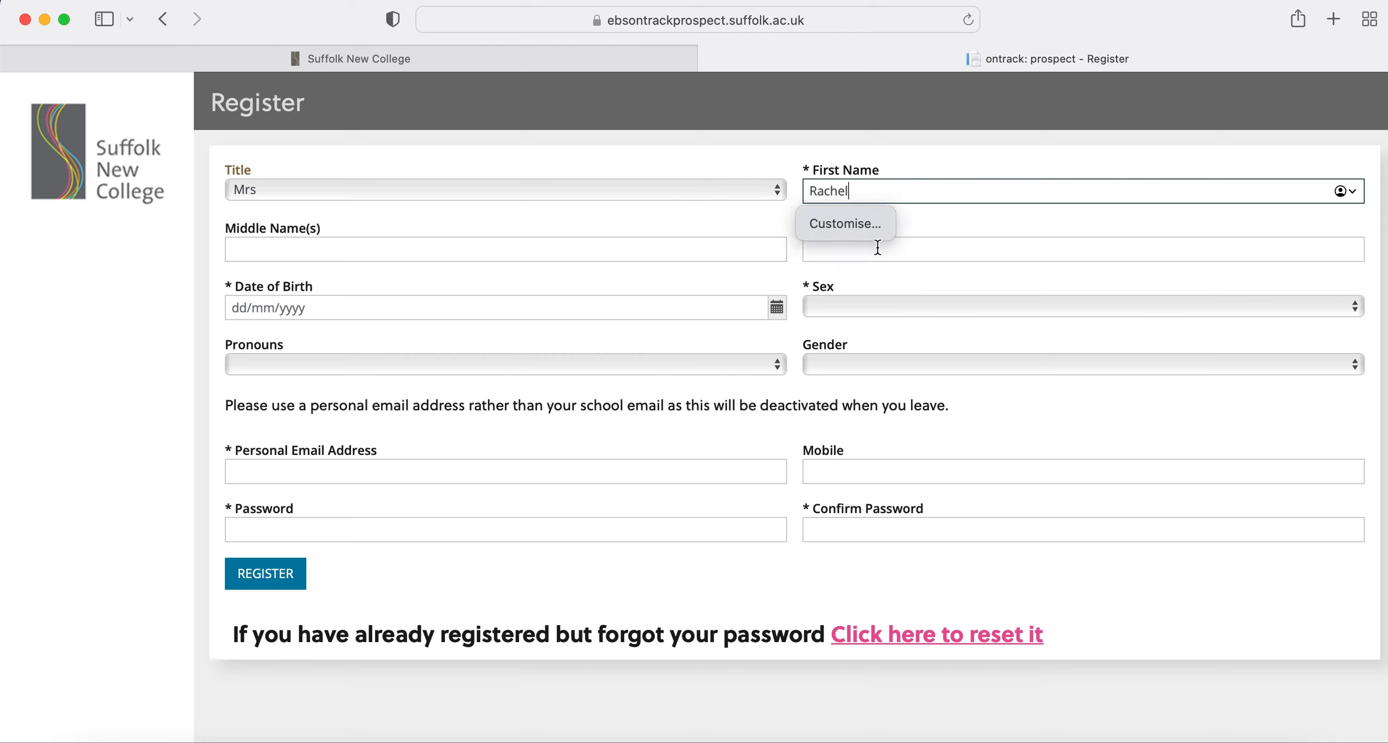
pyautogui.click(878, 247)
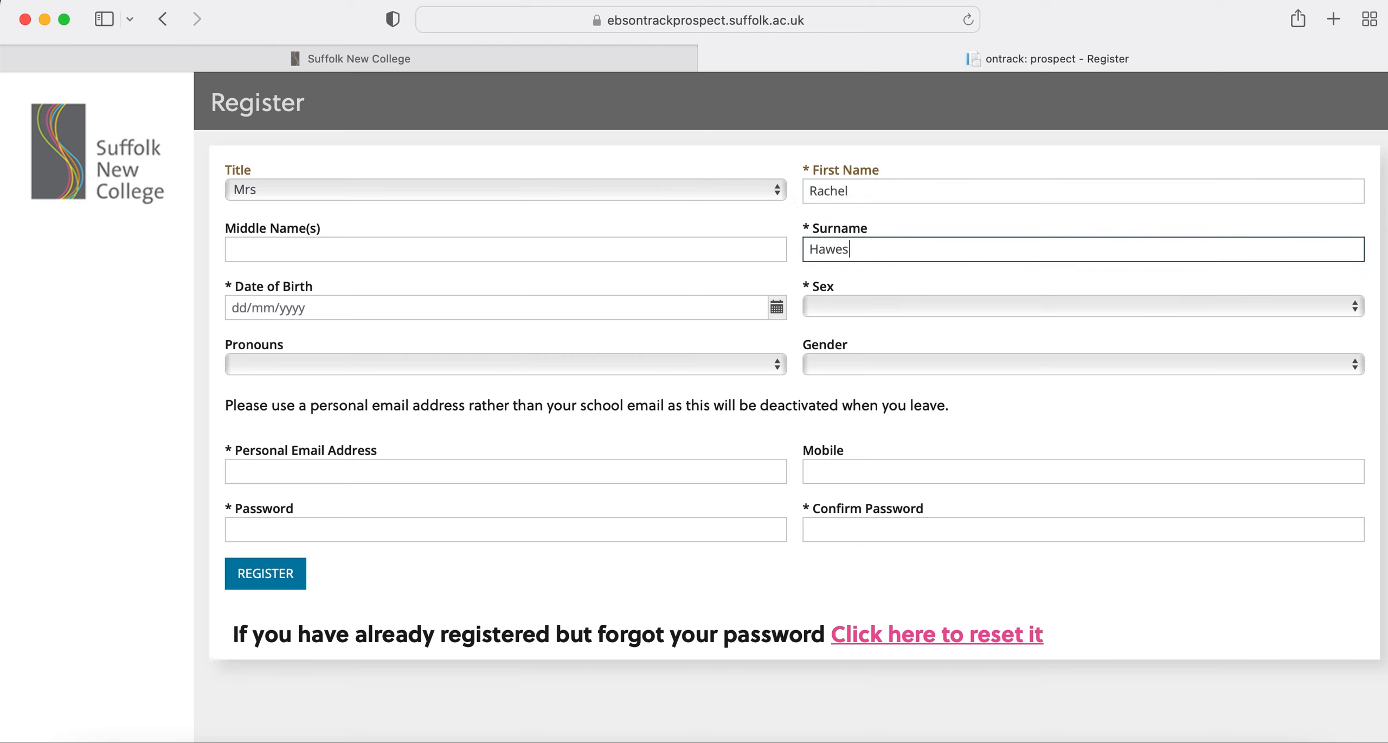
pyautogui.click(682, 307)
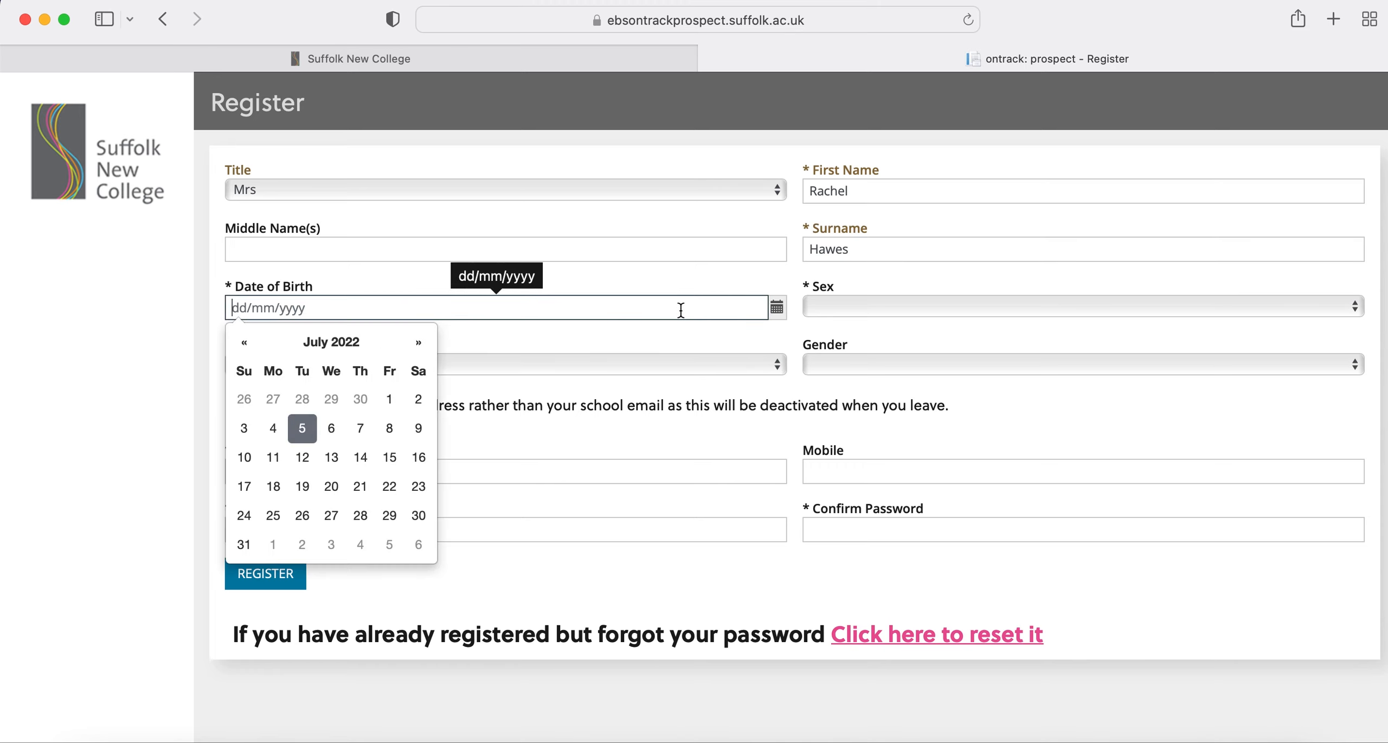
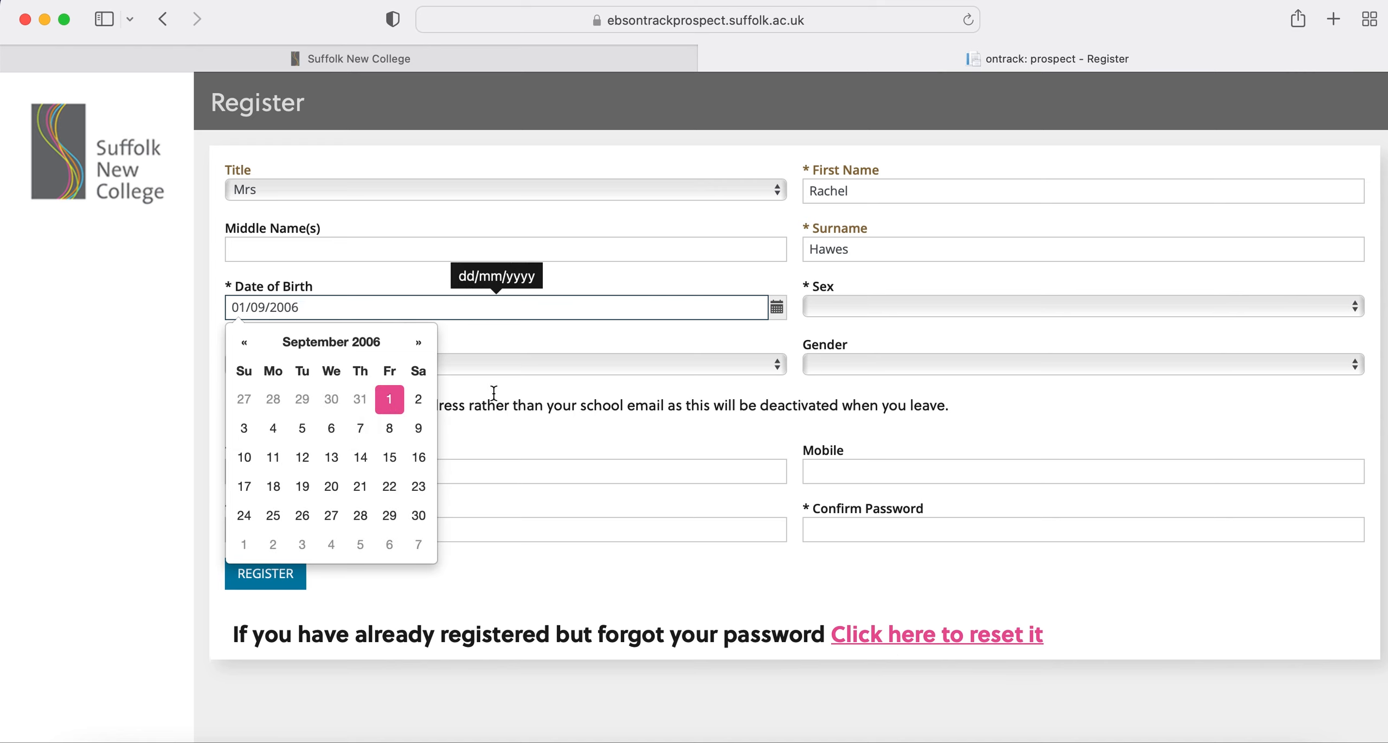
pyautogui.click(618, 342)
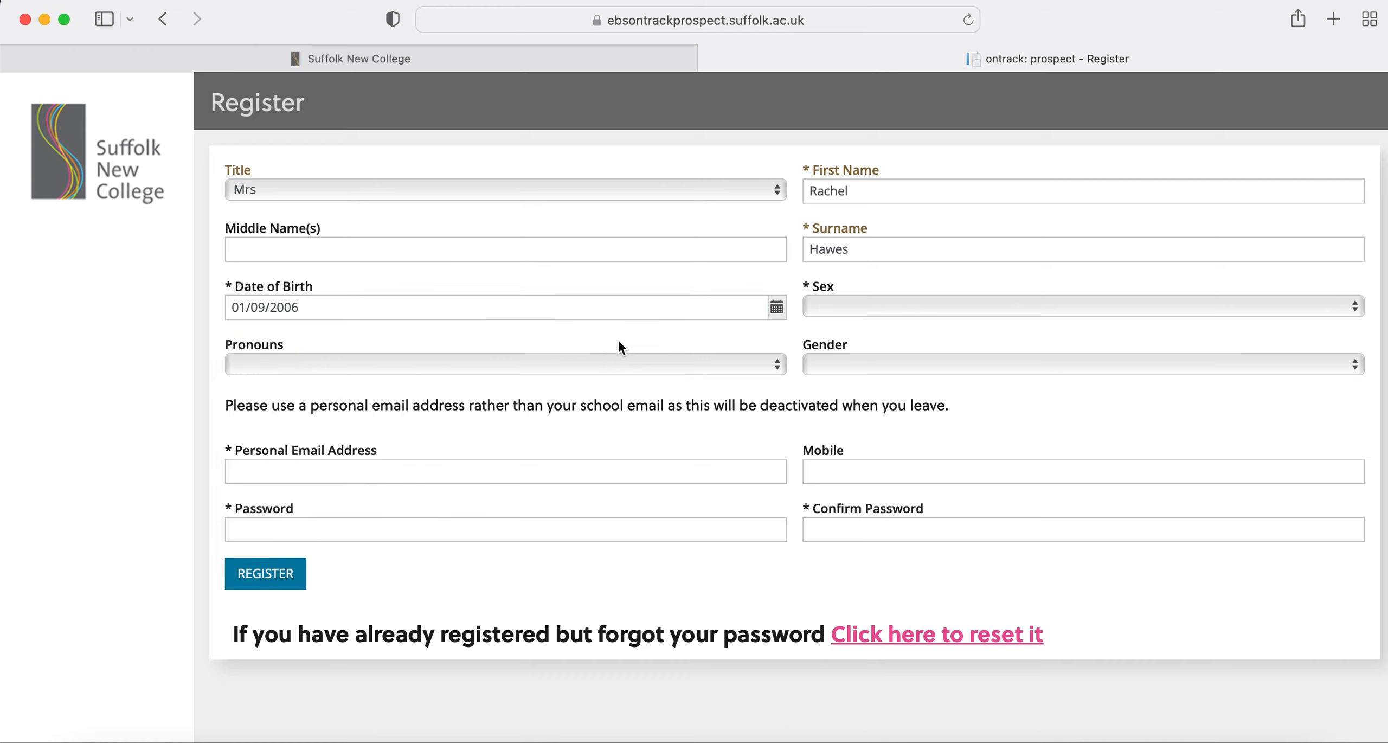
pyautogui.click(858, 305)
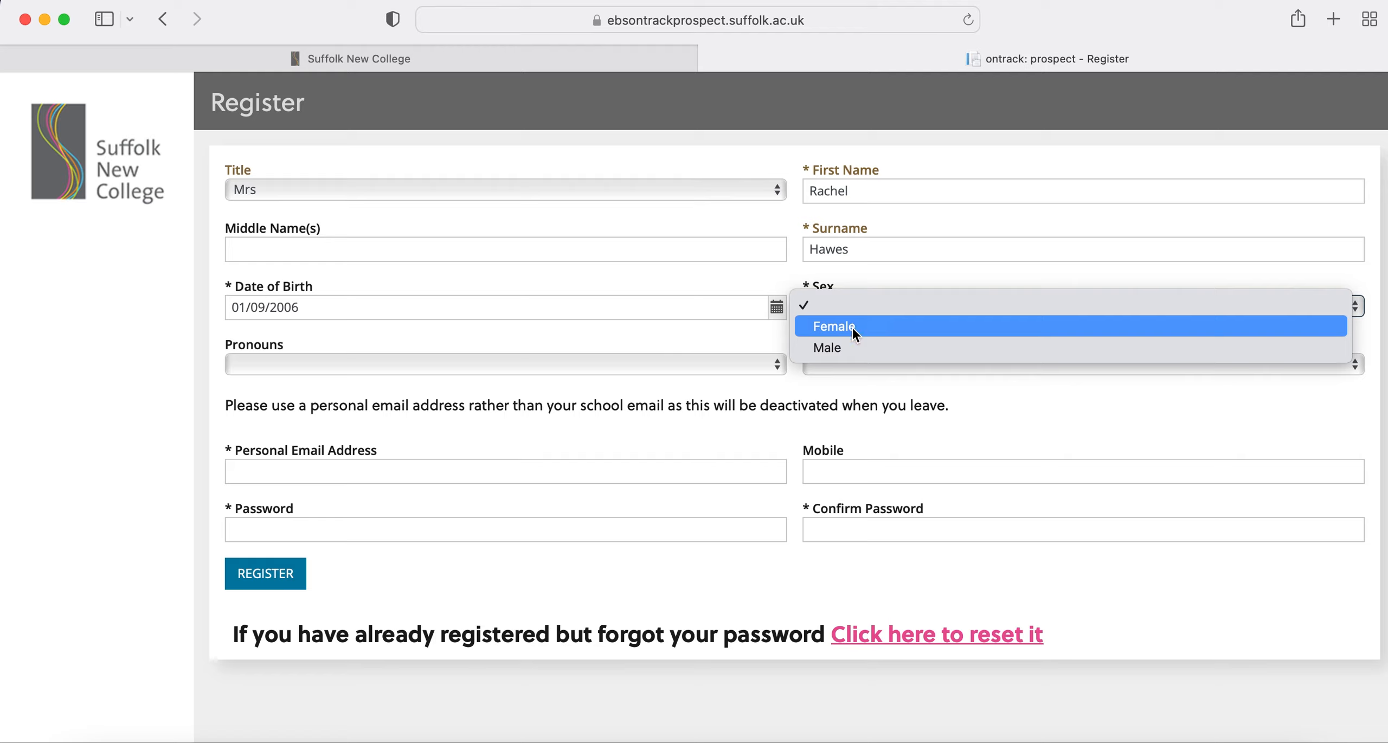
pyautogui.click(852, 326)
pyautogui.click(770, 363)
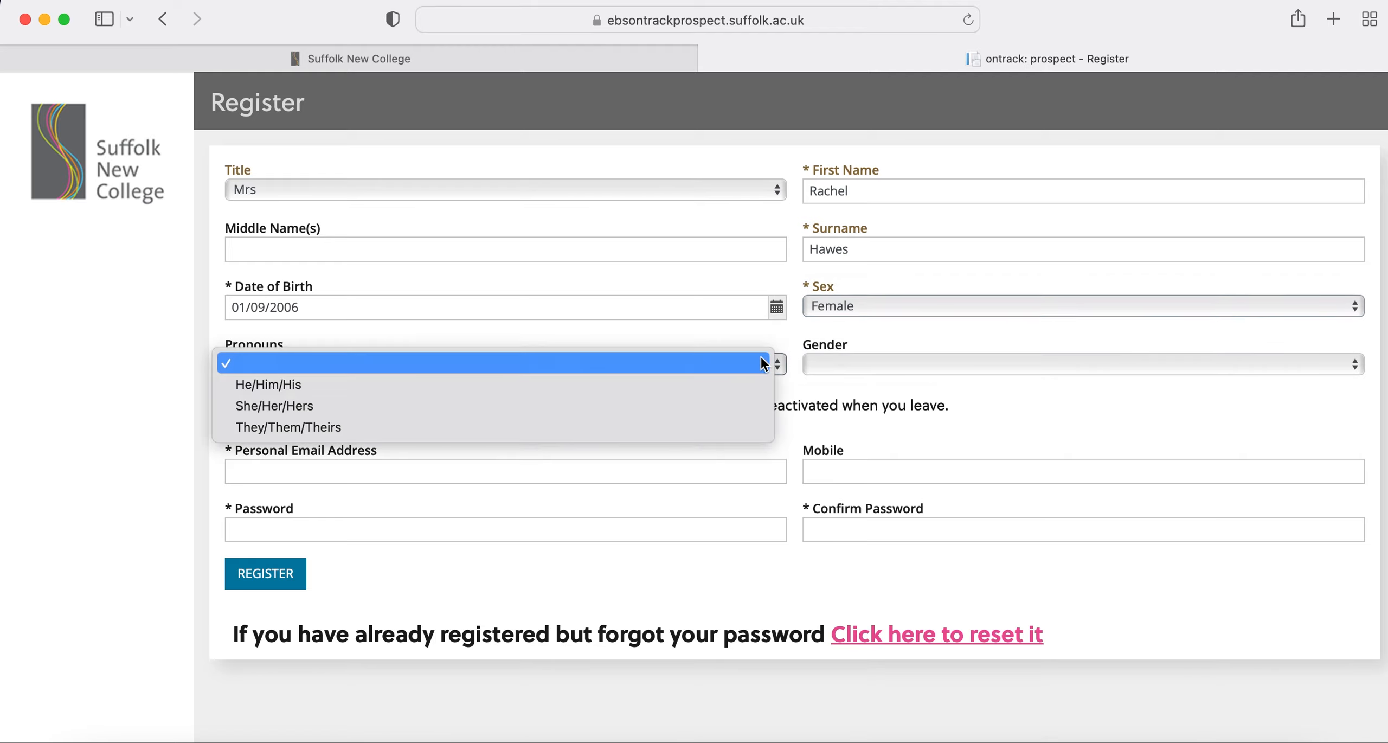
pyautogui.click(607, 406)
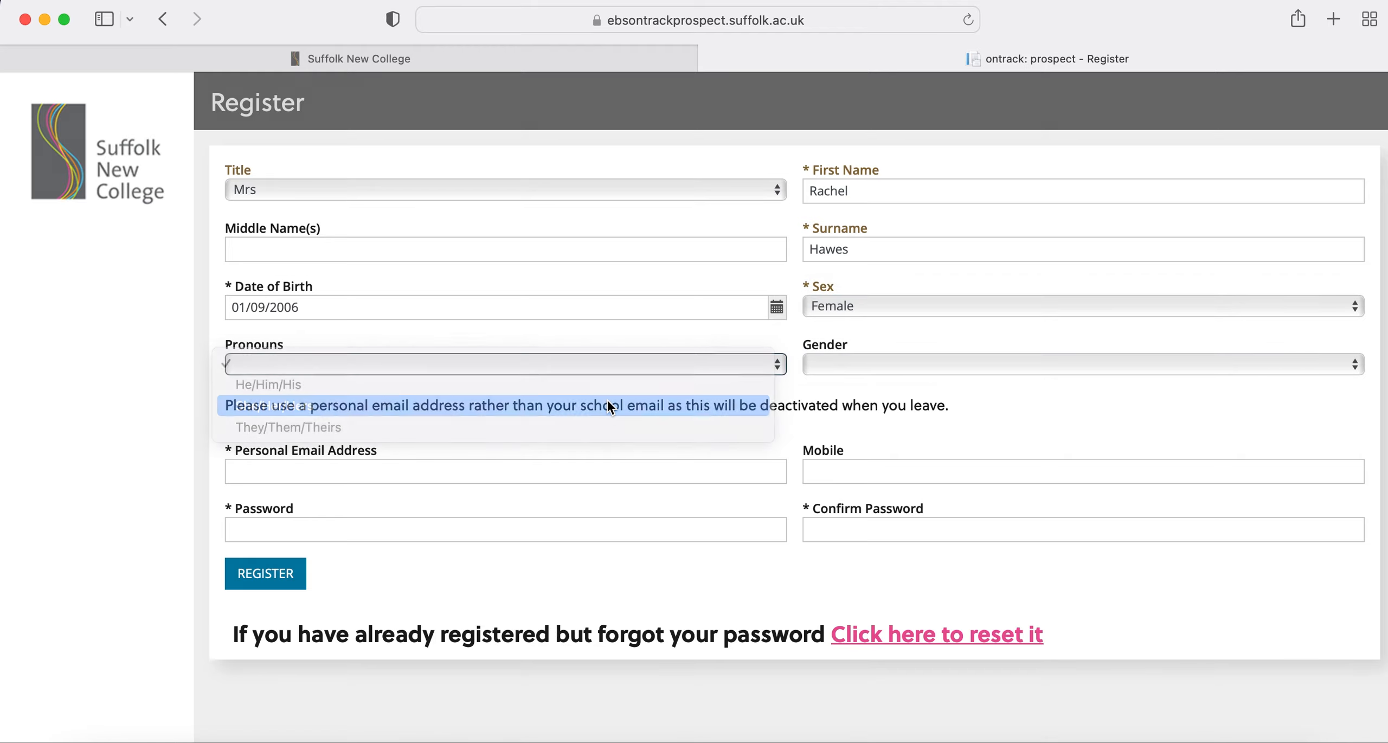
pyautogui.click(820, 361)
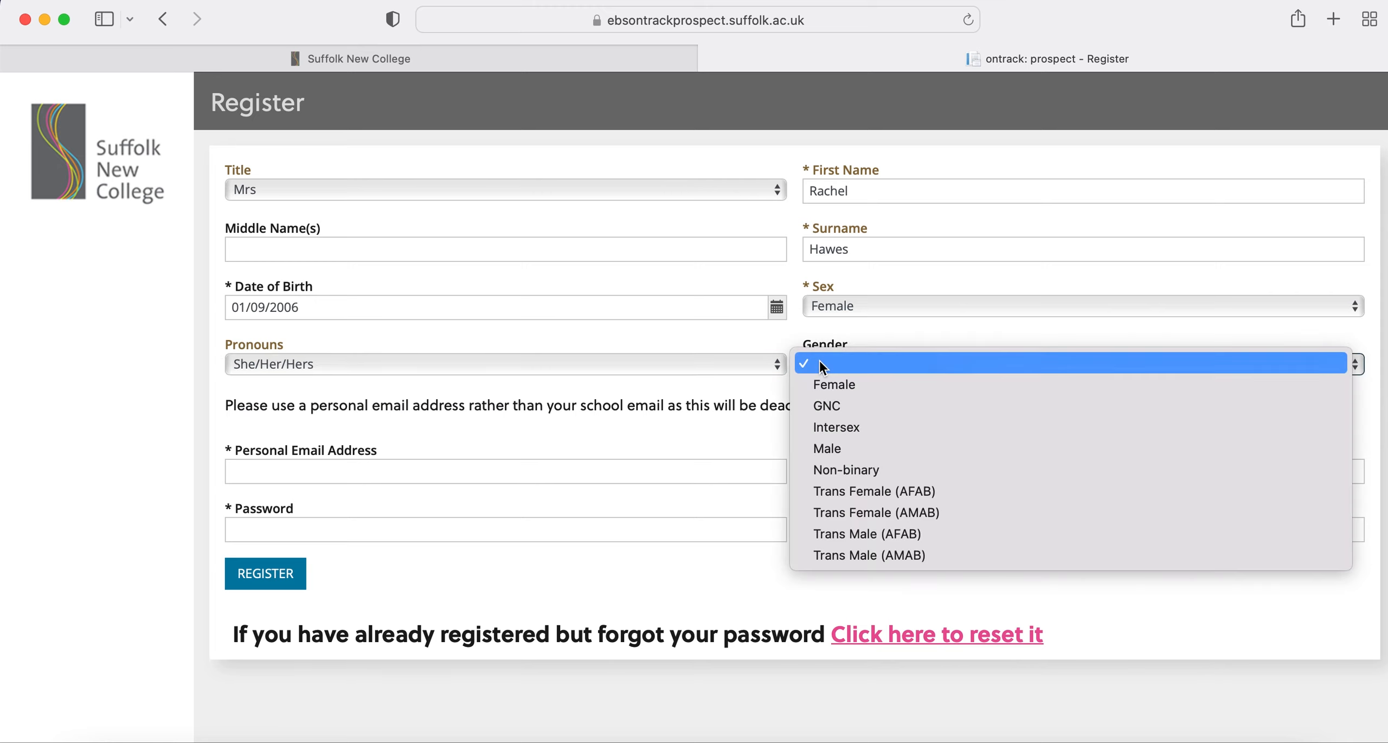
pyautogui.click(837, 386)
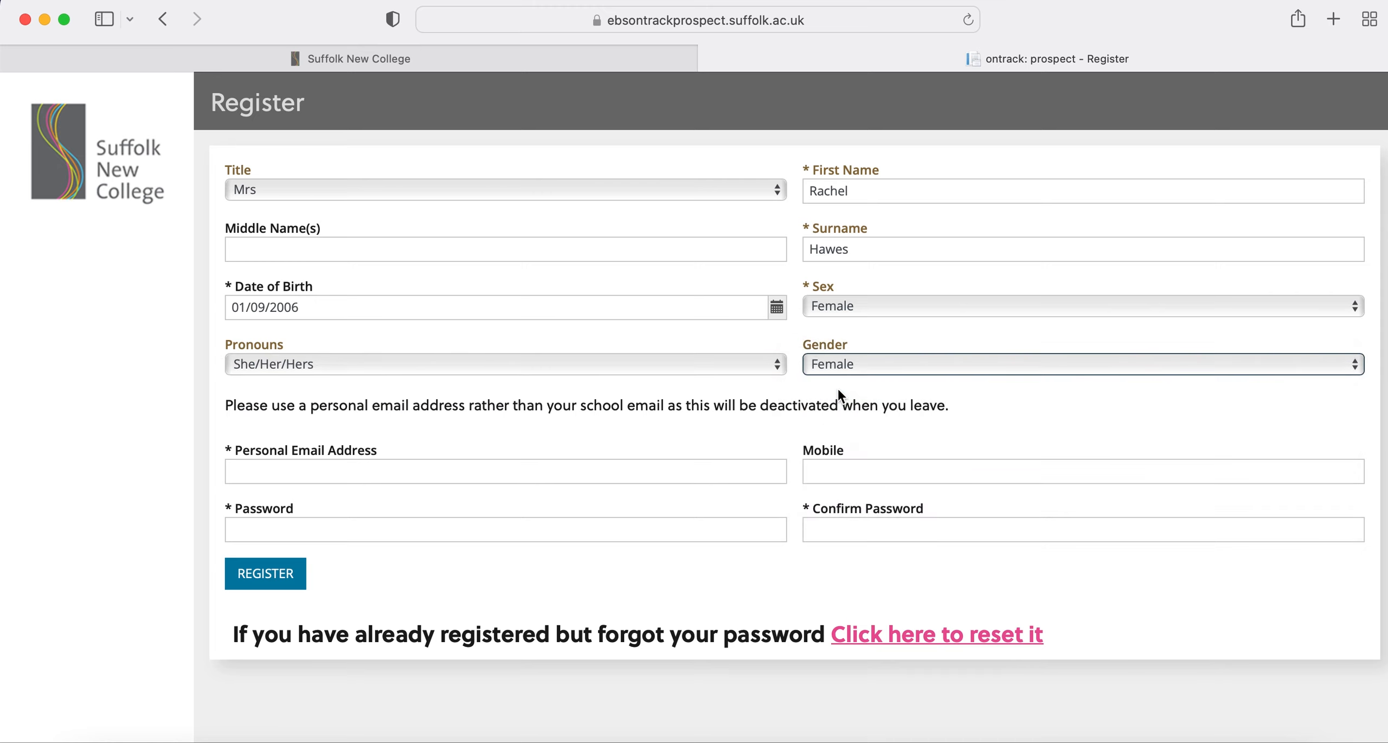
# Step: Enter the applicant's personal e-mail address
pyautogui.click(589, 465)
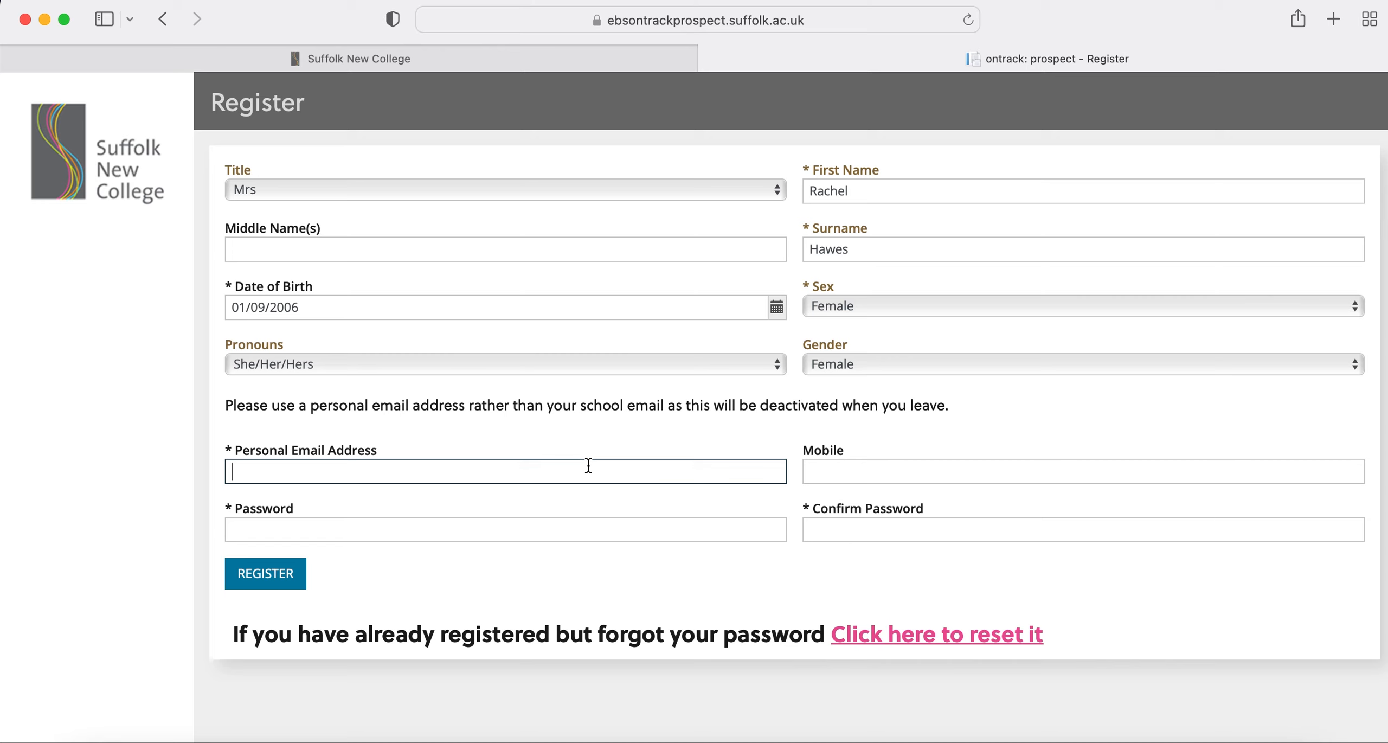
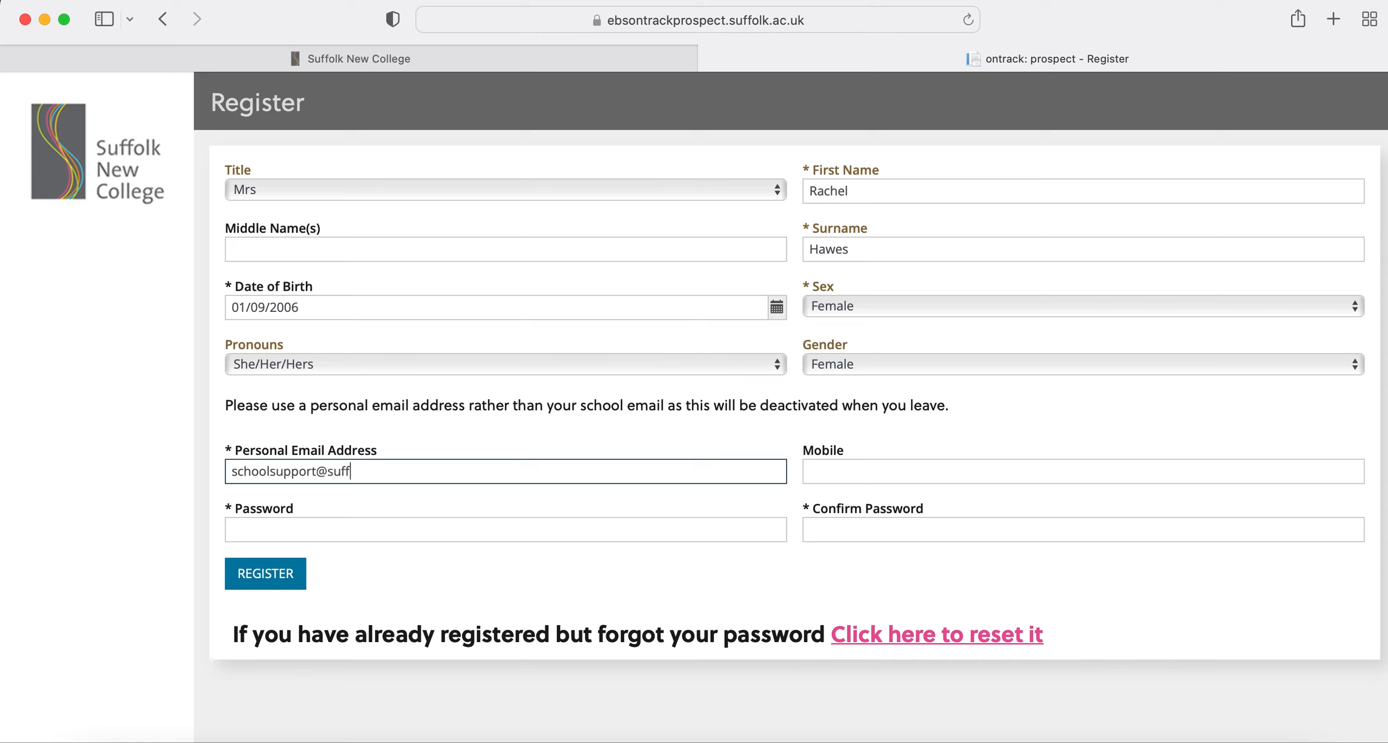
pyautogui.click(944, 474)
# Step: Set and confirm the account password, then submit the registration
pyautogui.click(687, 528)
pyautogui.press('capslock')
pyautogui.write('********')
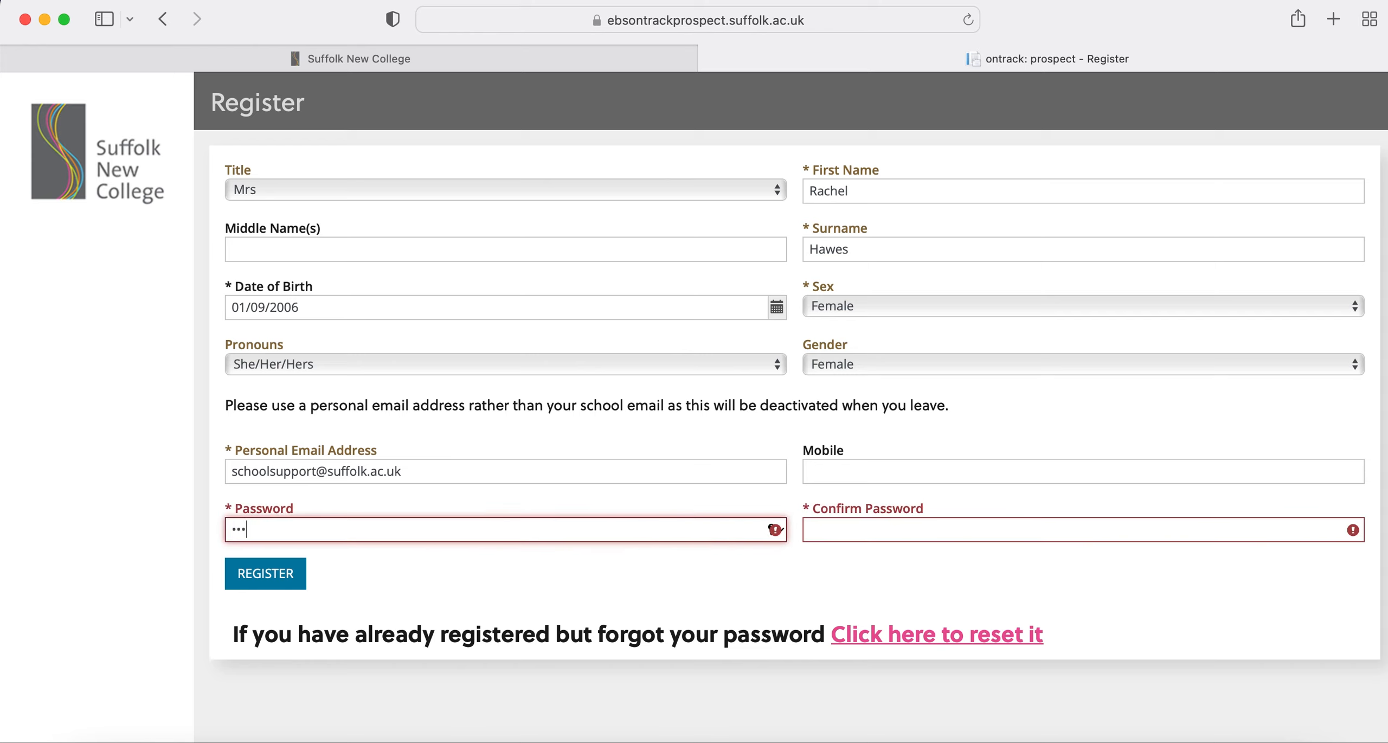
pyautogui.write('*')
pyautogui.click(866, 534)
pyautogui.write('*********')
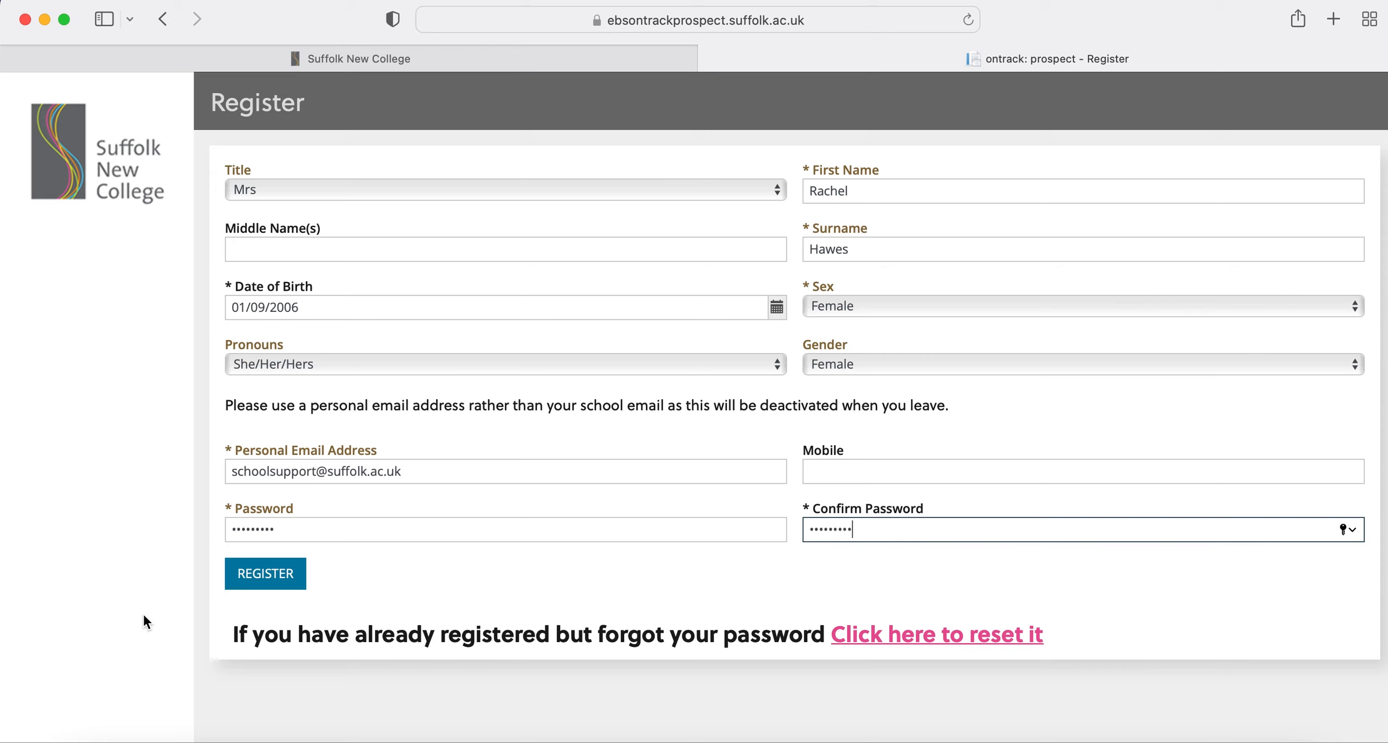
pyautogui.click(264, 581)
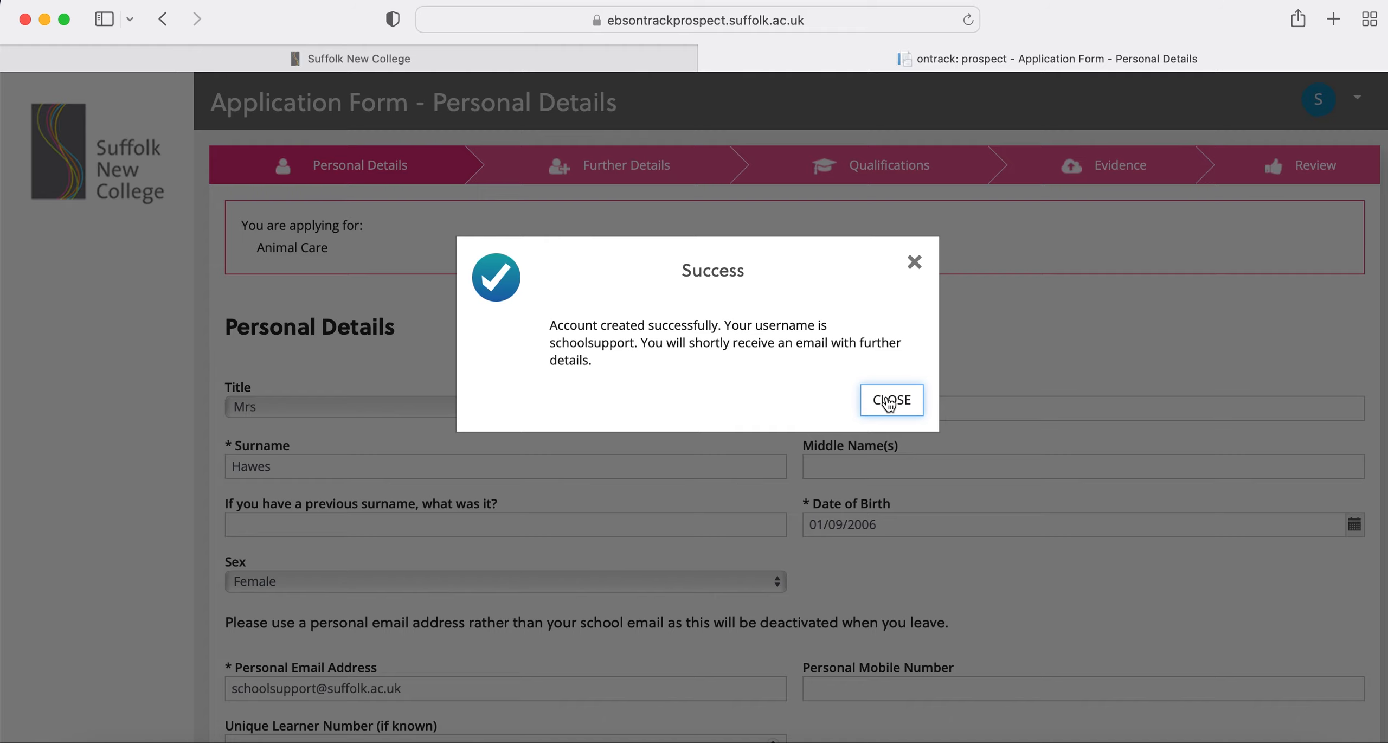
# Step: Close the 'Account created successfully' message
pyautogui.click(889, 401)
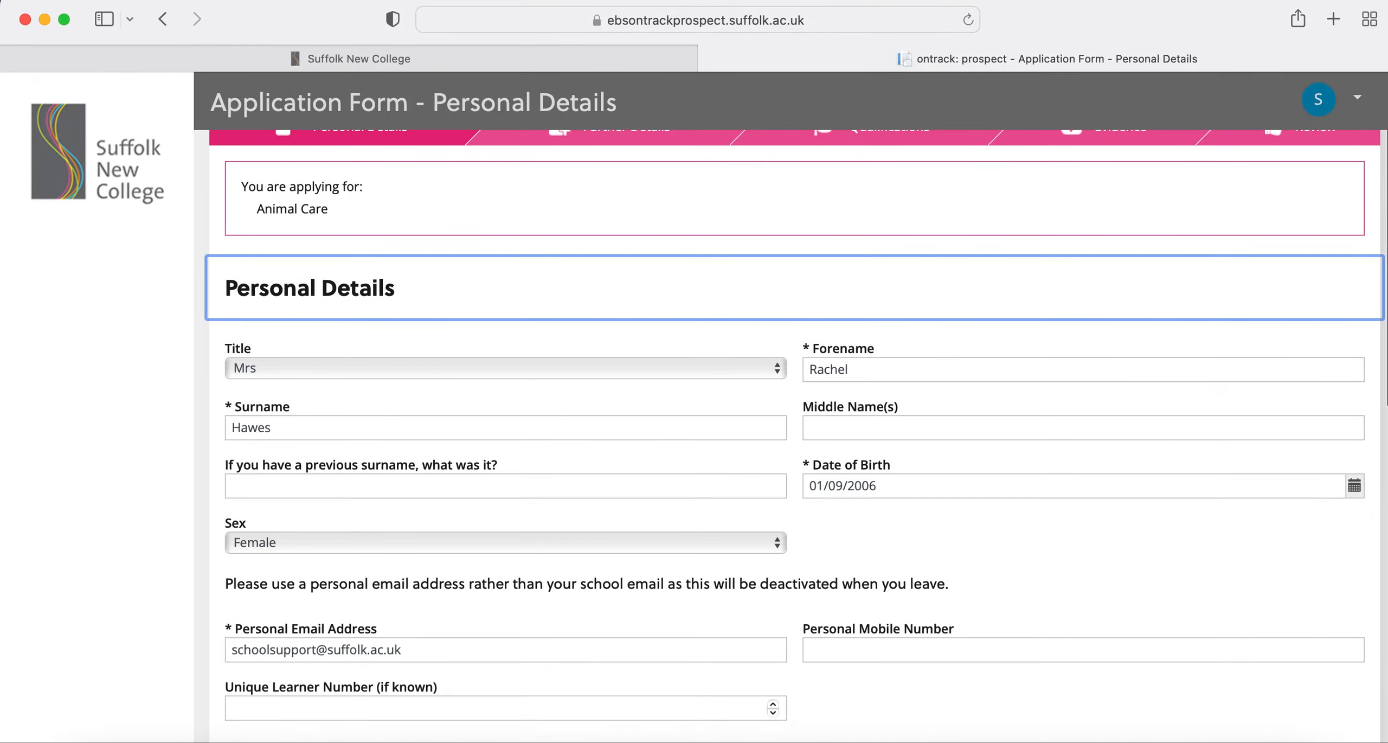
# Step: Set the country to United Kingdom and fill the address by postcode lookup, choosing the college address
pyautogui.scroll(-4, 796, 433)
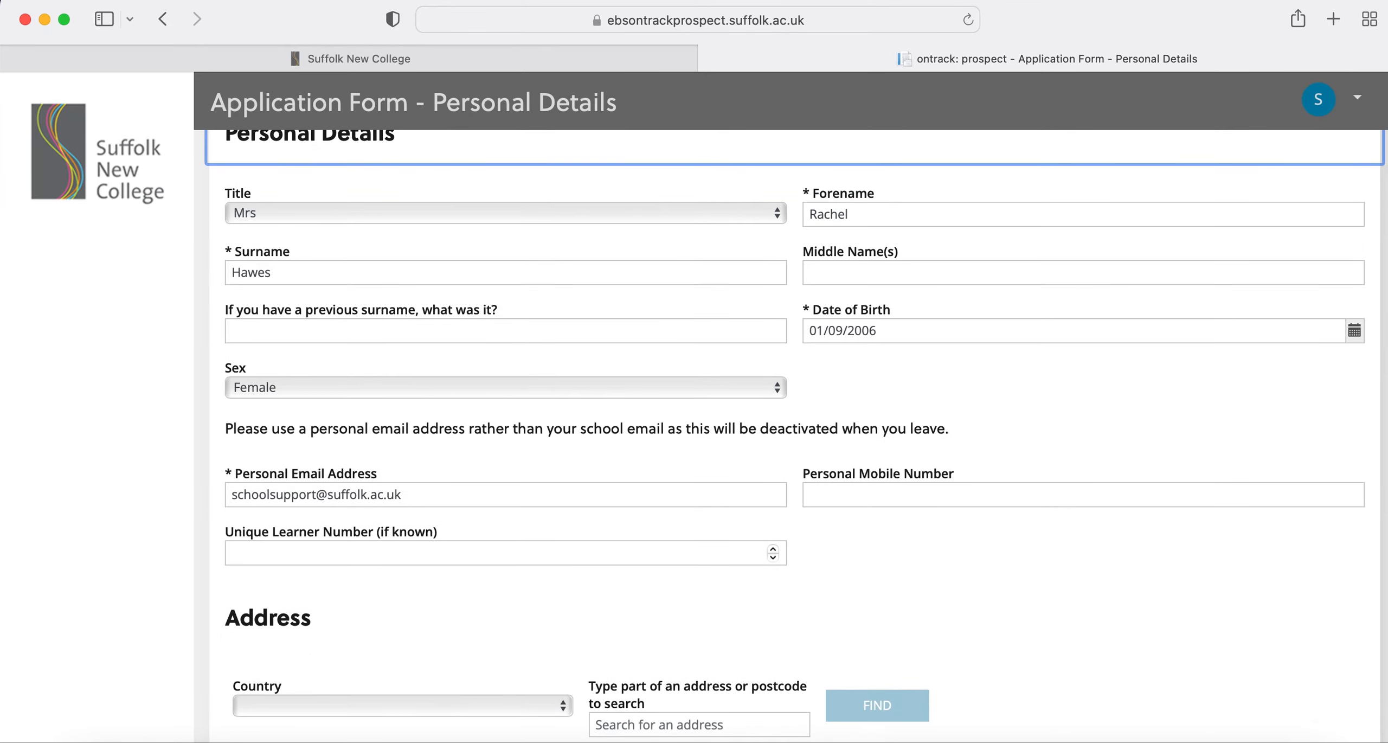
pyautogui.scroll(-3, 796, 434)
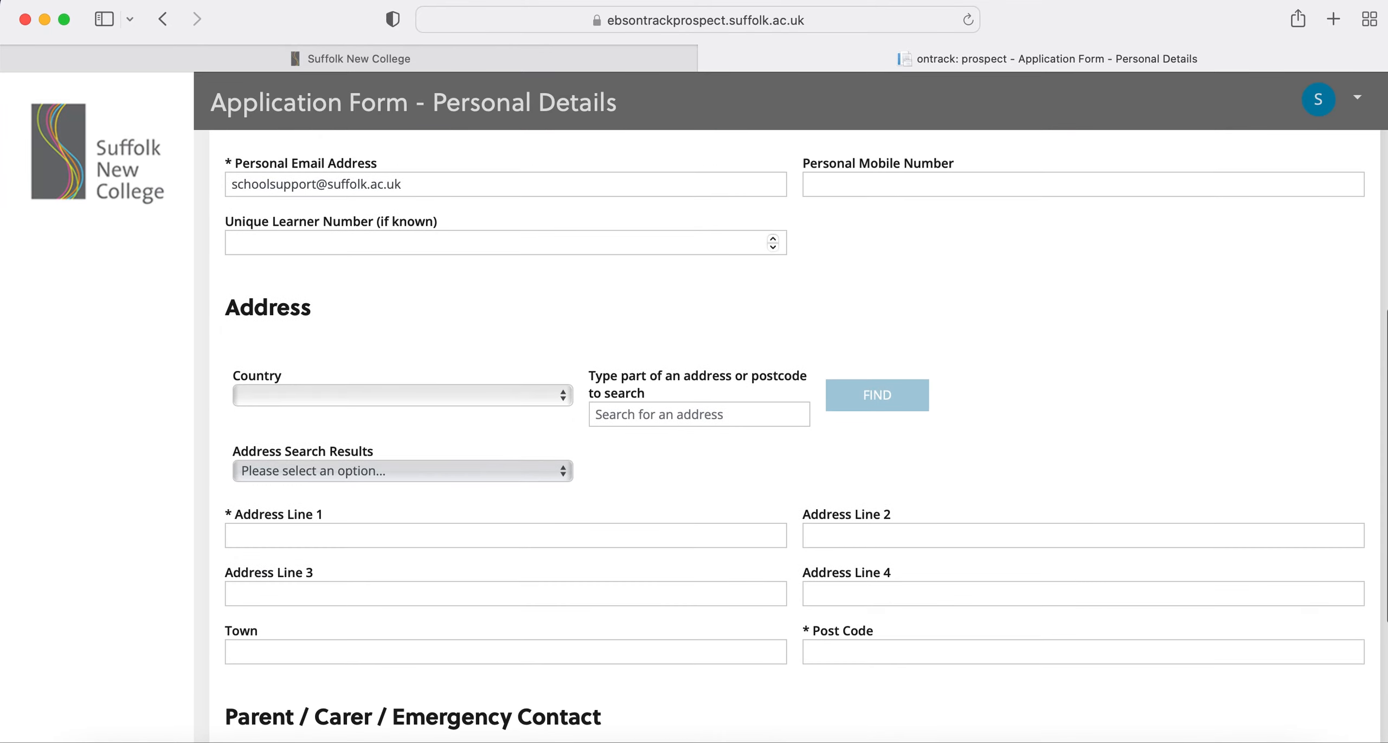
pyautogui.scroll(-2, 796, 434)
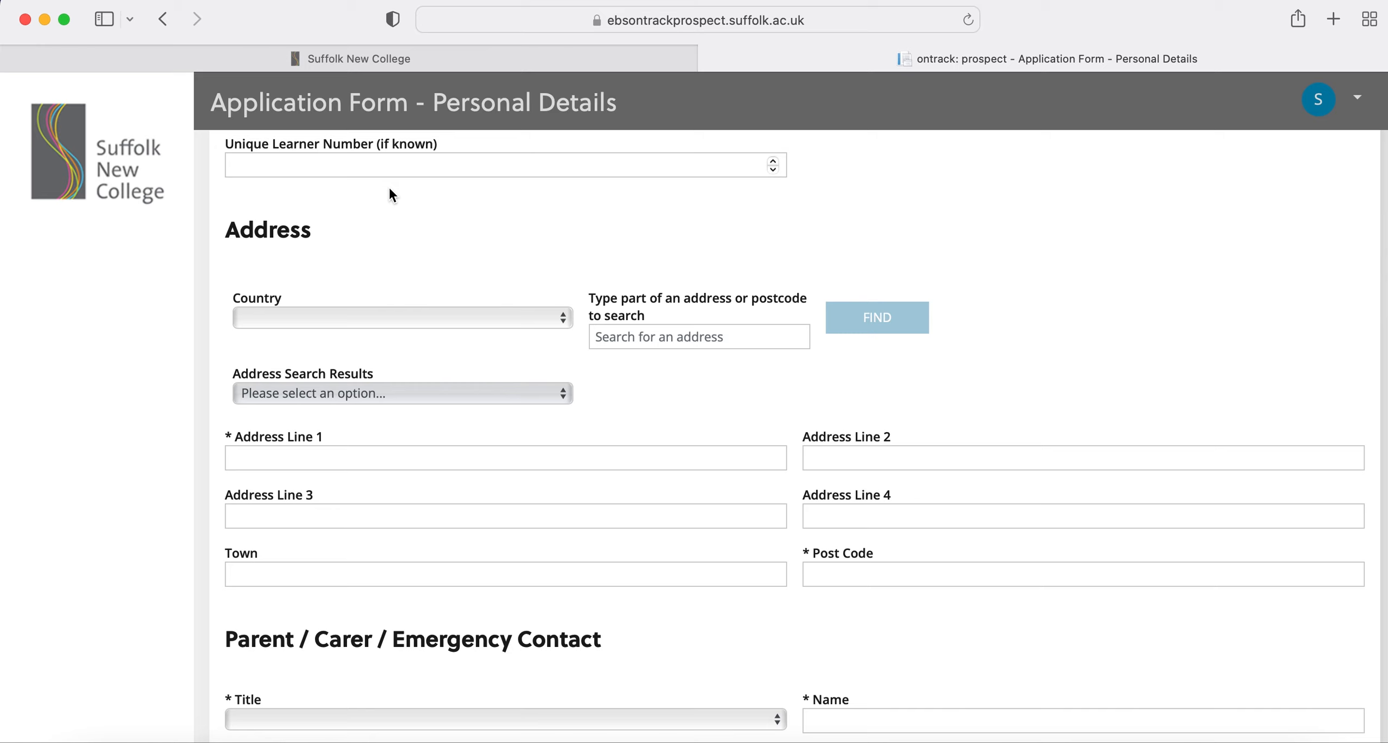
pyautogui.click(323, 316)
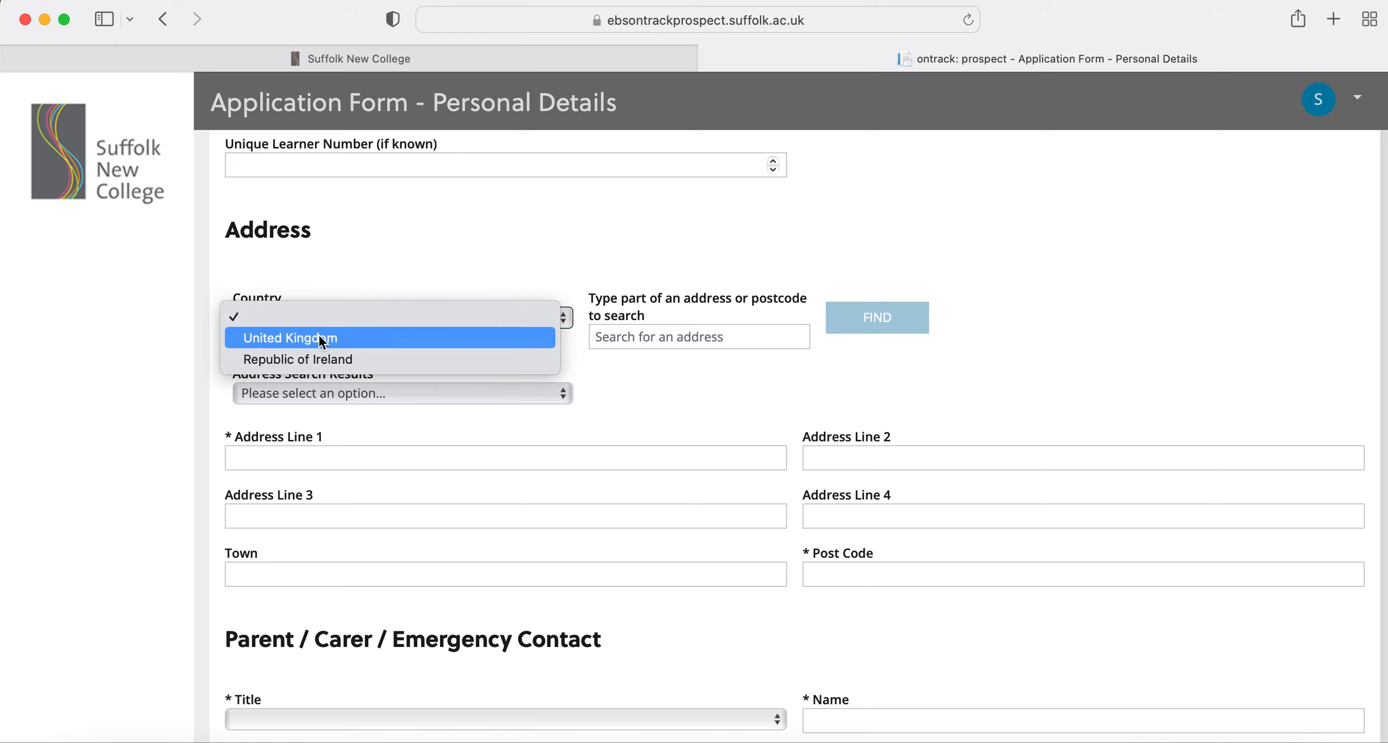
pyautogui.click(319, 337)
pyautogui.click(632, 342)
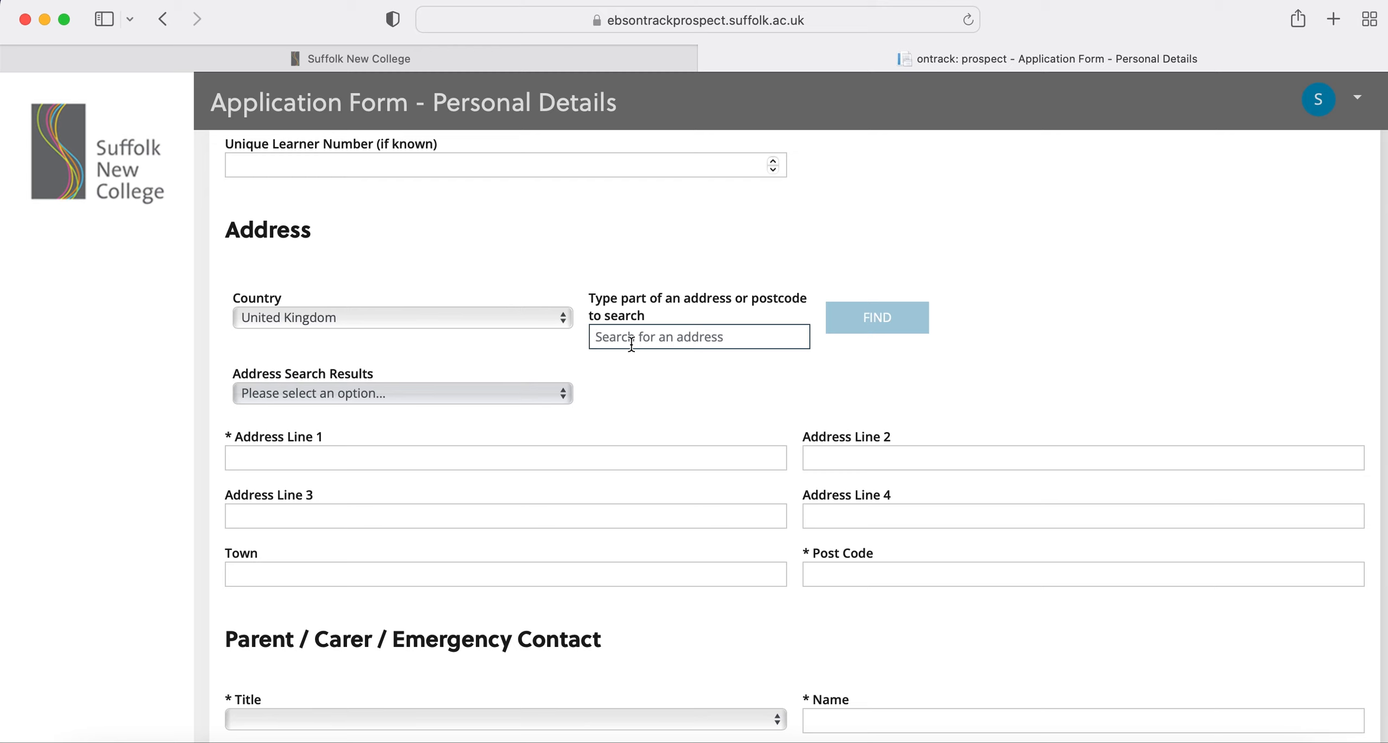
pyautogui.write('IP4 1LT')
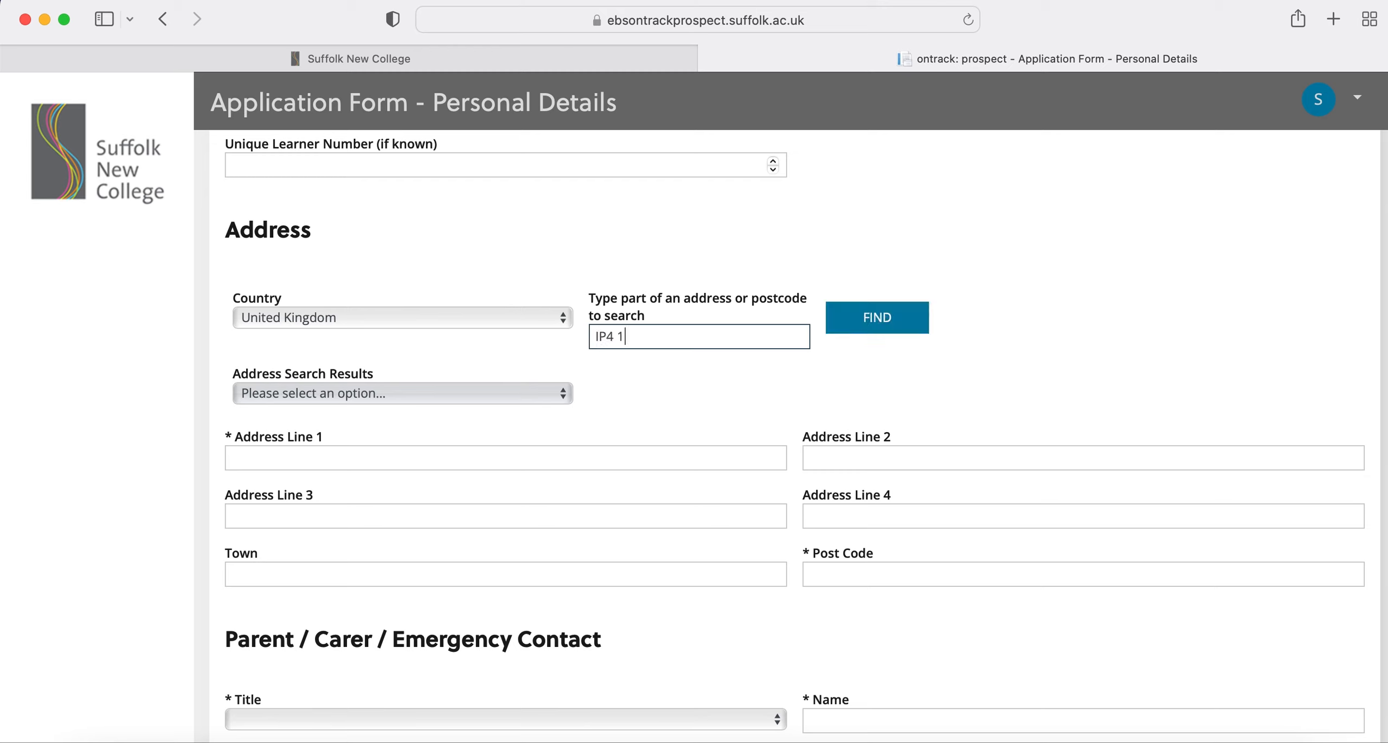
pyautogui.click(895, 322)
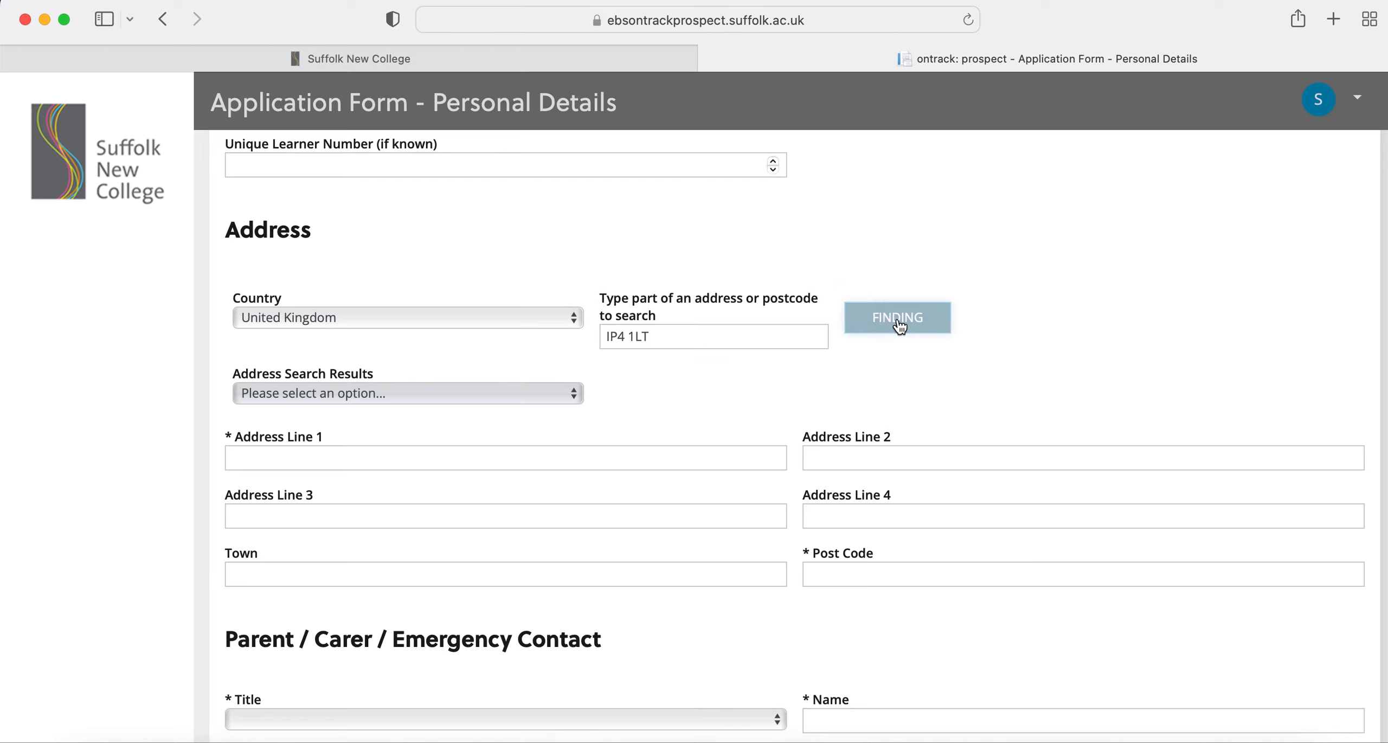
pyautogui.click(583, 391)
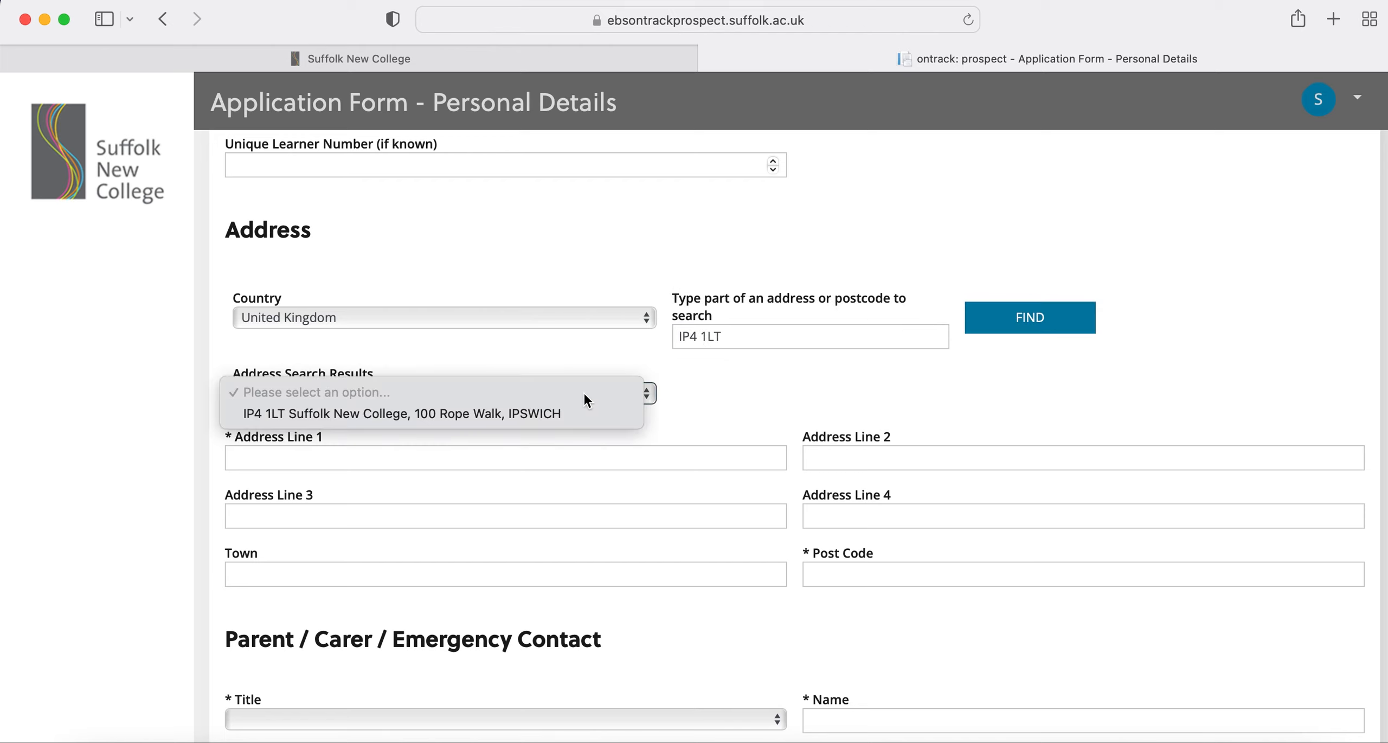
pyautogui.click(487, 414)
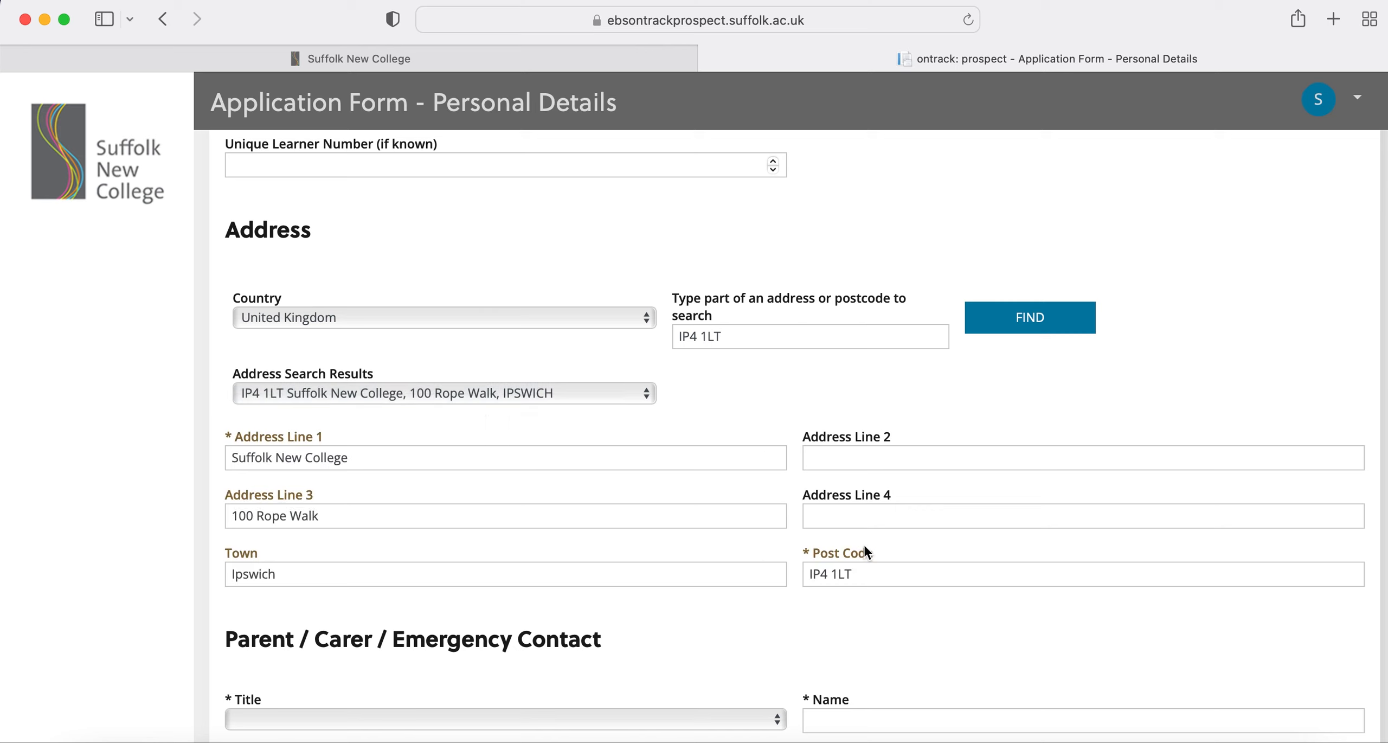
pyautogui.click(730, 629)
pyautogui.scroll(-5, 730, 629)
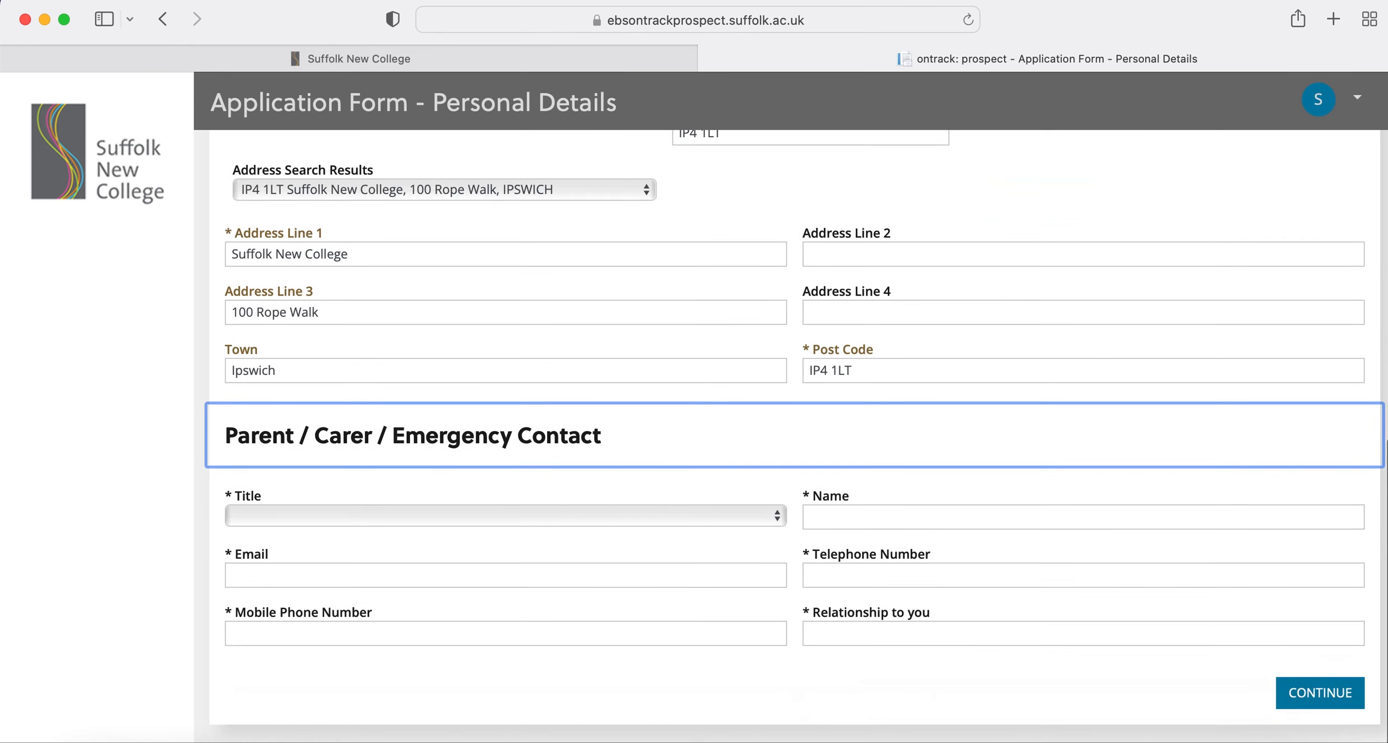
# Step: Set the emergency contact's title to Mrs and enter their name and e-mail
pyautogui.click(583, 522)
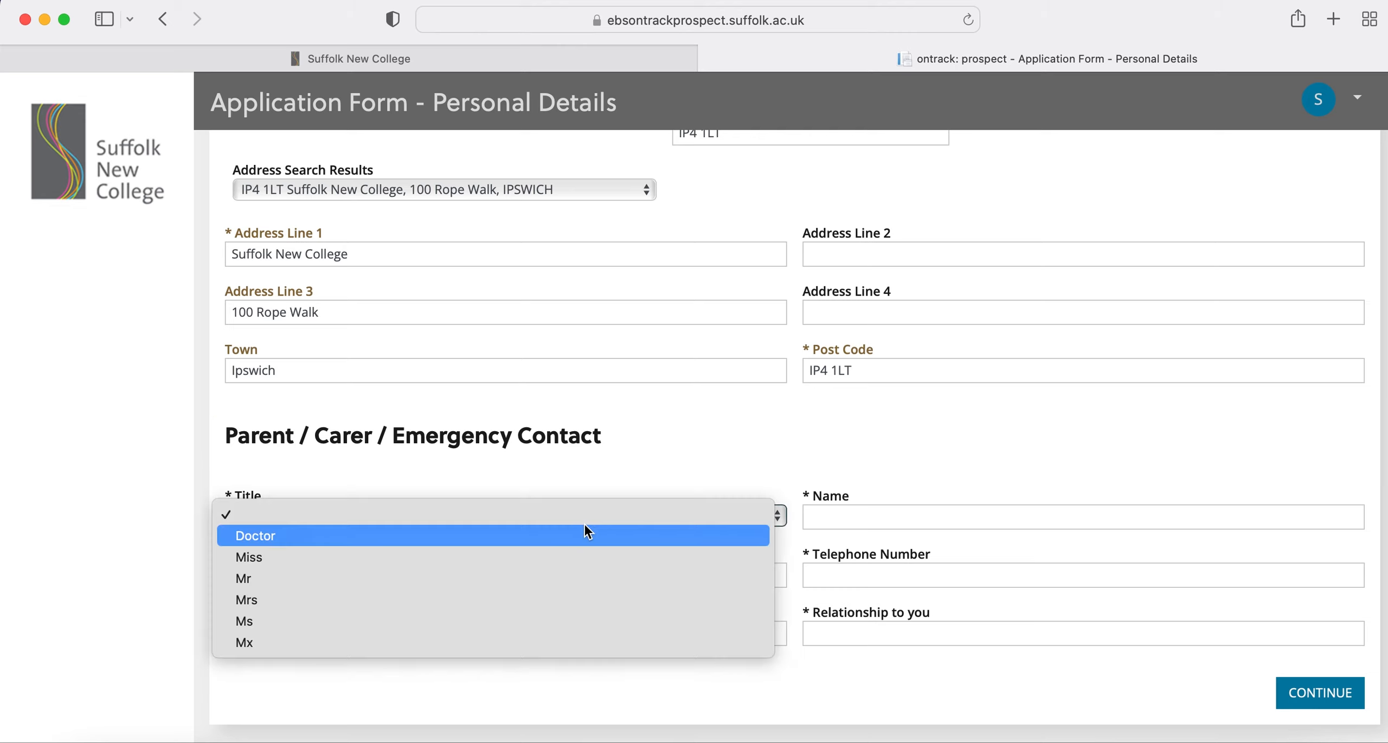
pyautogui.click(447, 597)
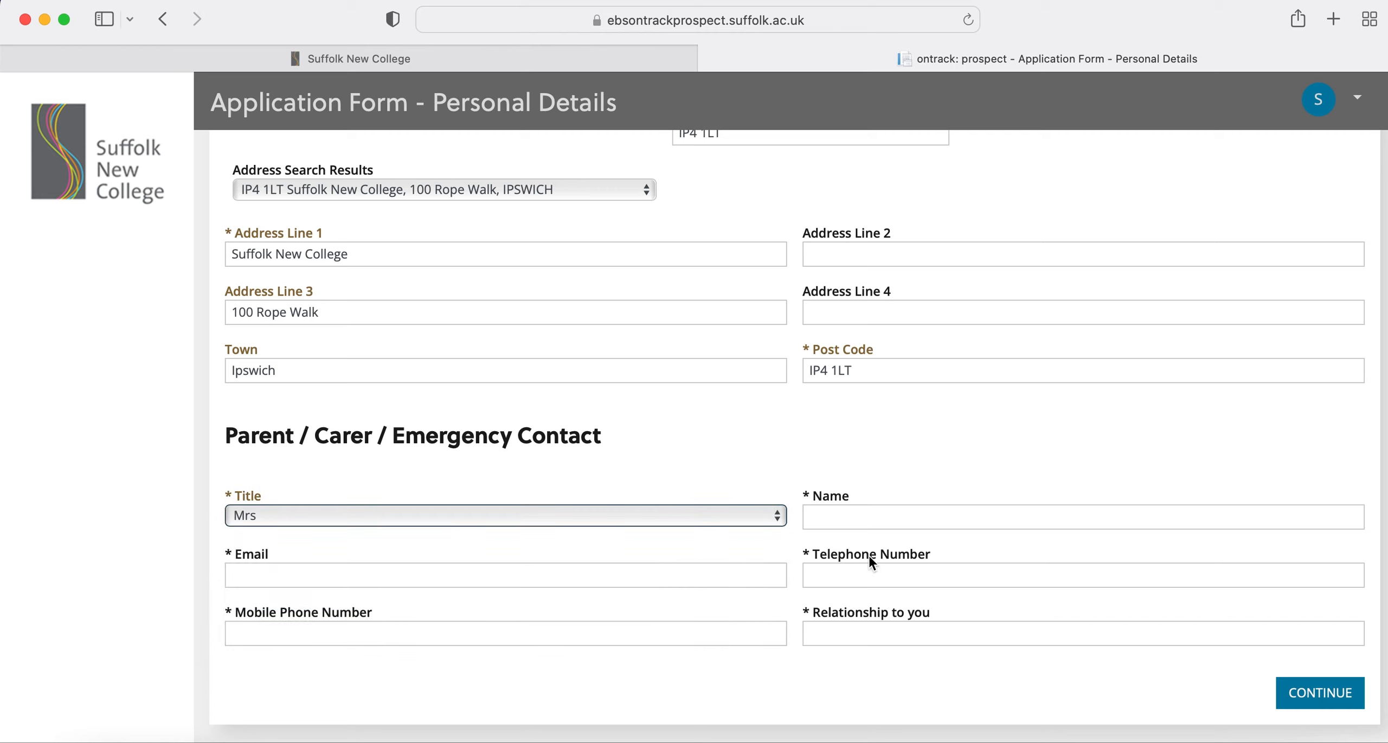
pyautogui.click(829, 523)
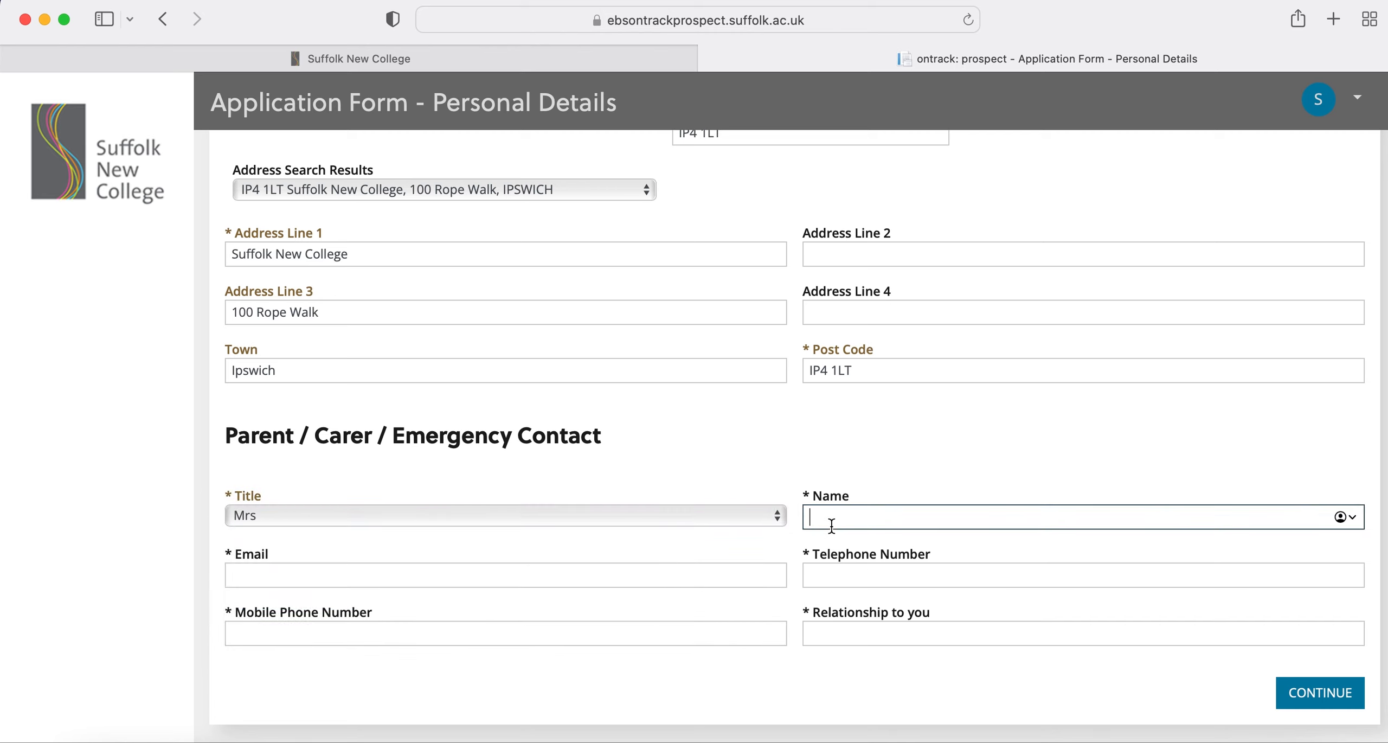
pyautogui.click(624, 573)
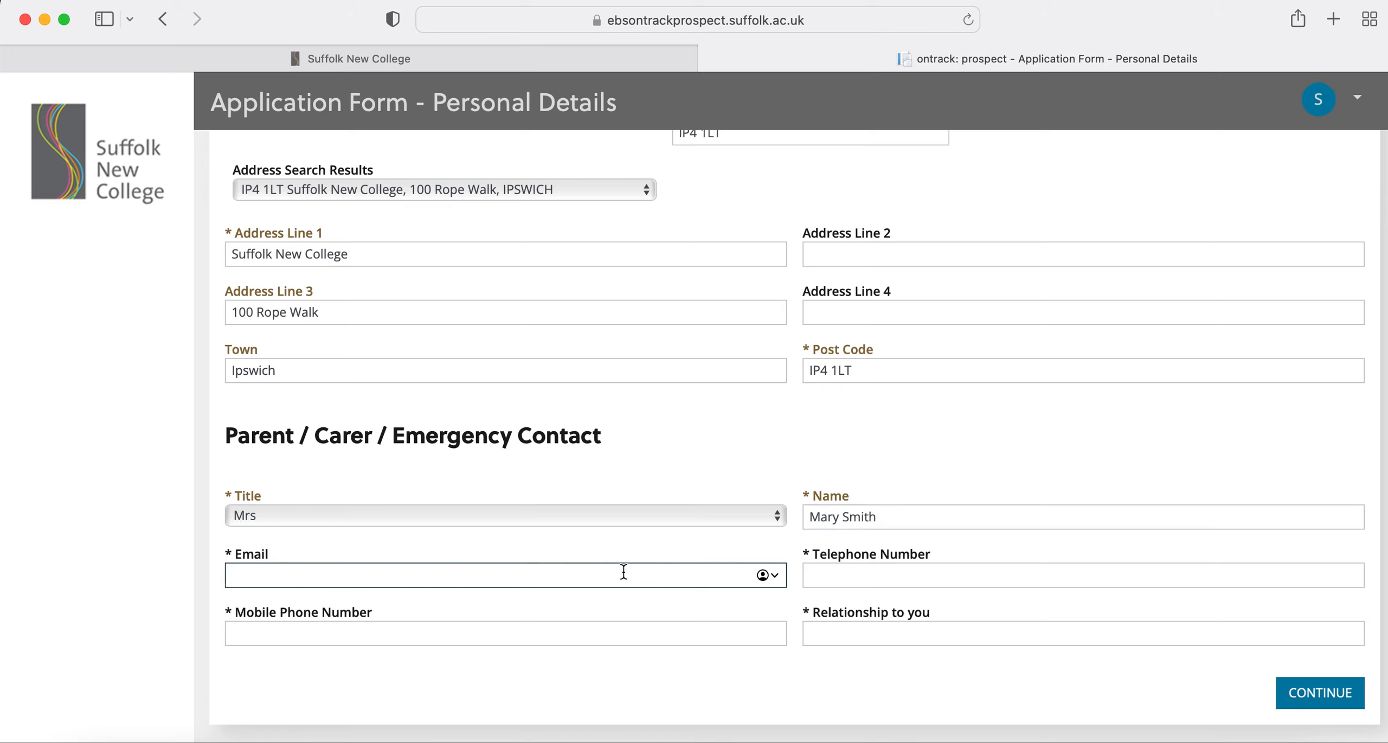
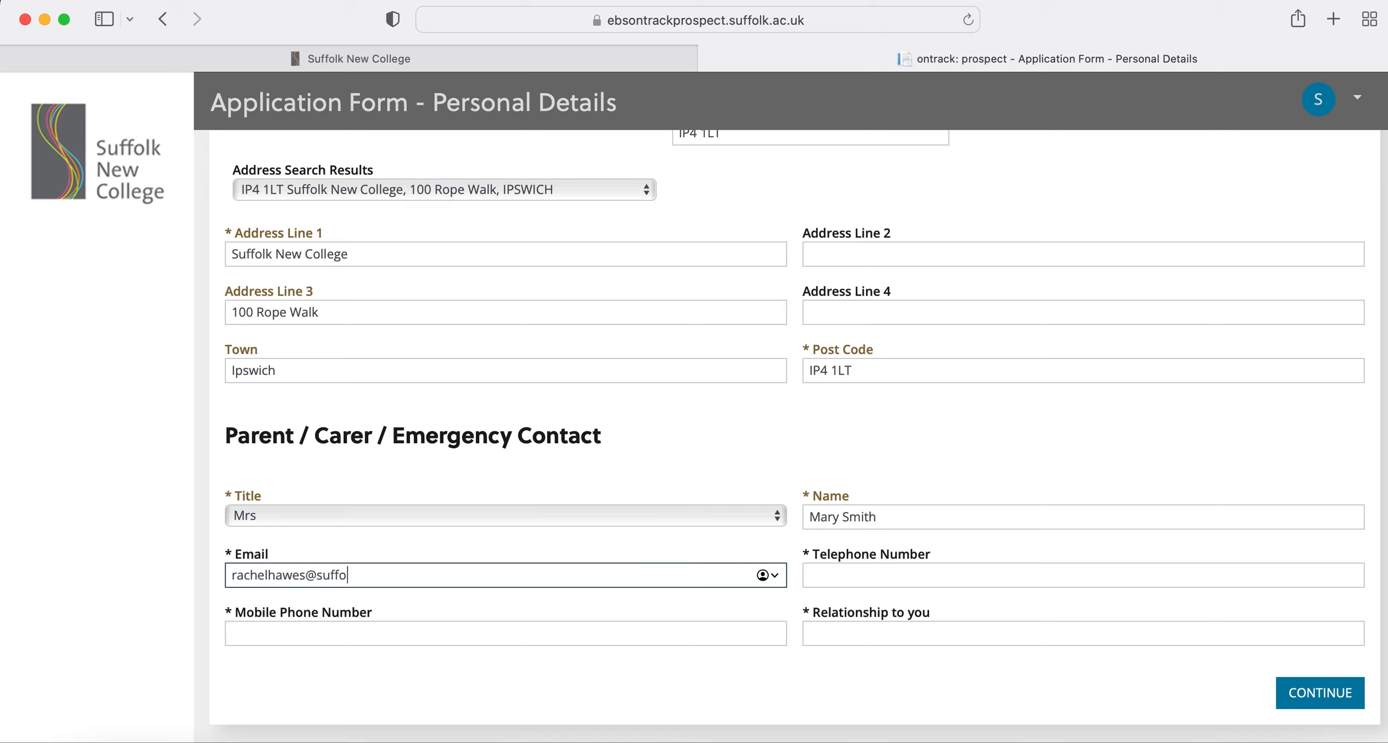
# Step: Enter the contact's telephone number, reuse it as the mobile, and set relationship to Mum
pyautogui.click(980, 579)
pyautogui.write('0')
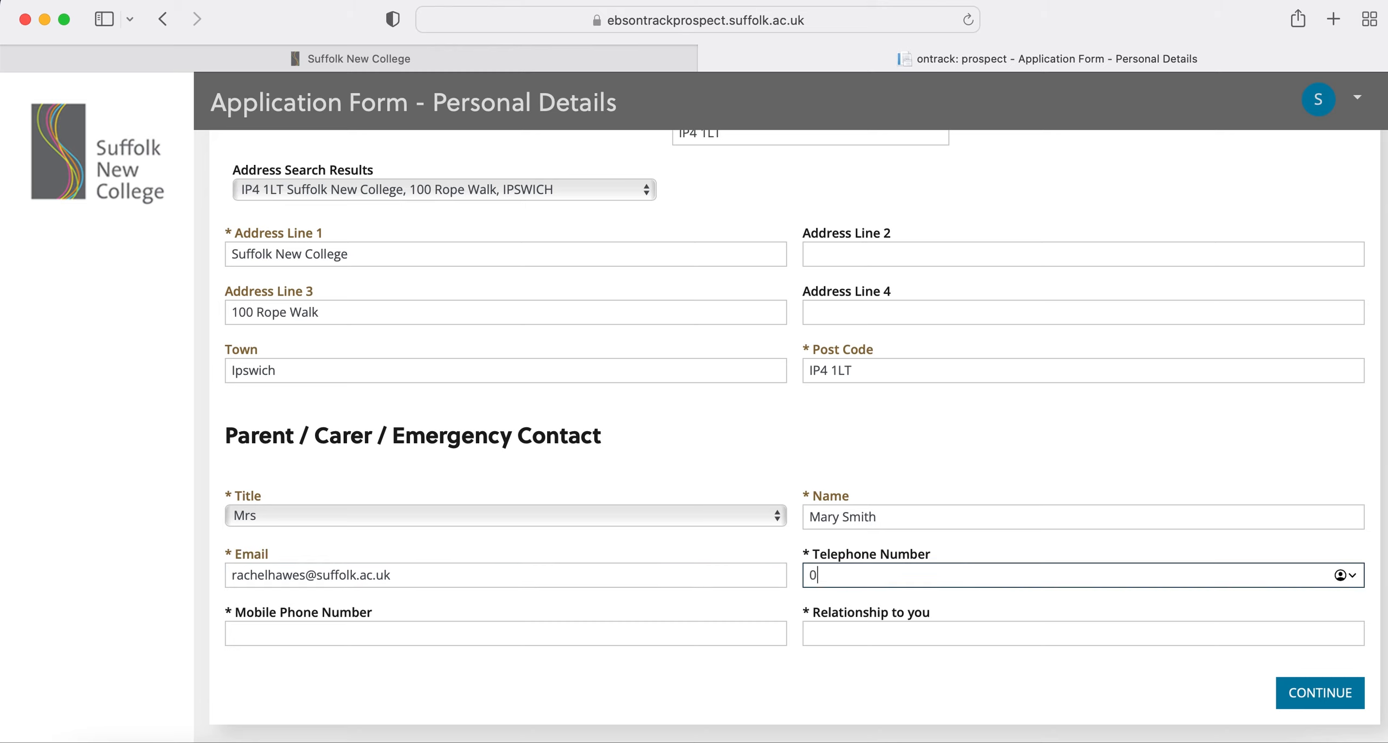
pyautogui.write('7777777777')
pyautogui.moveTo(908, 577); pyautogui.dragTo(766, 575)
pyautogui.press('super+c')
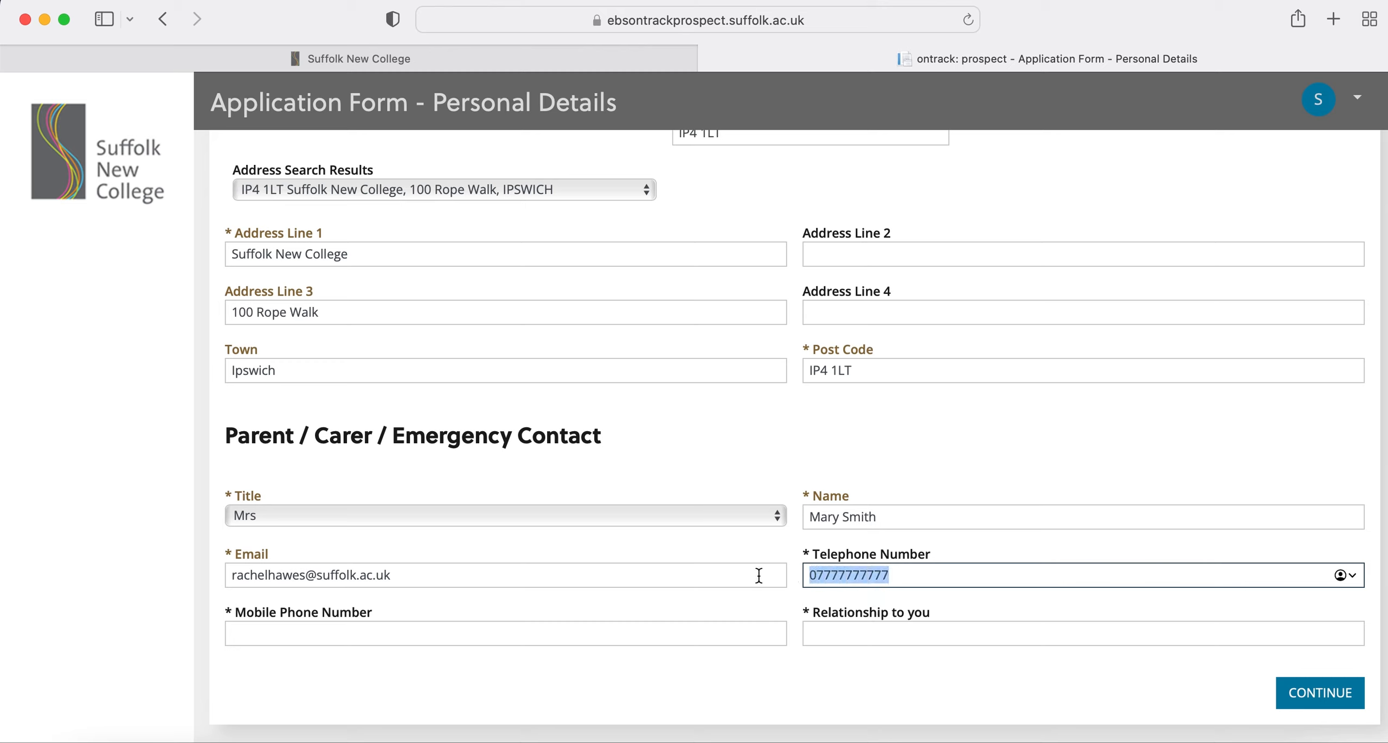
pyautogui.click(635, 629)
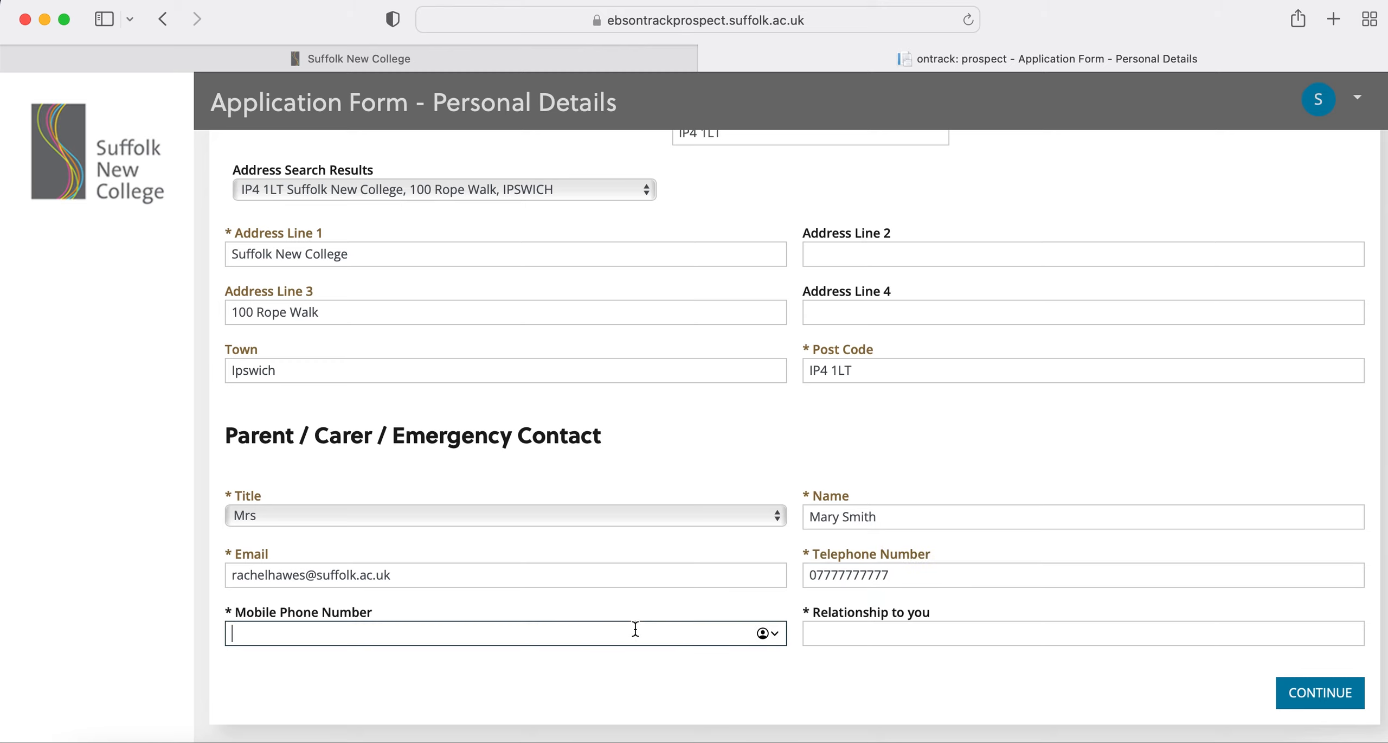
pyautogui.press('super+v')
pyautogui.click(870, 631)
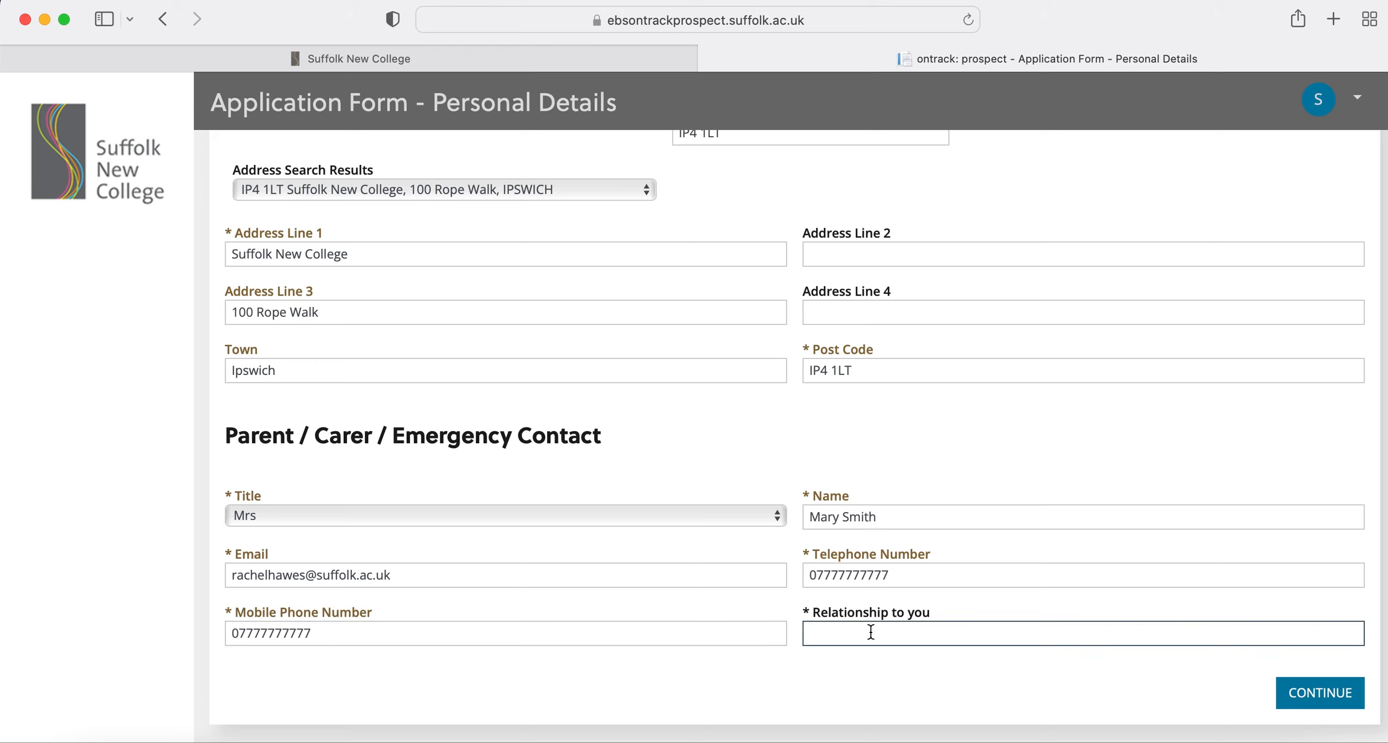
pyautogui.write('Mum')
# Step: Continue to Further Details, answering No to criminal convictions and Yes to UK/EU residency
pyautogui.click(1318, 697)
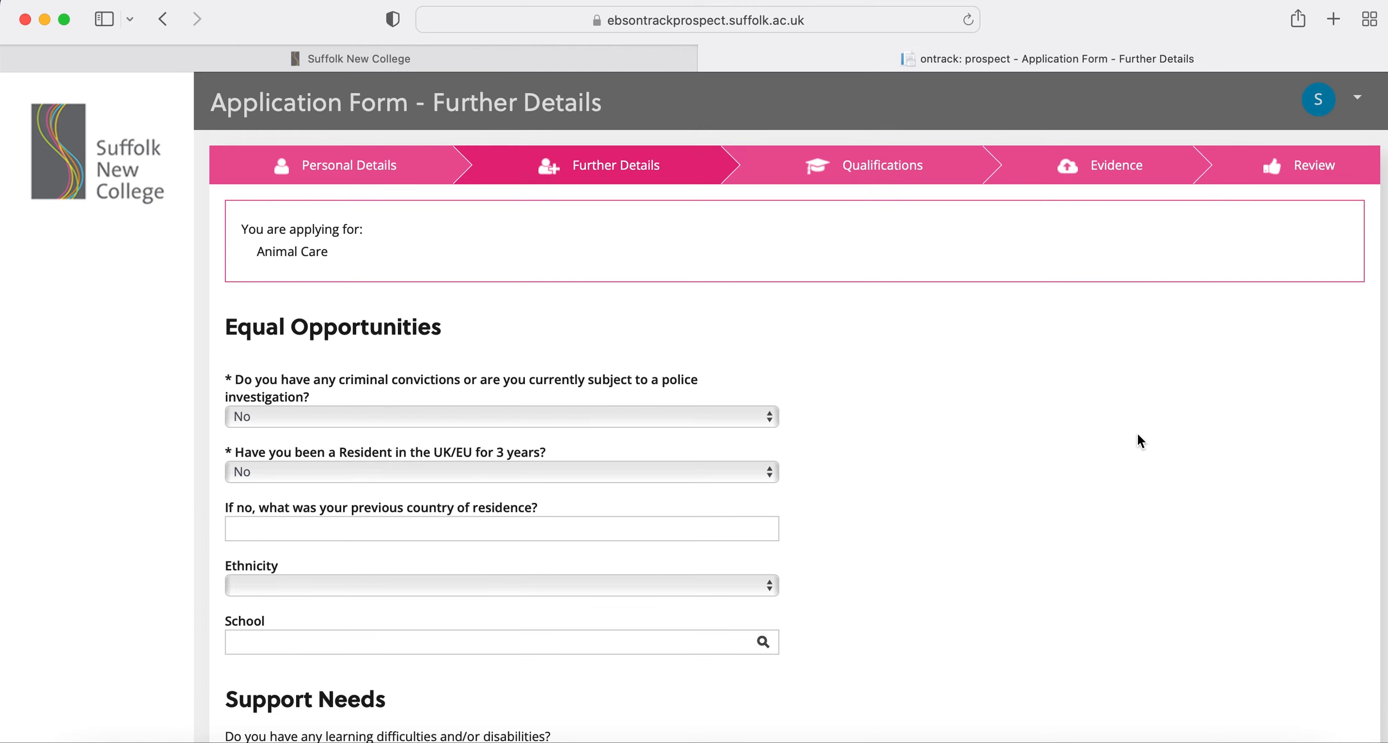
pyautogui.scroll(-4, 1137, 435)
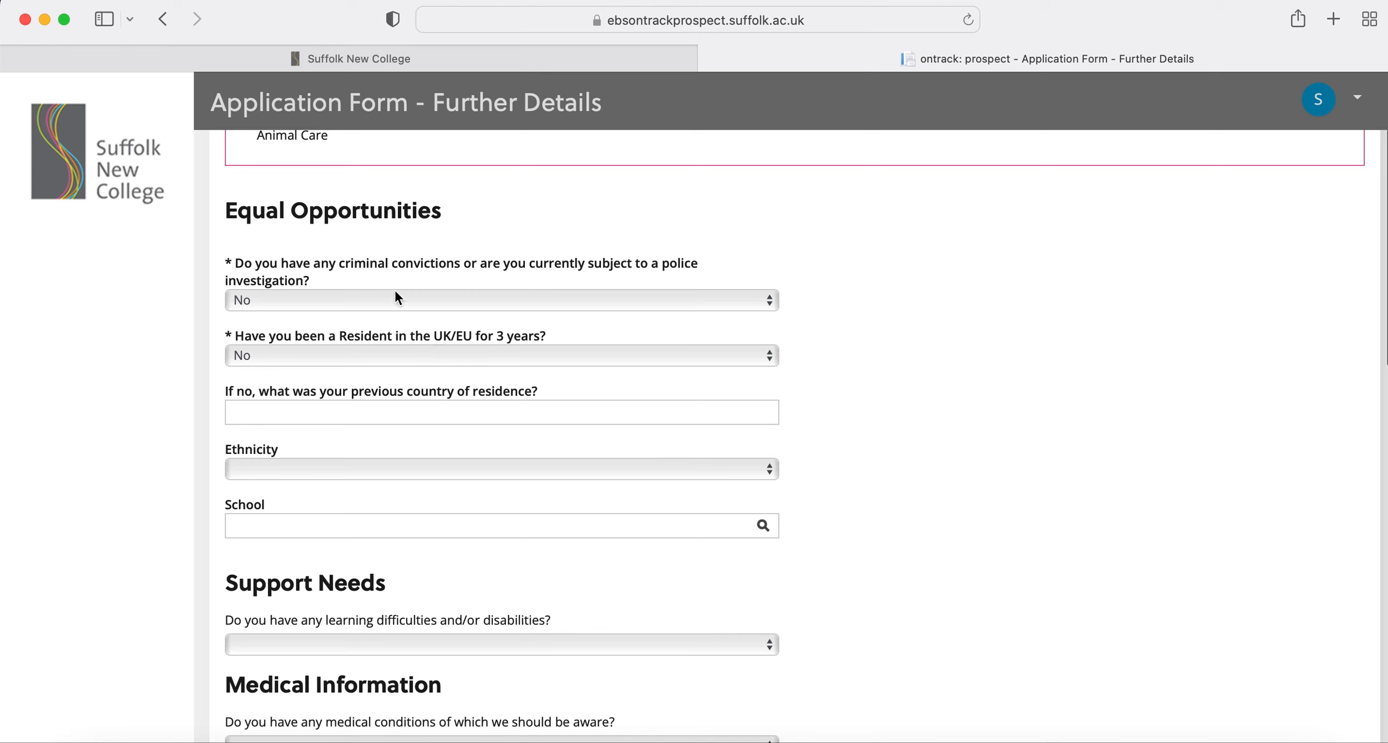
pyautogui.click(462, 302)
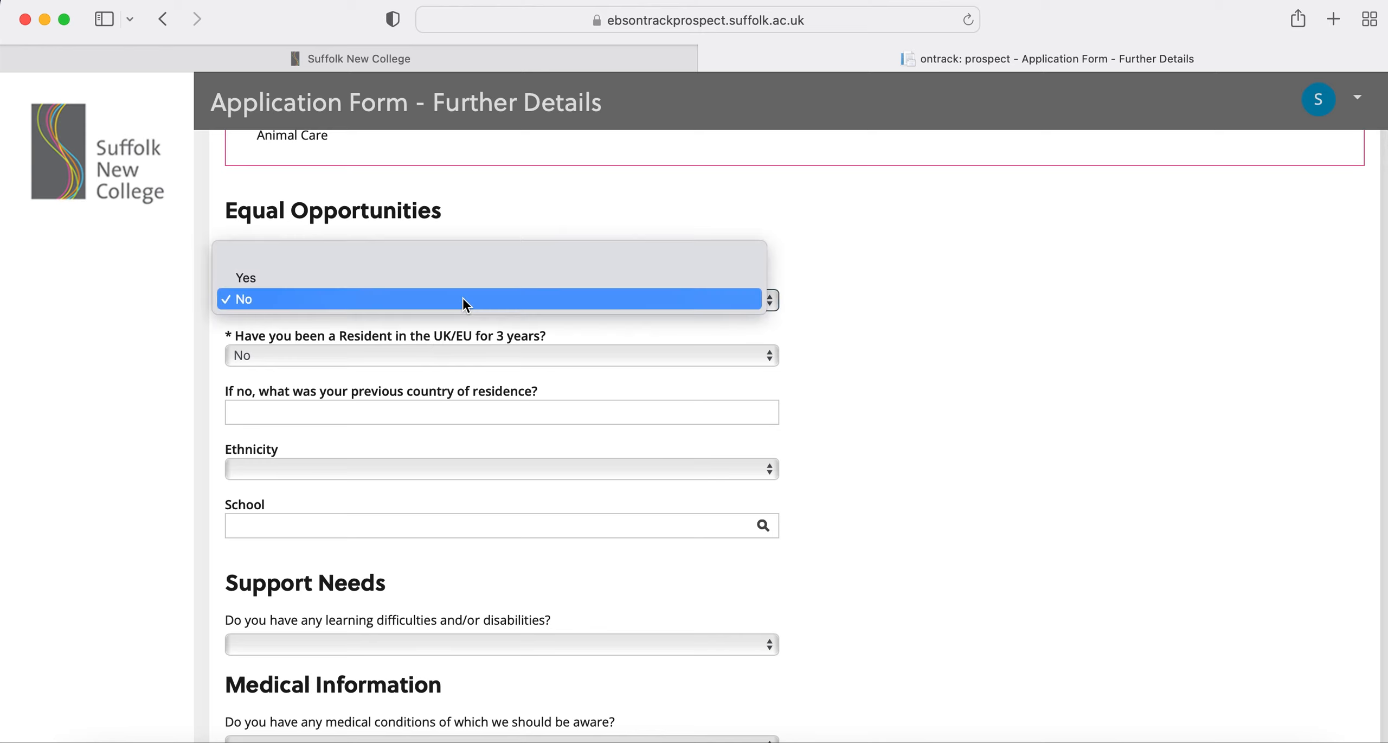
pyautogui.click(440, 282)
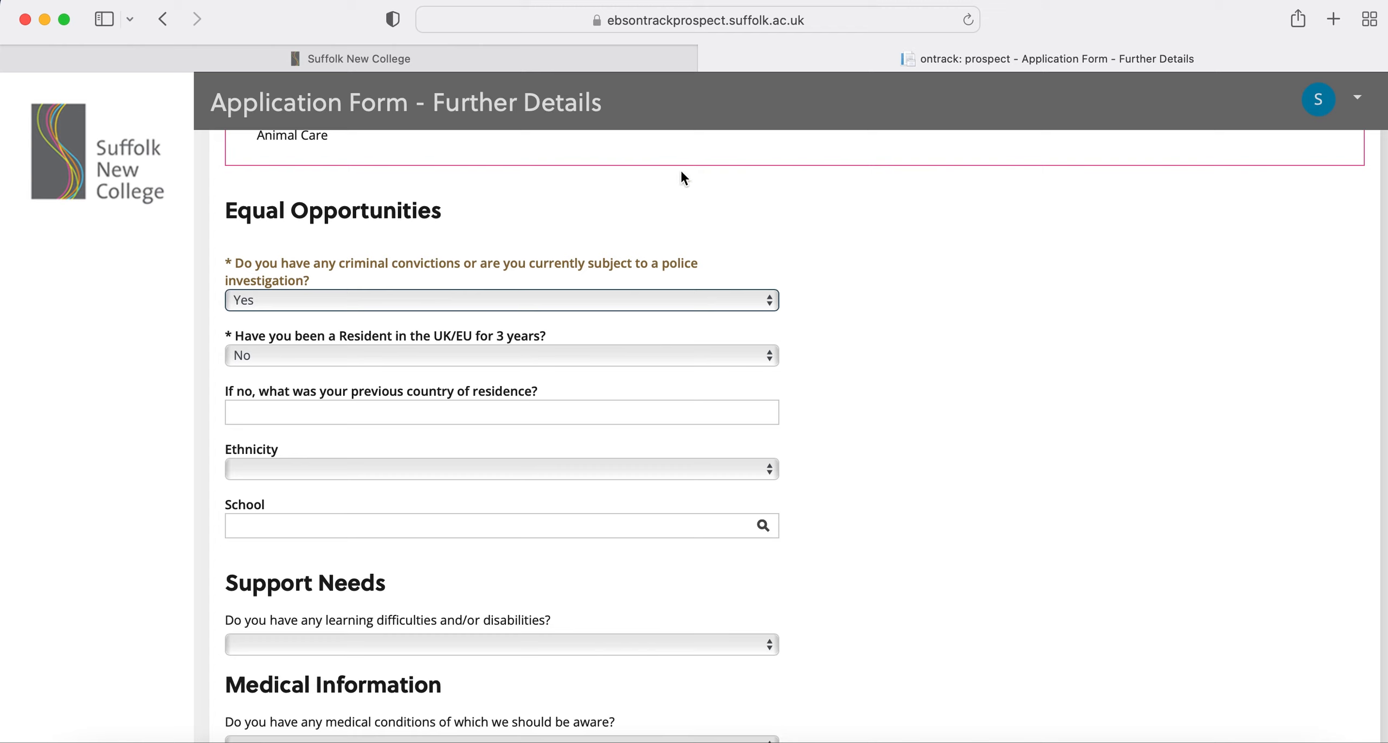
pyautogui.click(513, 300)
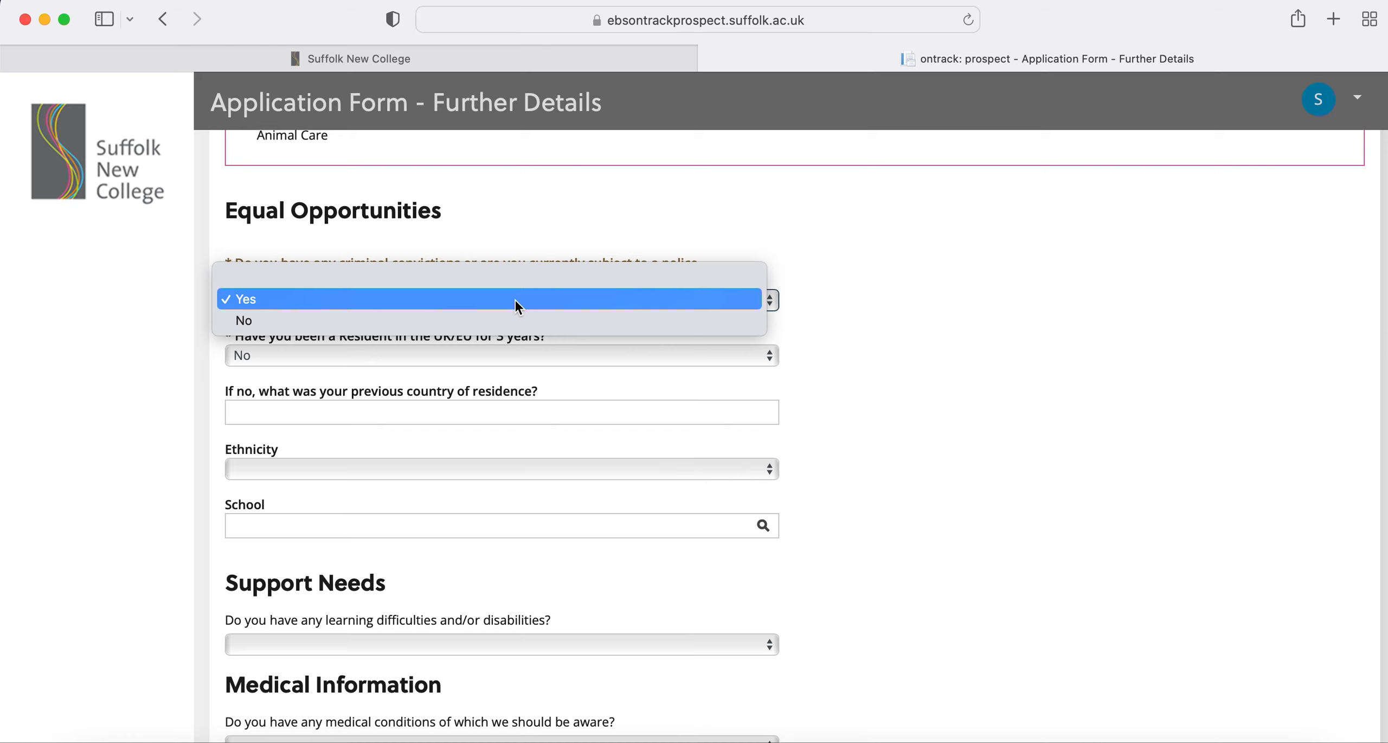
pyautogui.click(409, 319)
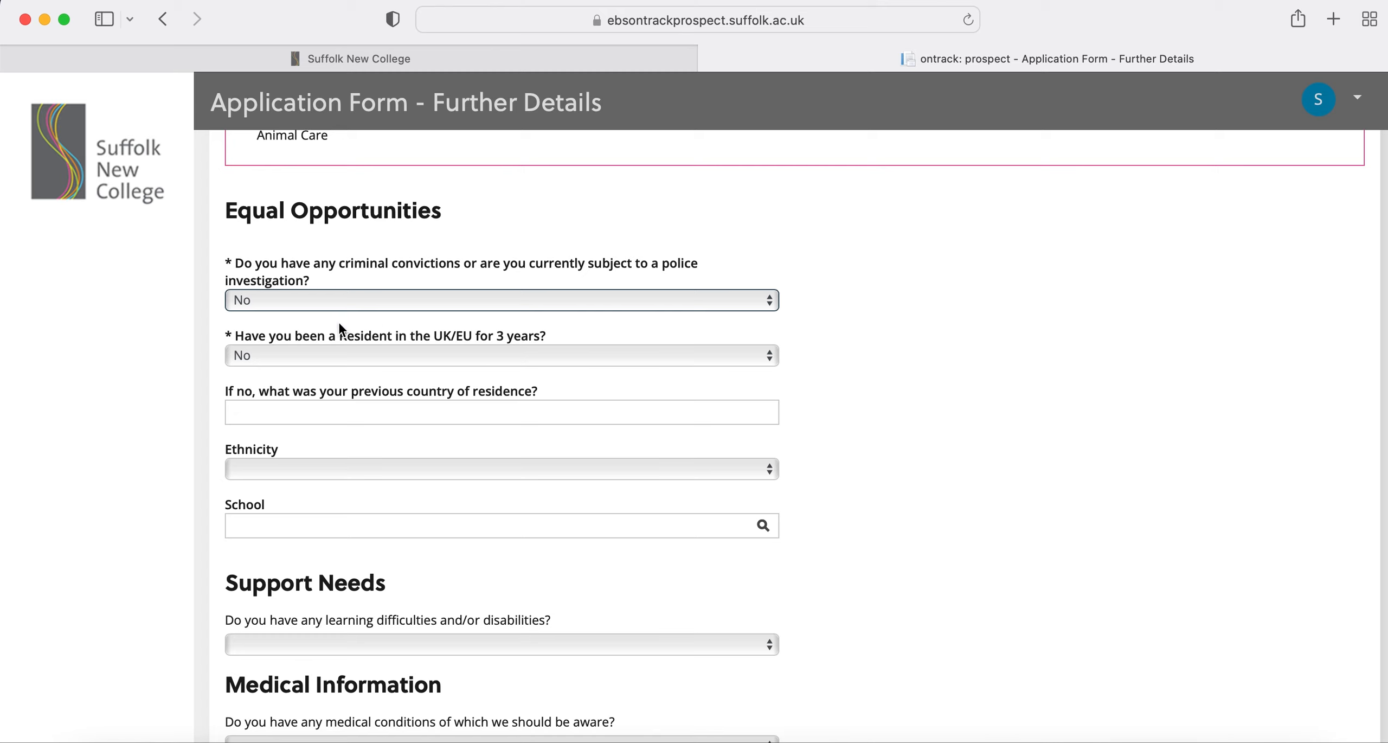
pyautogui.click(480, 356)
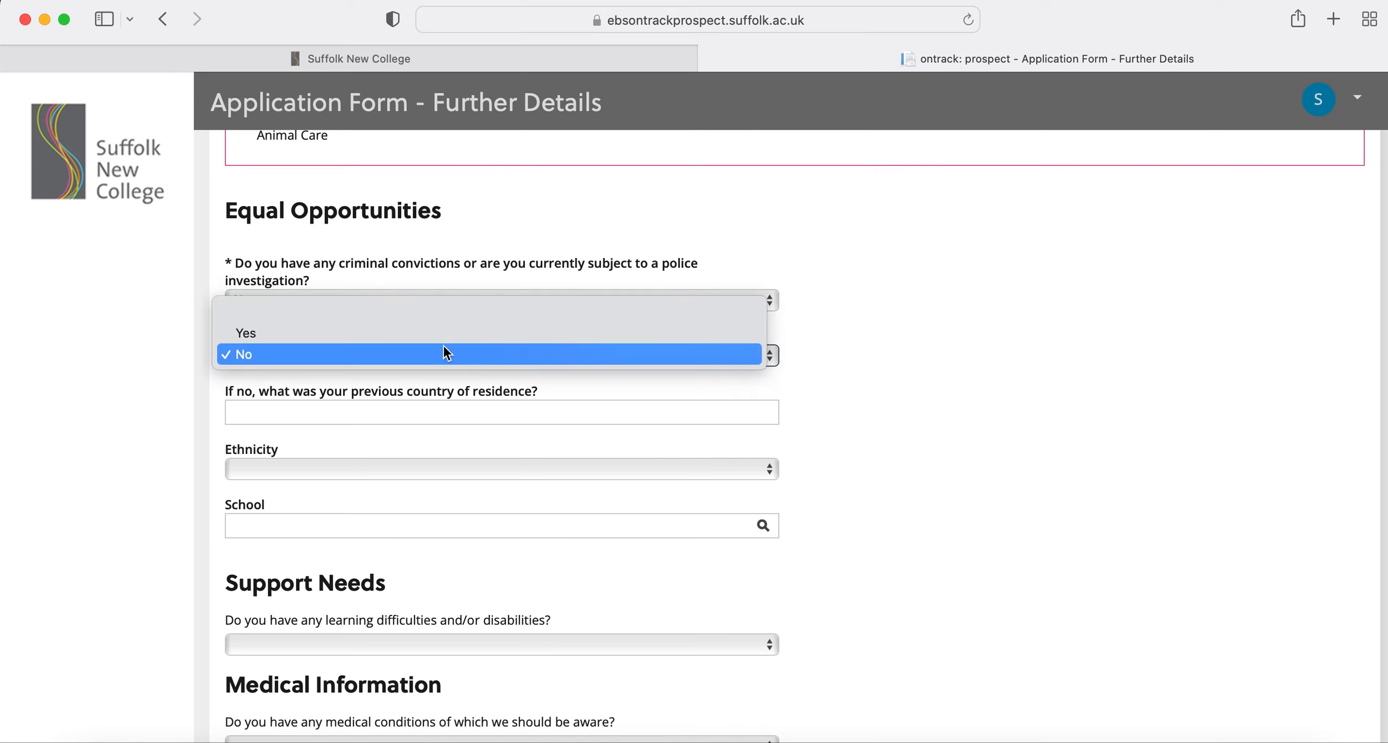
pyautogui.click(454, 333)
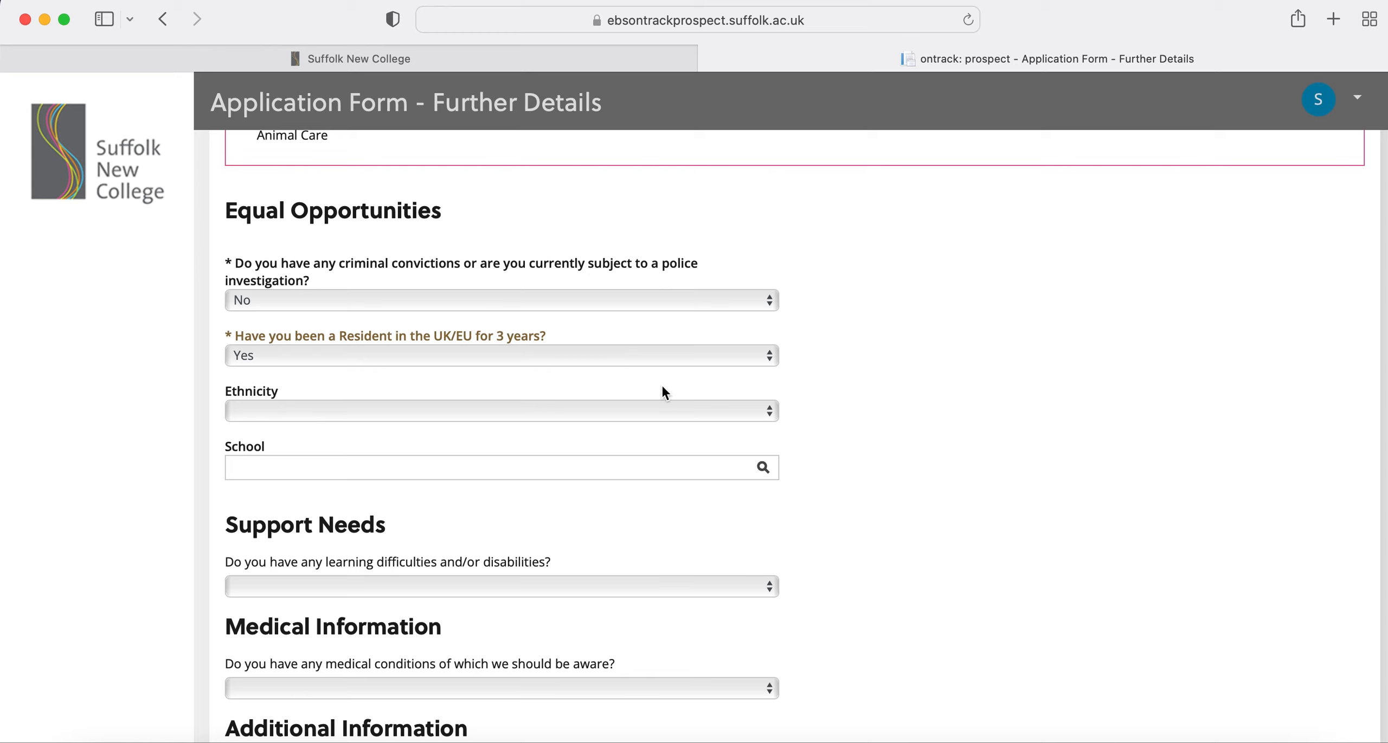
# Step: Set ethnicity to White - British and school to STOKE HIGH SCHOOL
pyautogui.click(555, 411)
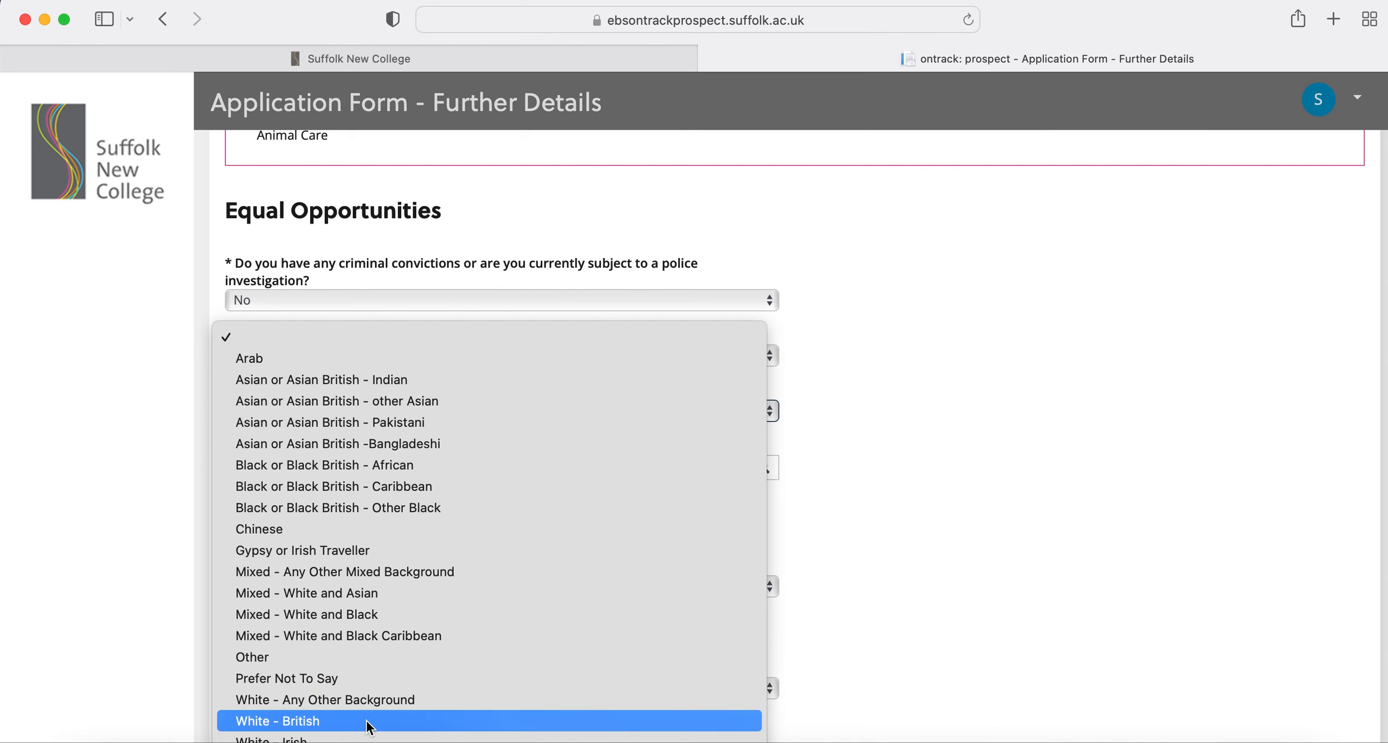
pyautogui.click(368, 721)
pyautogui.click(902, 521)
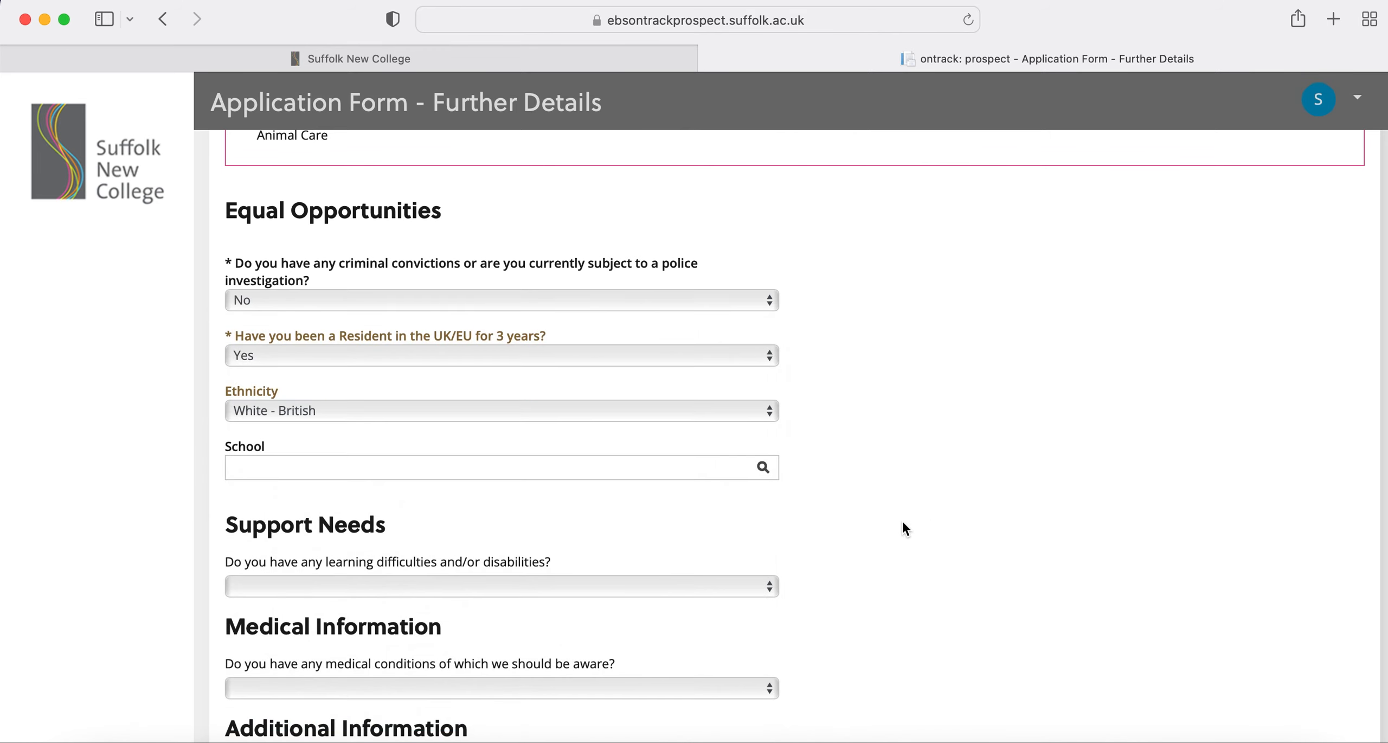
pyautogui.press('Down')
pyautogui.click(679, 432)
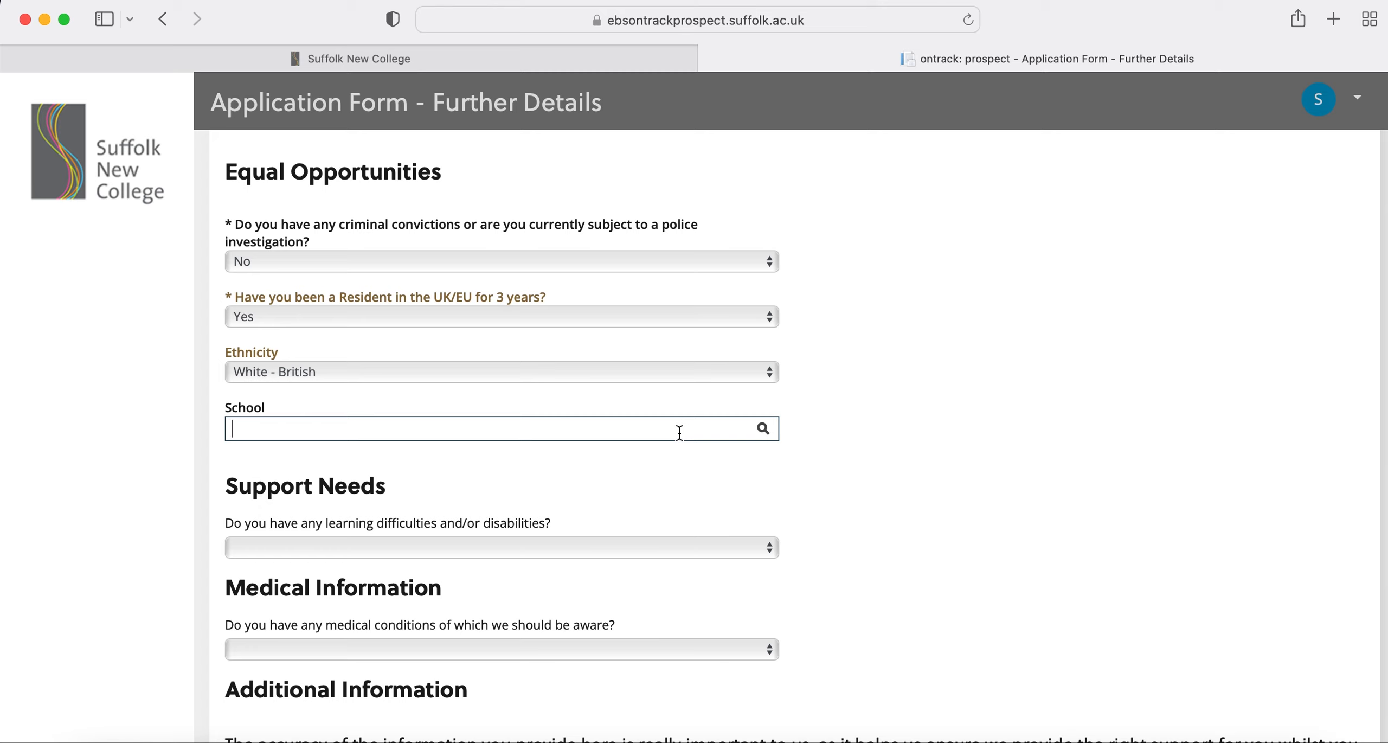
pyautogui.write('Stoke')
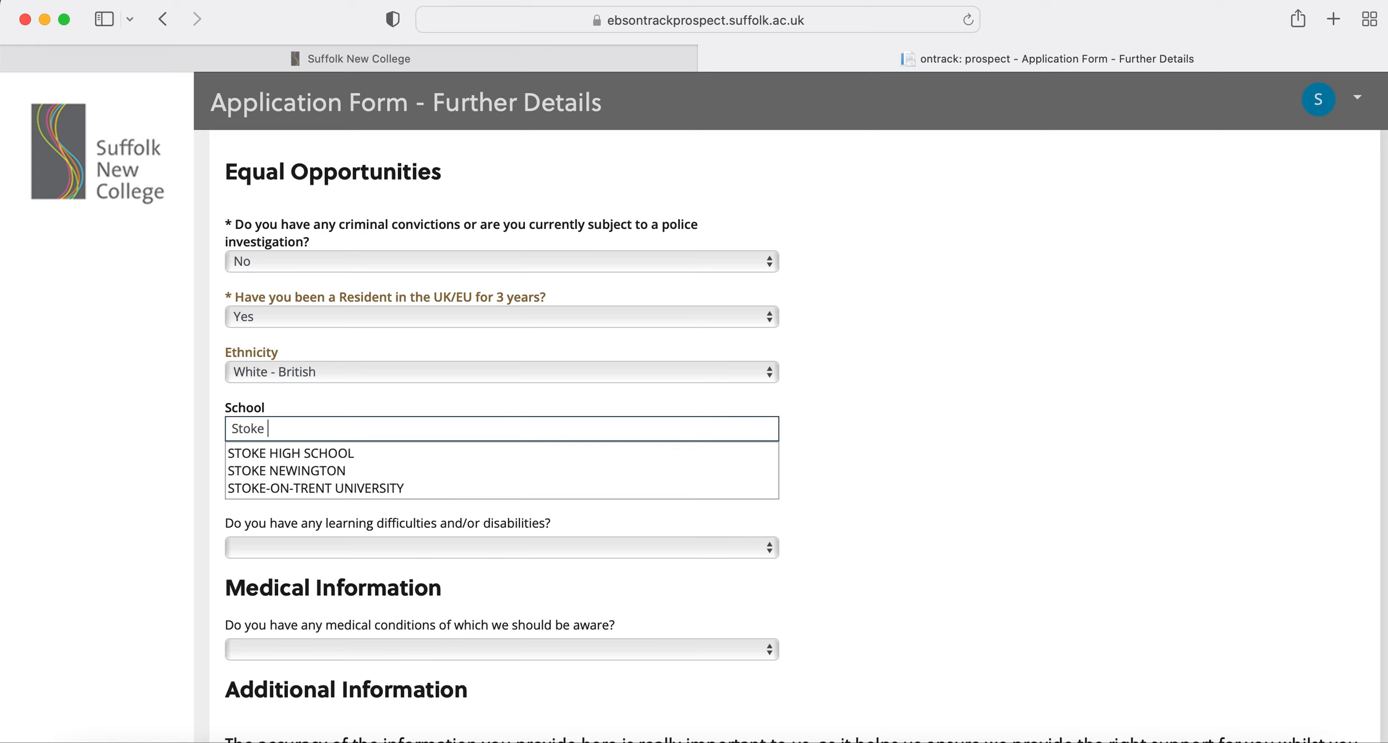
pyautogui.click(597, 453)
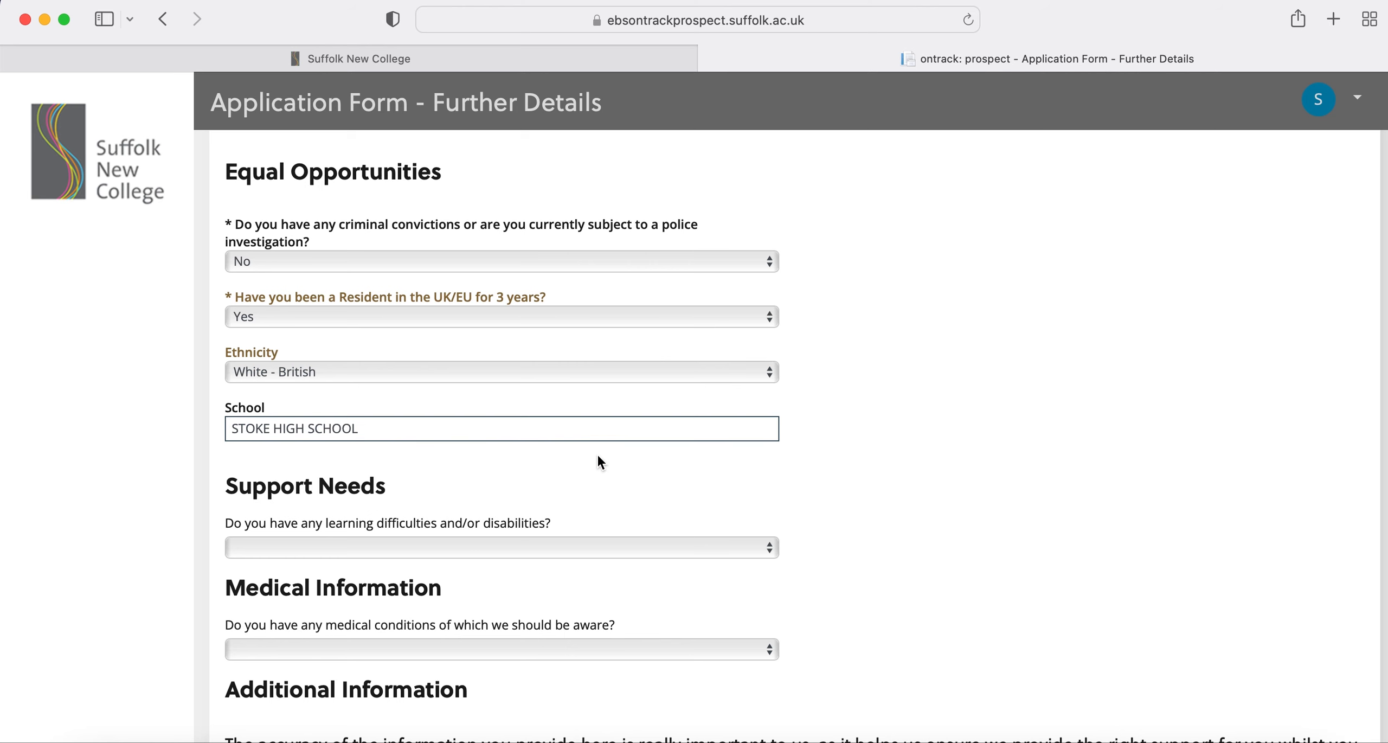
pyautogui.click(1023, 457)
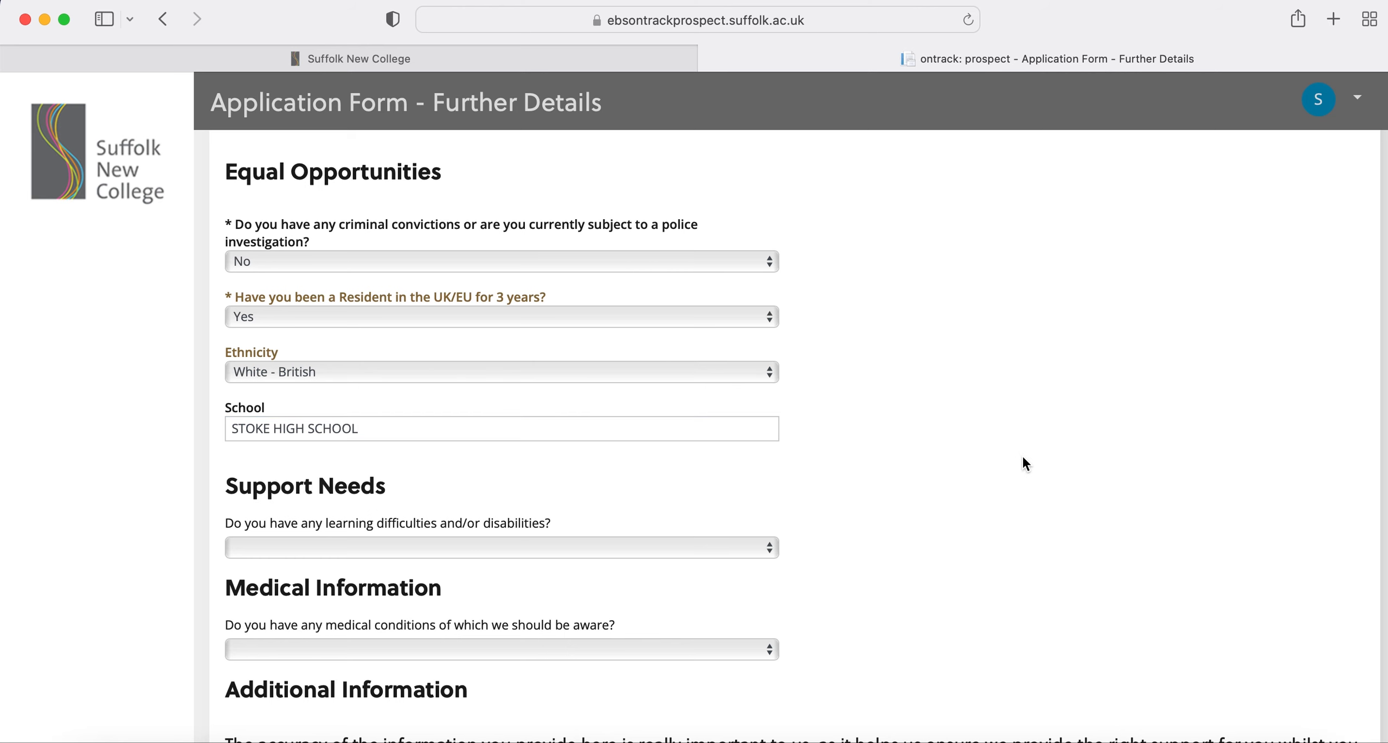
pyautogui.scroll(-3, 1021, 454)
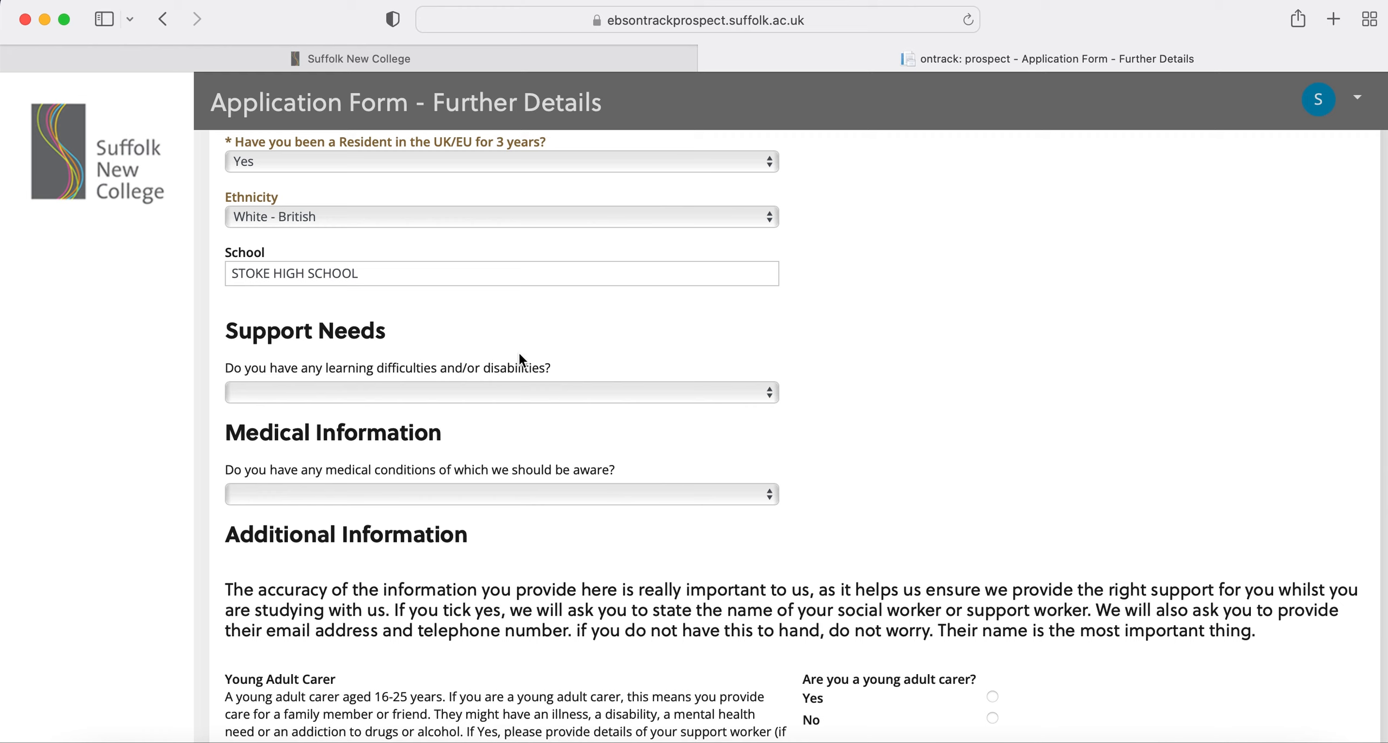
# Step: Answer Yes to learning difficulties and add a Dyslexic row to the difficulties grid
pyautogui.click(519, 392)
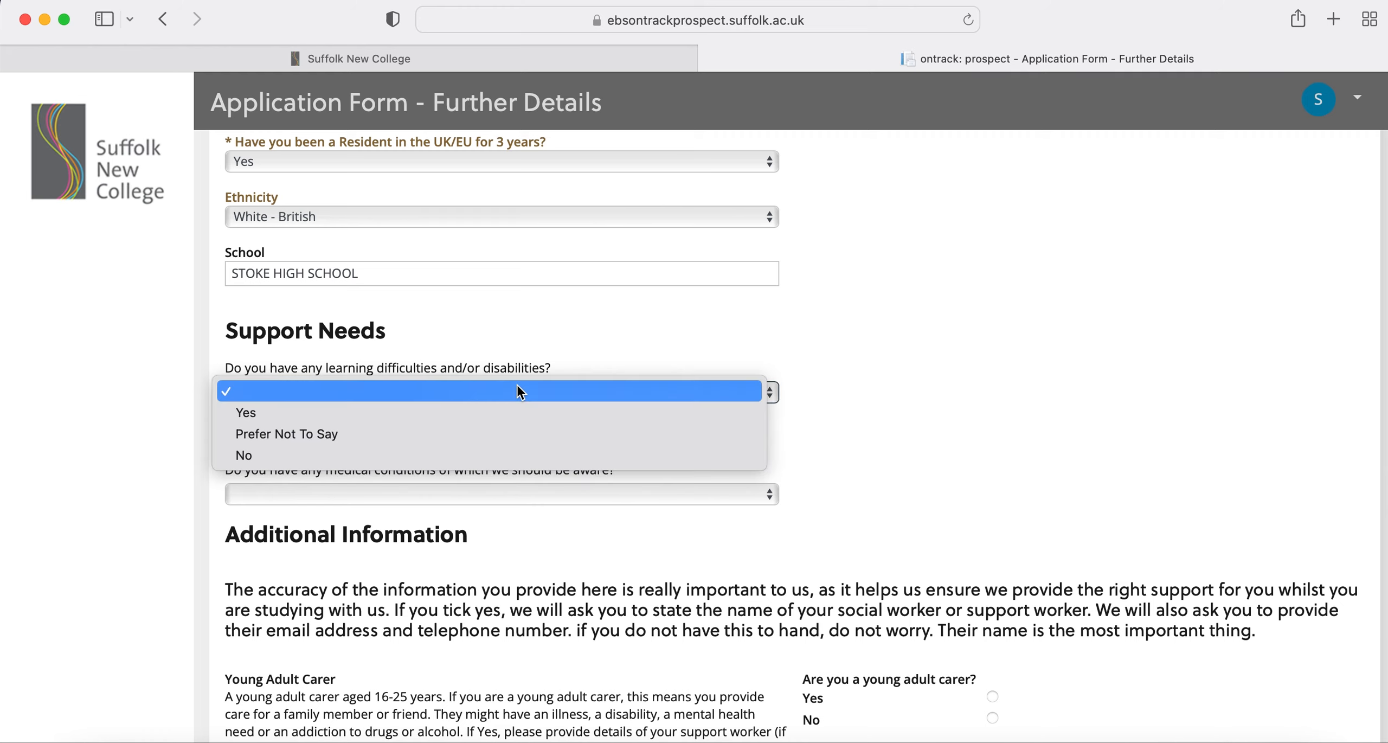
pyautogui.click(457, 410)
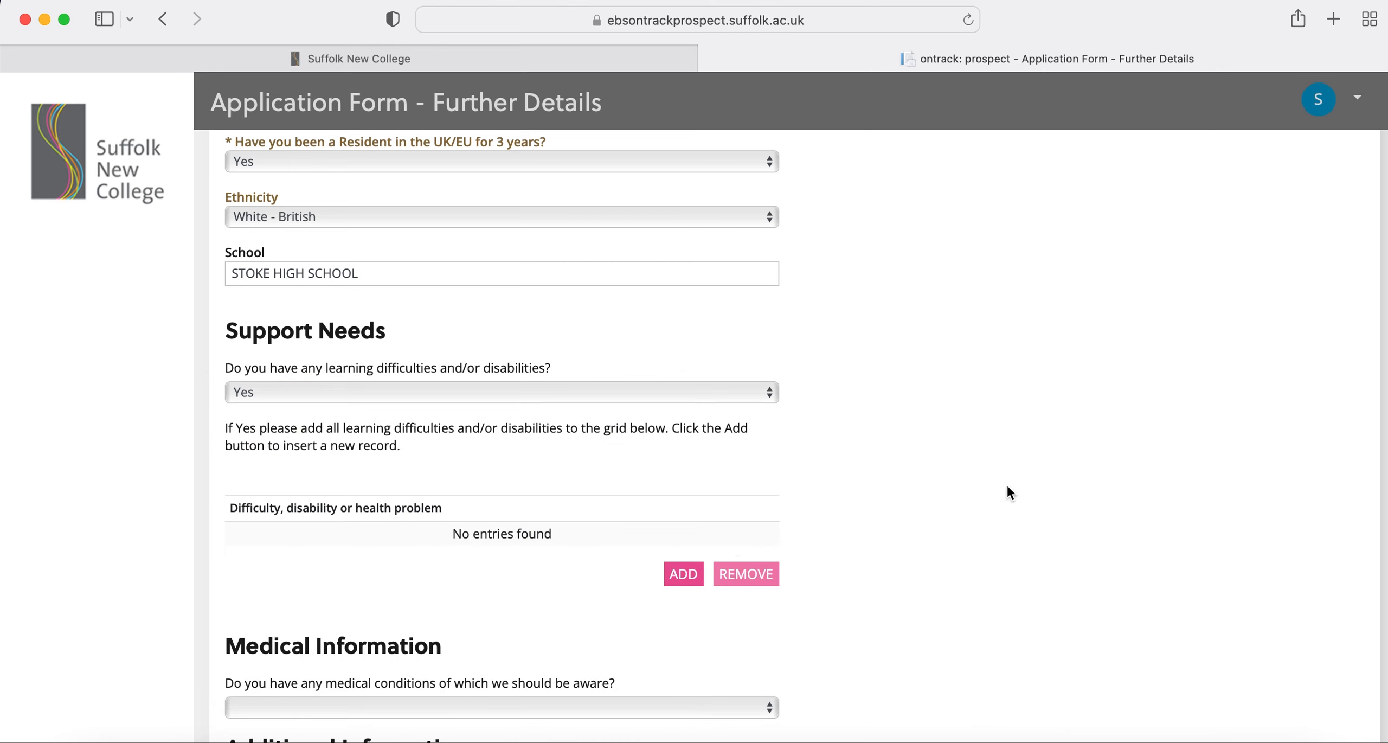
pyautogui.scroll(-3, 1006, 487)
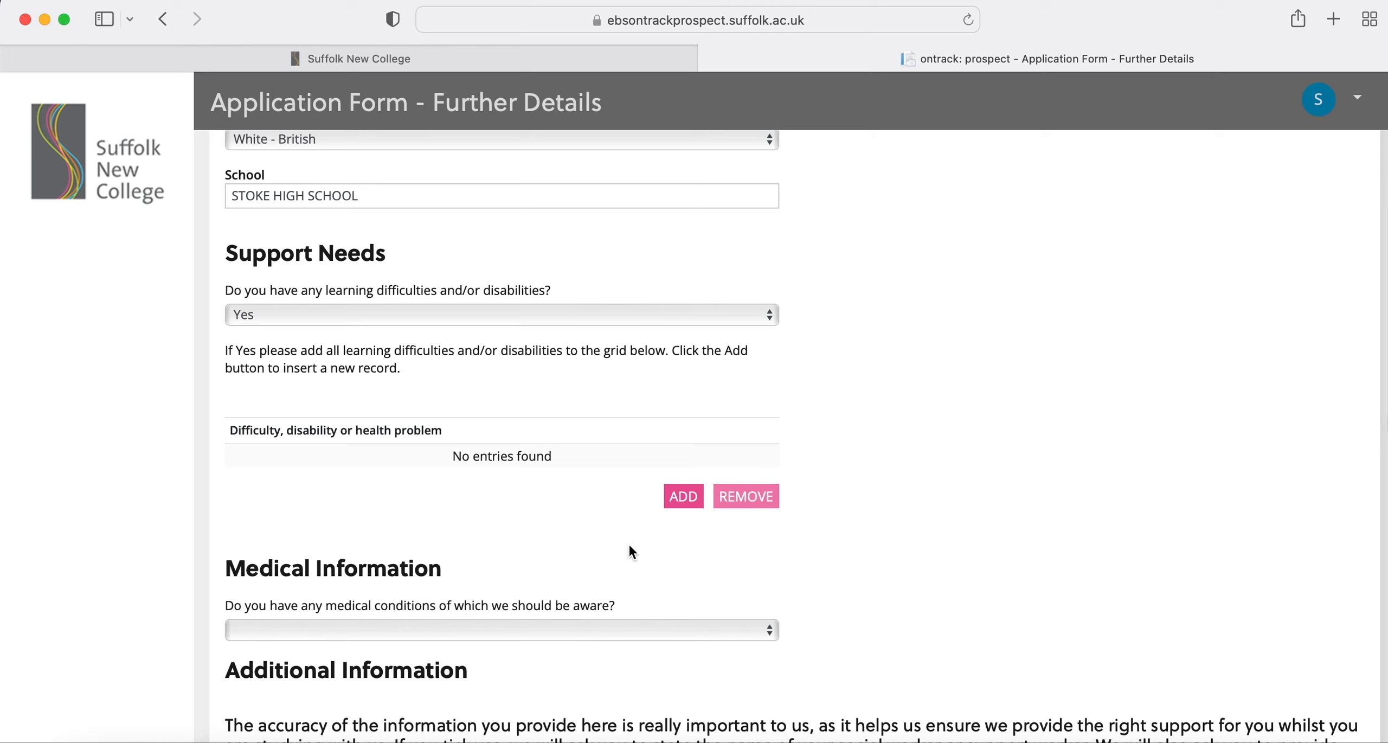
pyautogui.click(684, 498)
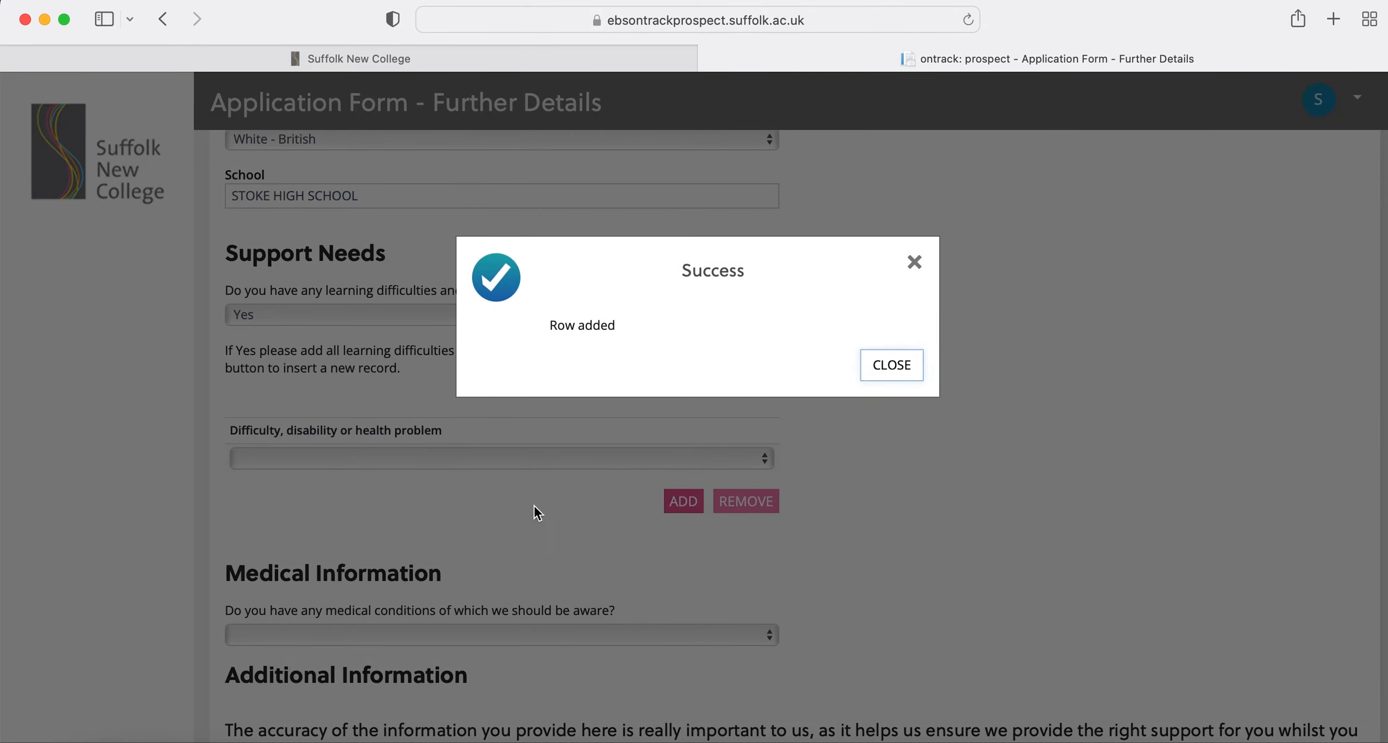
pyautogui.click(895, 367)
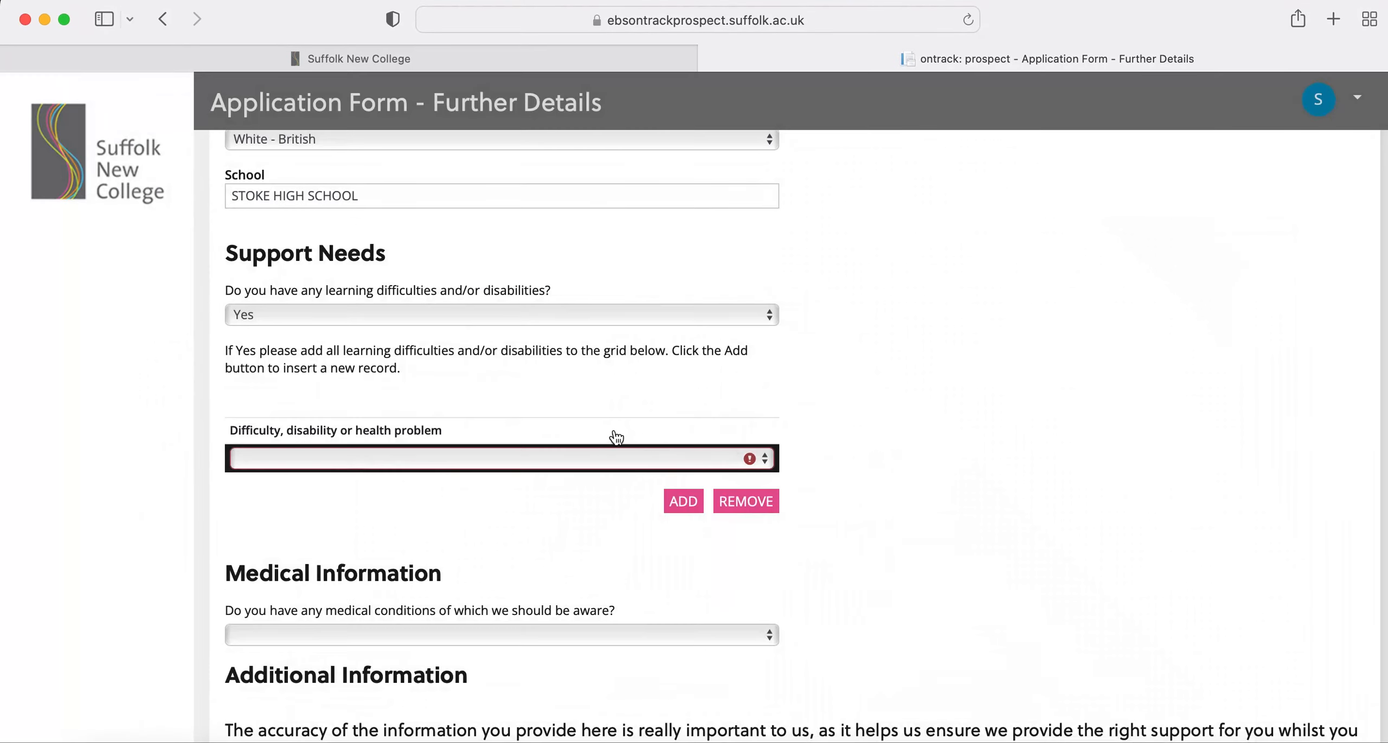
pyautogui.click(556, 457)
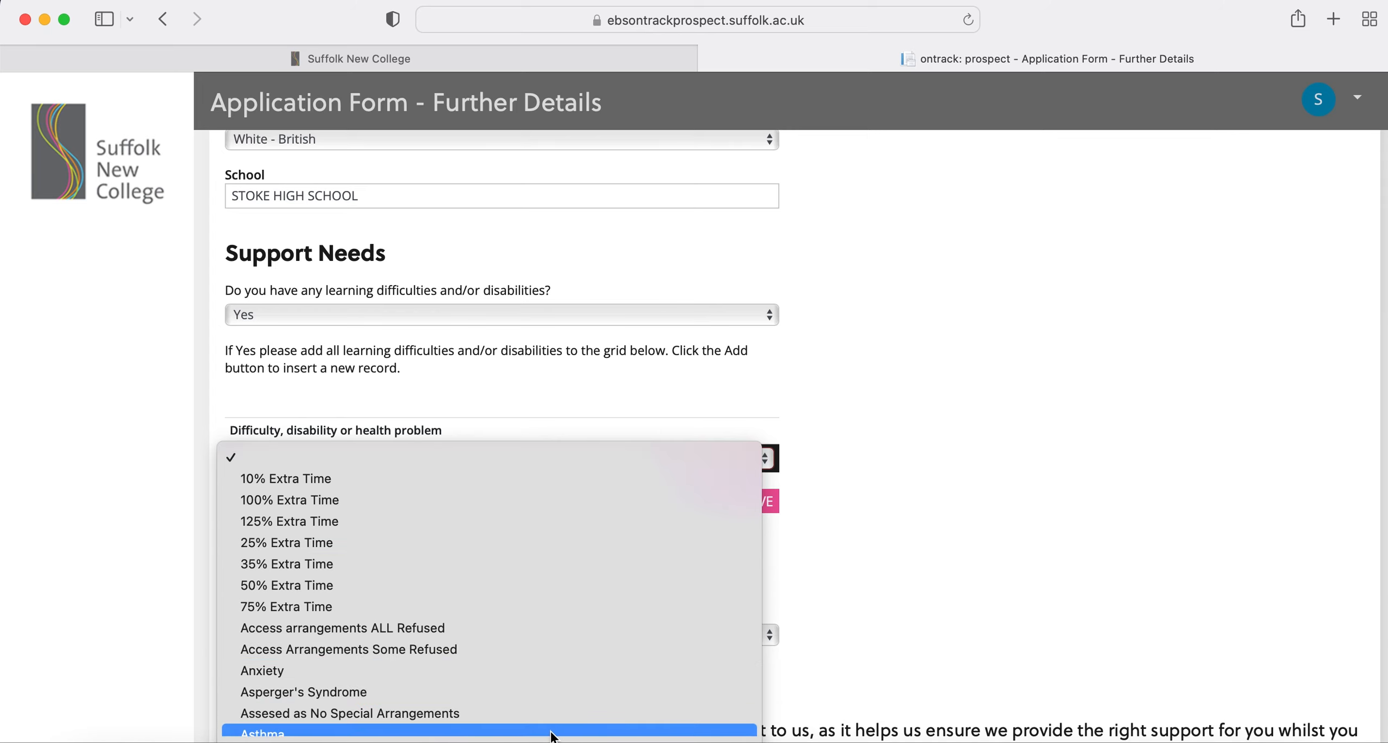
pyautogui.moveTo(551, 740)
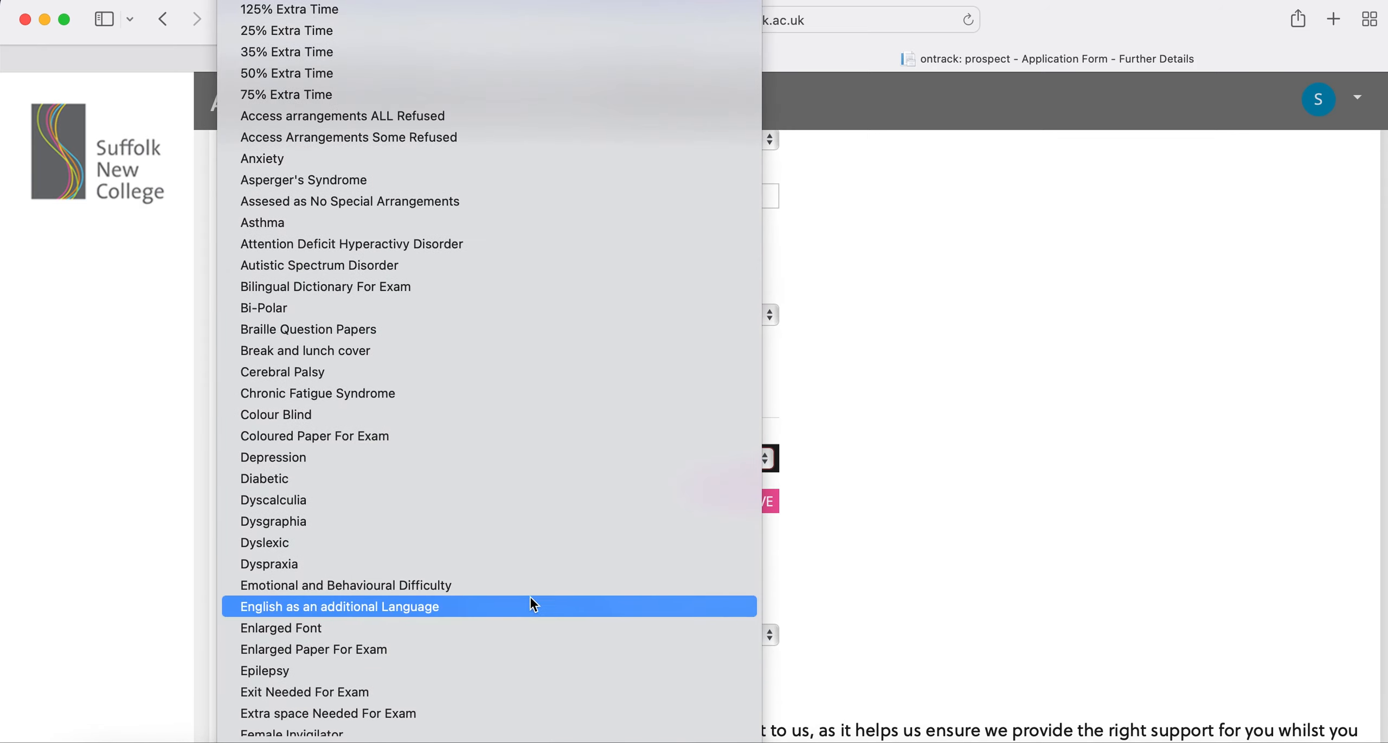
pyautogui.click(462, 549)
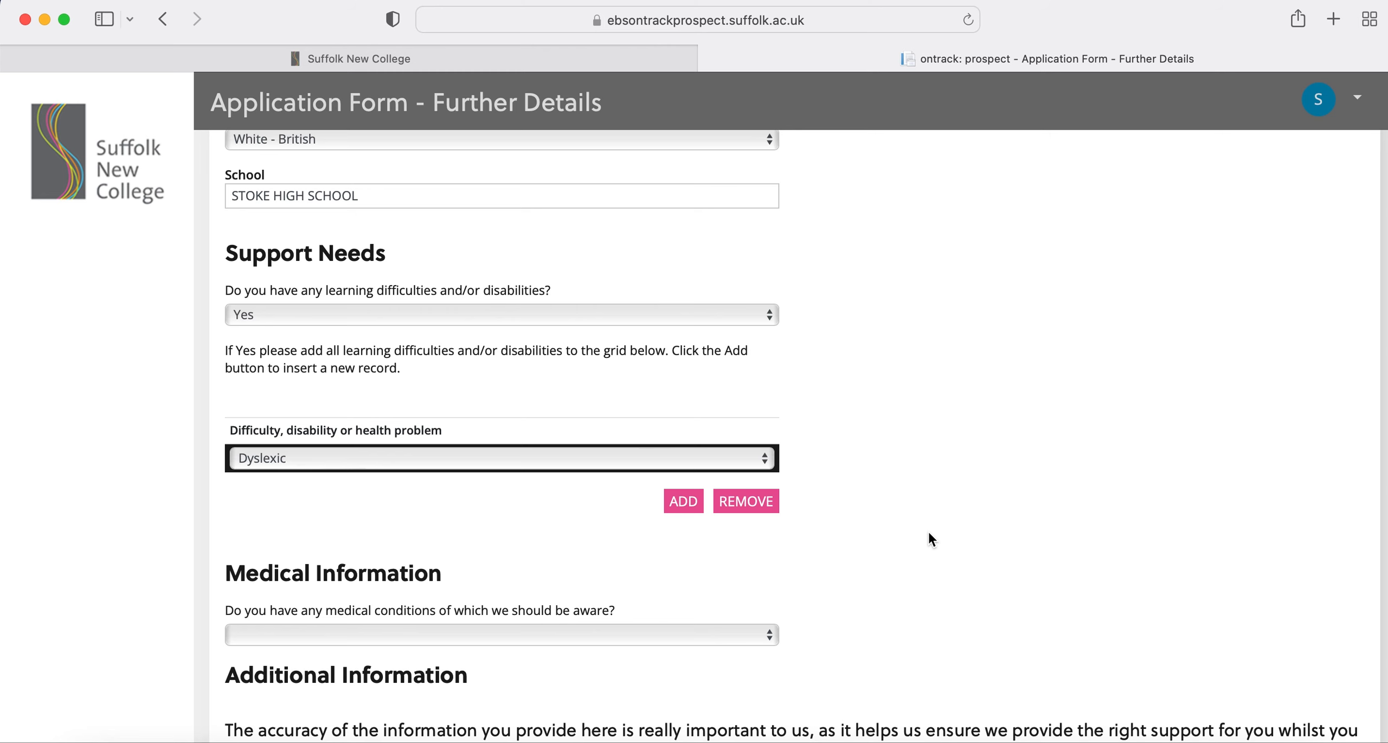
pyautogui.scroll(-3, 928, 529)
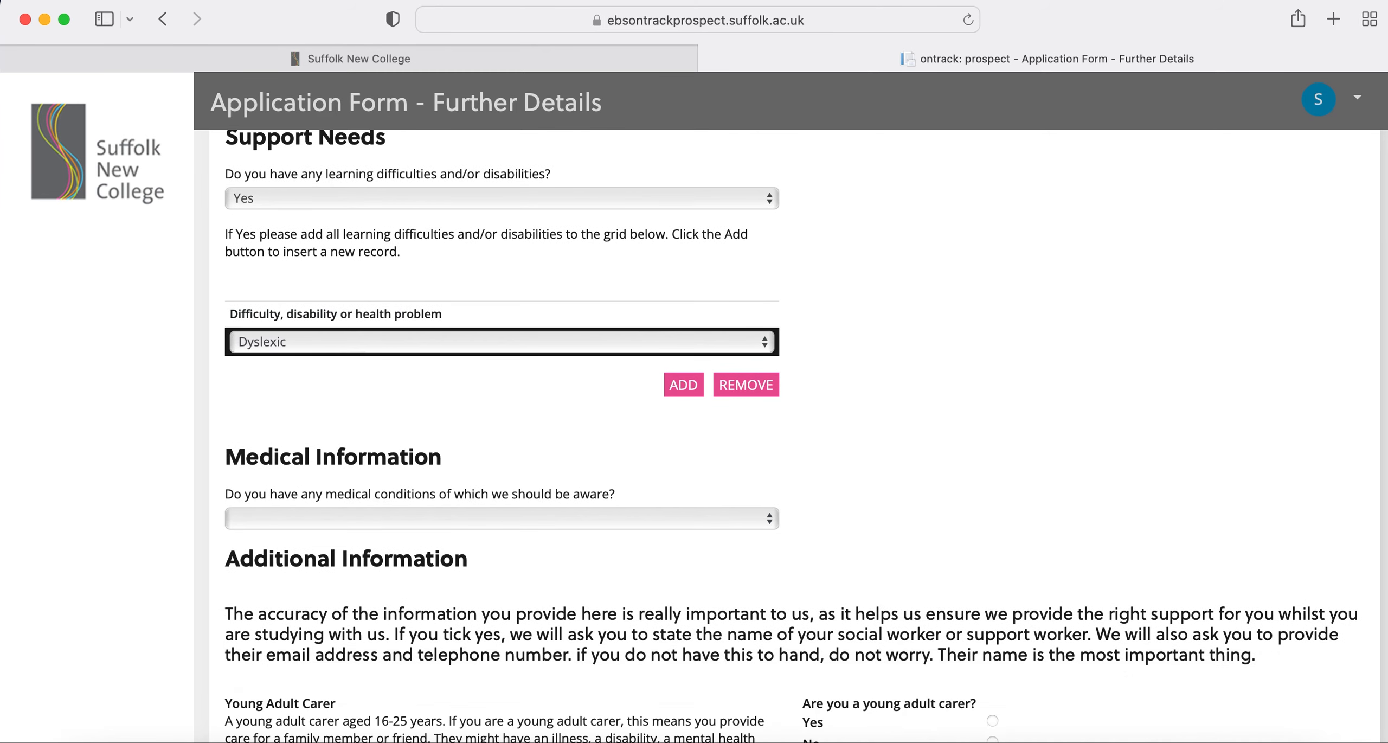
pyautogui.scroll(-4, 649, 444)
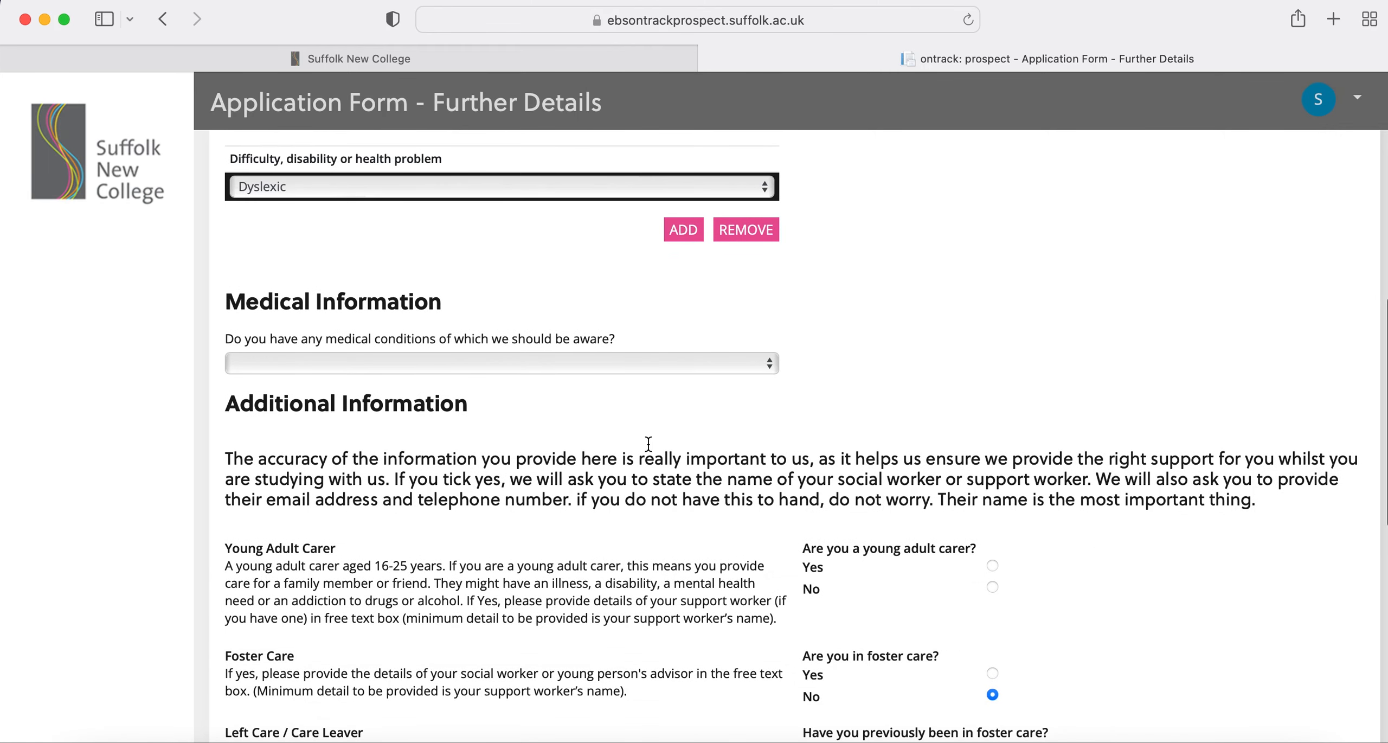
# Step: Answer Yes to medical conditions and add (ASH) Asthma, starting 05/07/2022, to the table
pyautogui.click(524, 363)
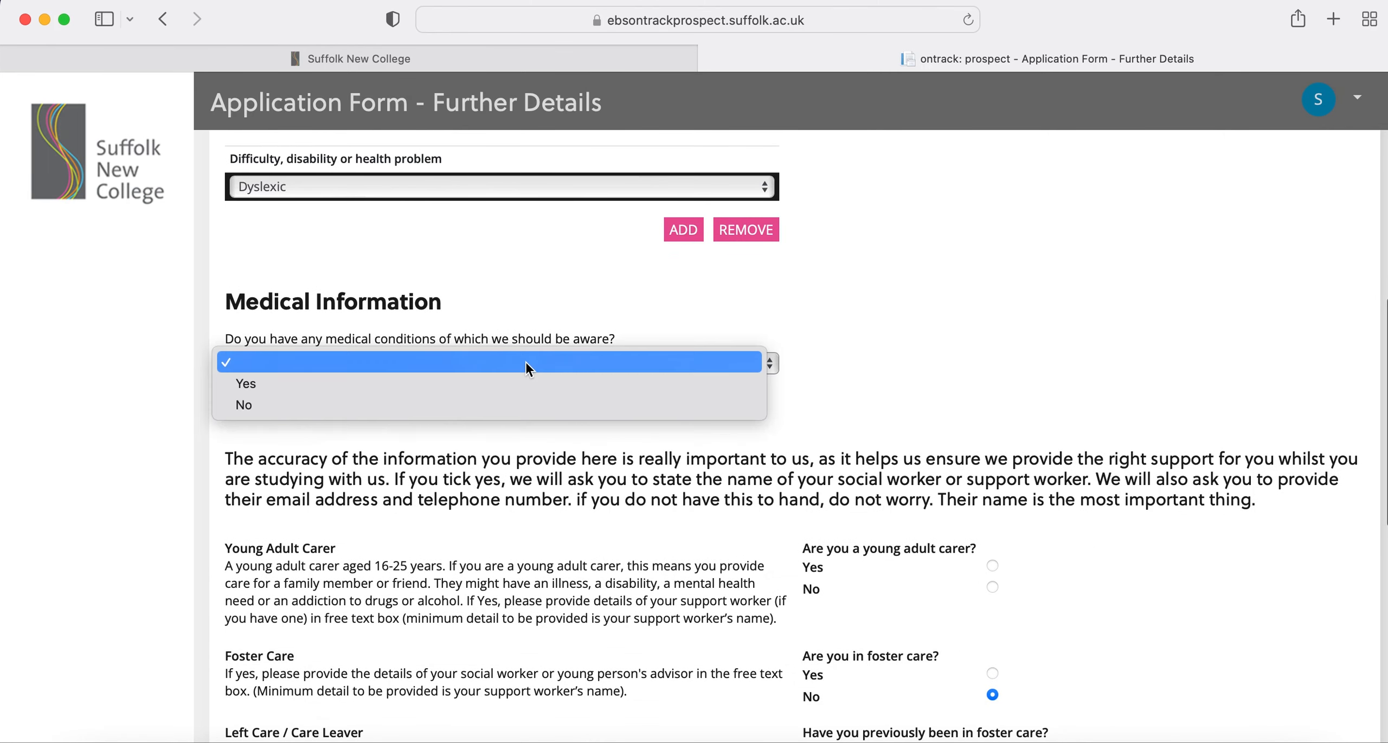
pyautogui.click(460, 384)
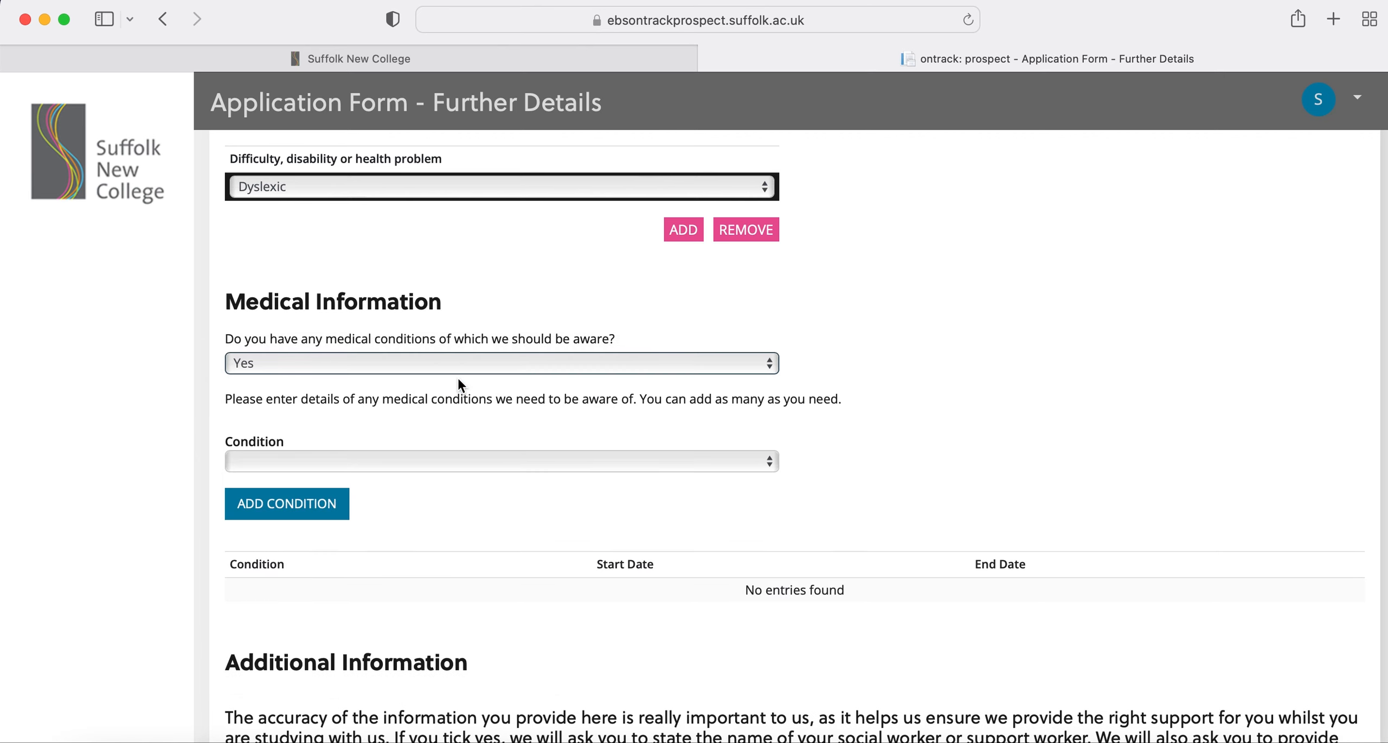
pyautogui.click(404, 458)
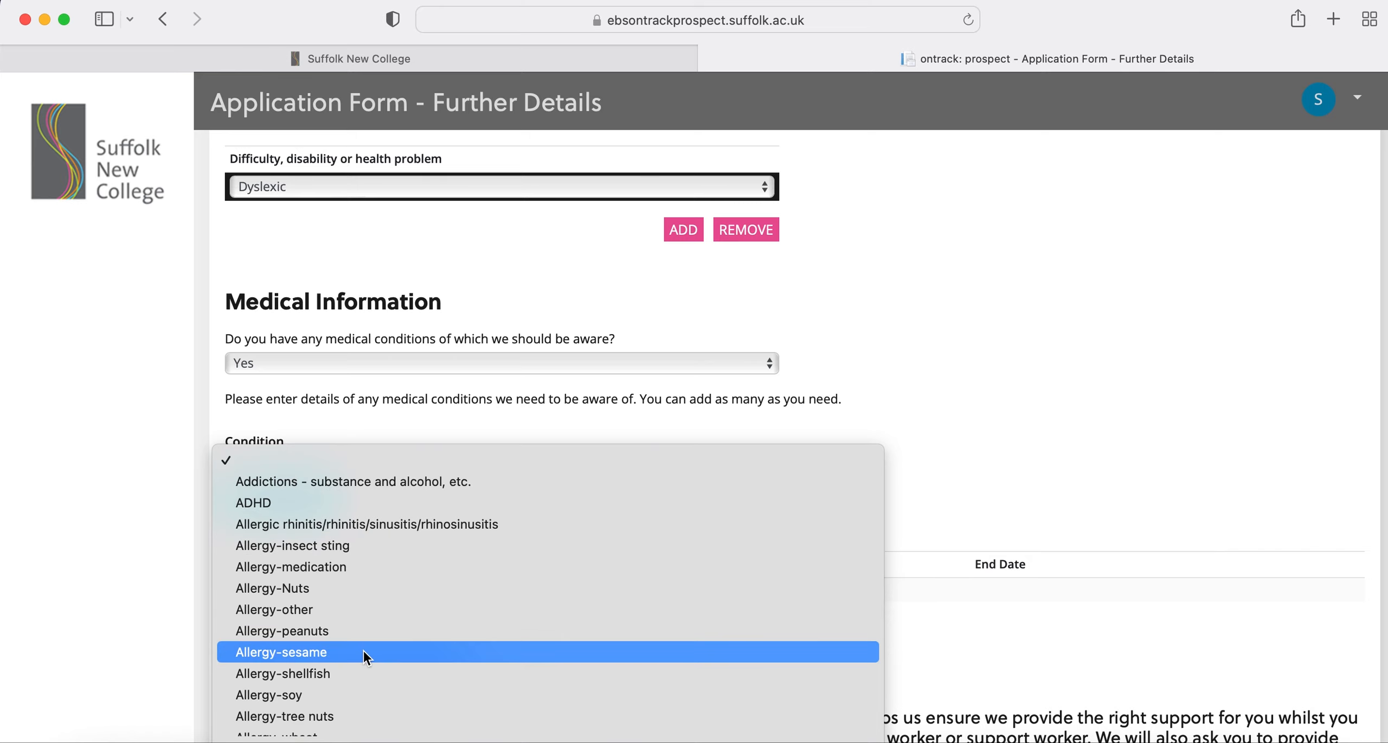
pyautogui.moveTo(341, 737)
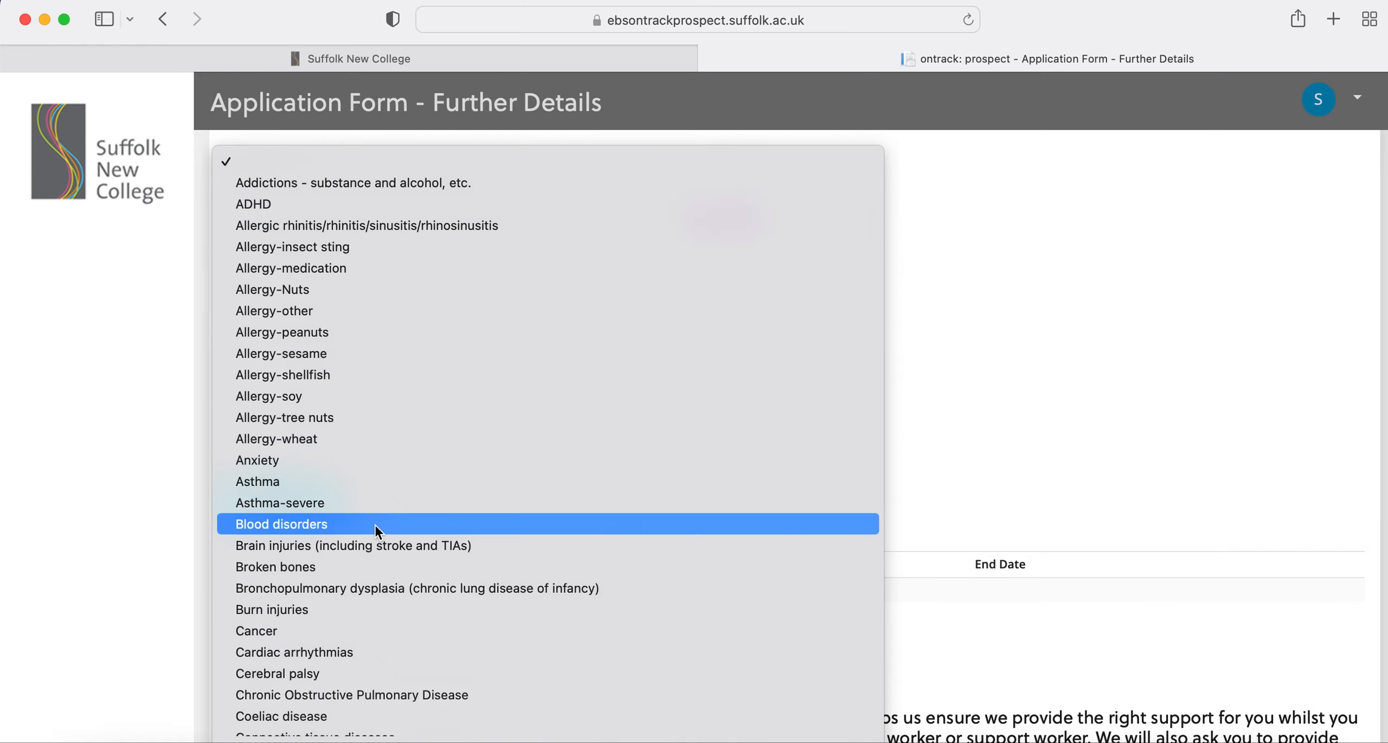
pyautogui.click(337, 486)
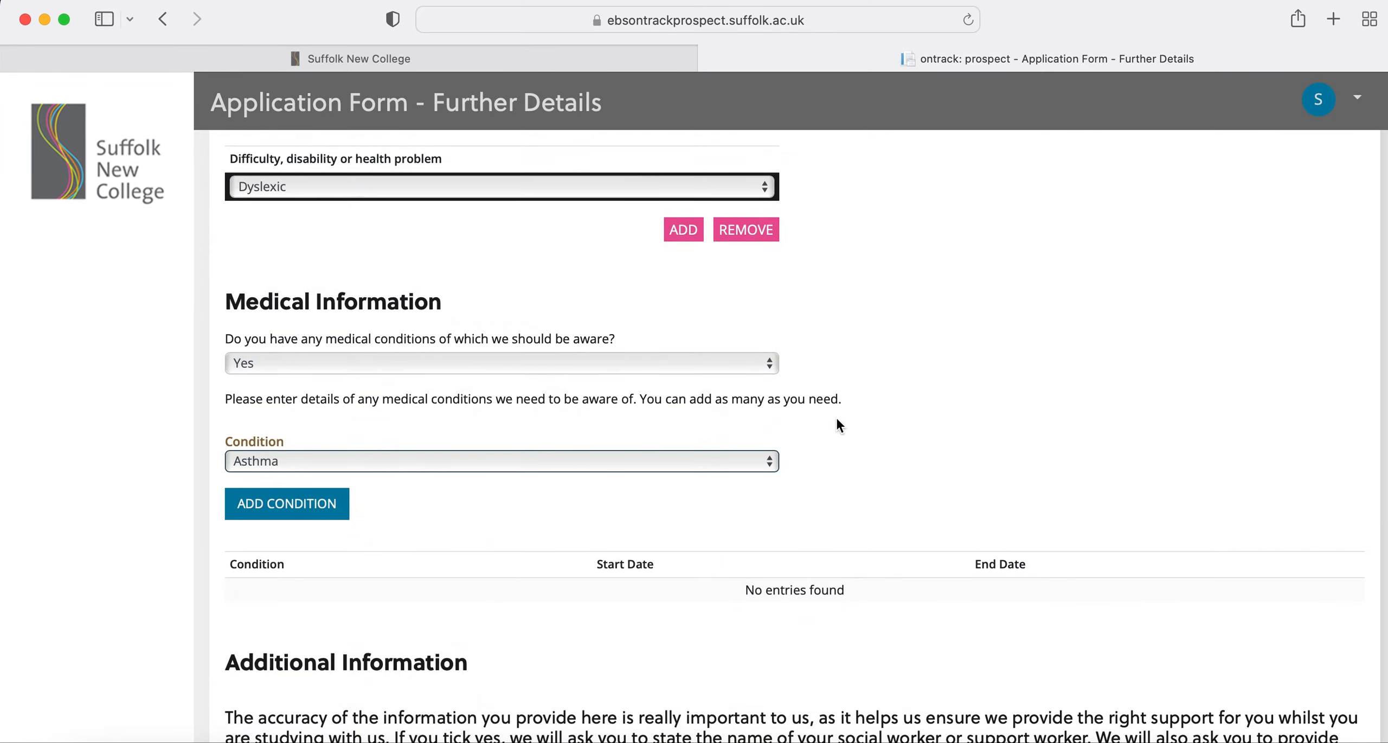
pyautogui.scroll(-3, 979, 406)
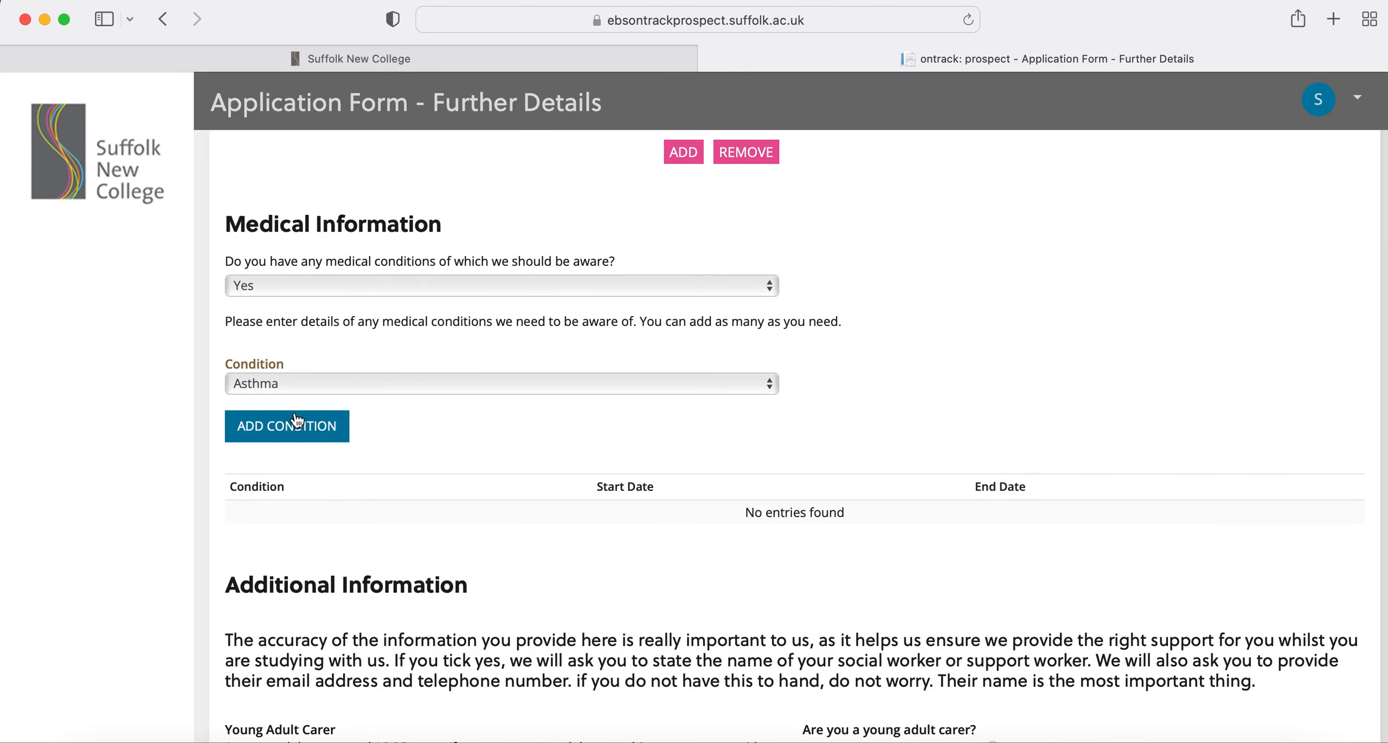
pyautogui.click(296, 419)
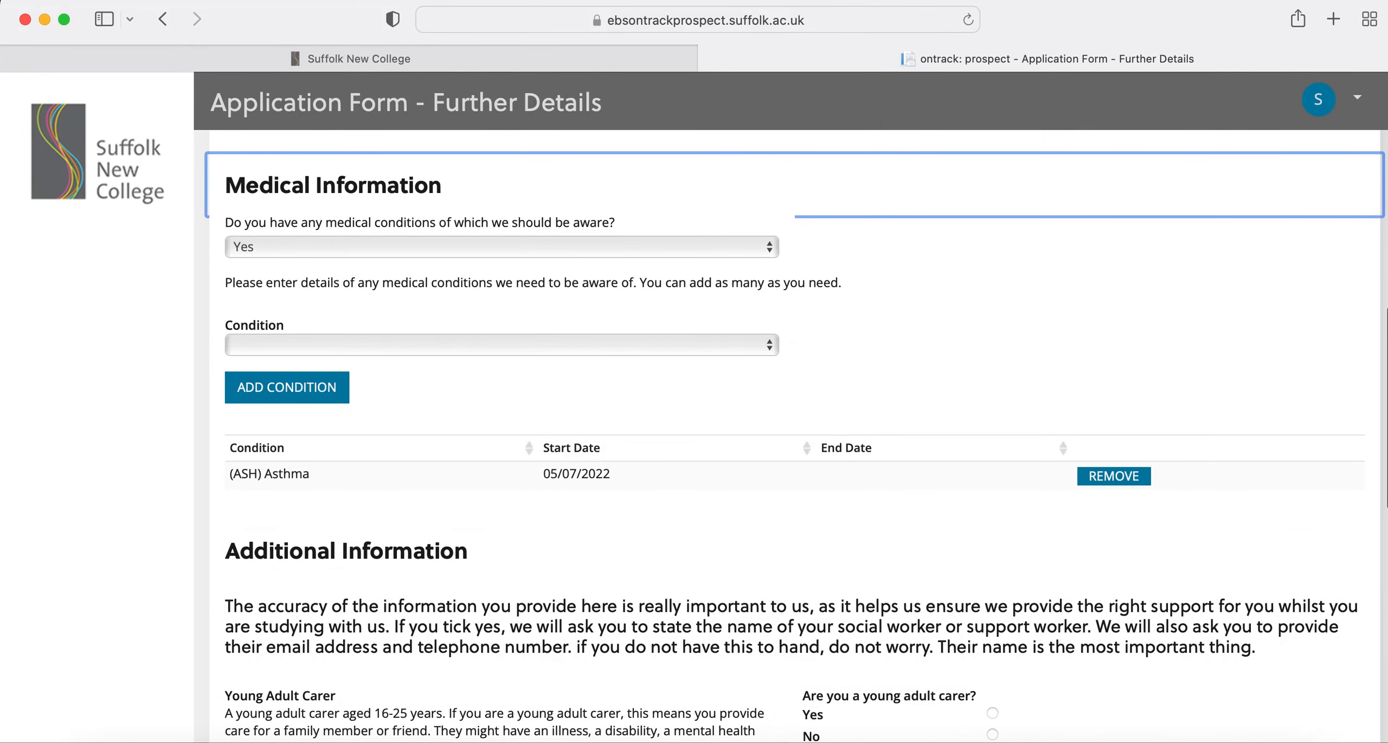
pyautogui.scroll(-5, 796, 435)
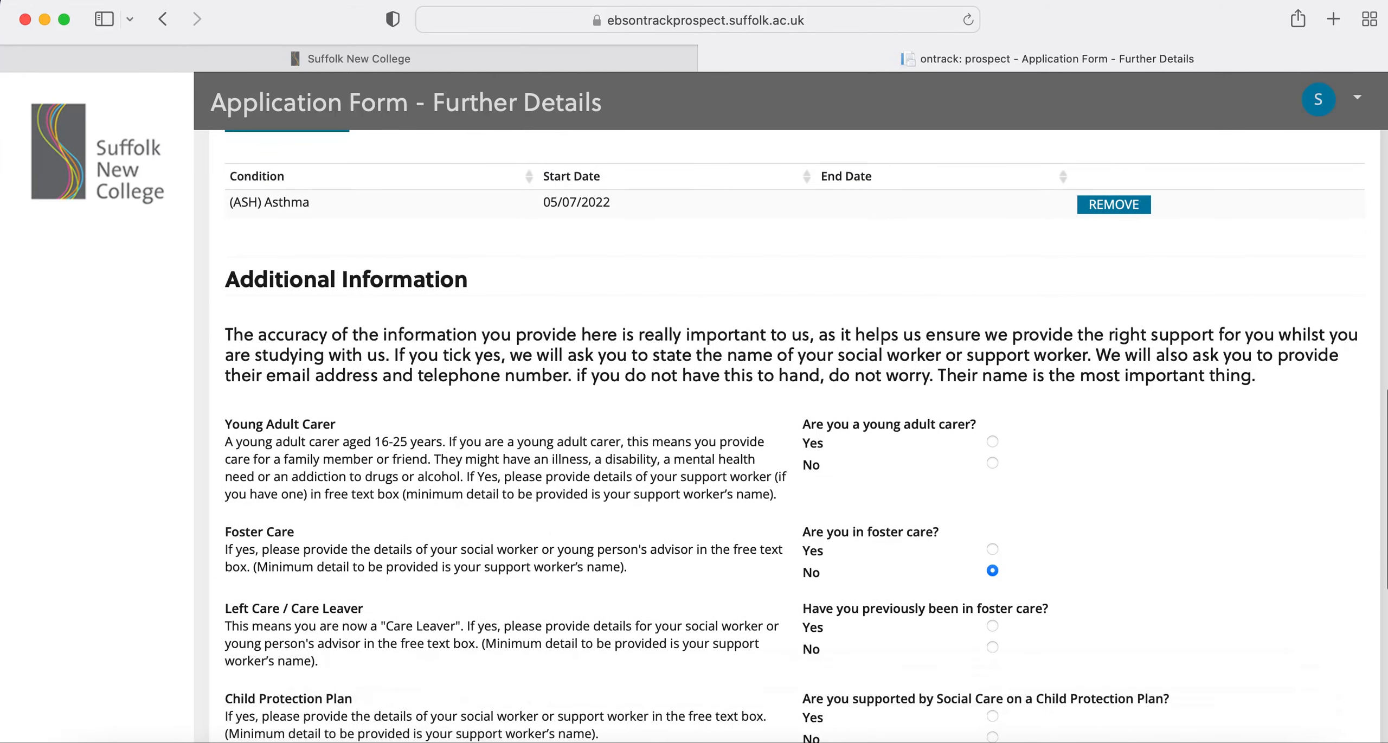
# Step: Answer No to the young carer, foster care, protection/need plan, CAF and supported accommodation questions
pyautogui.scroll(-2, 796, 434)
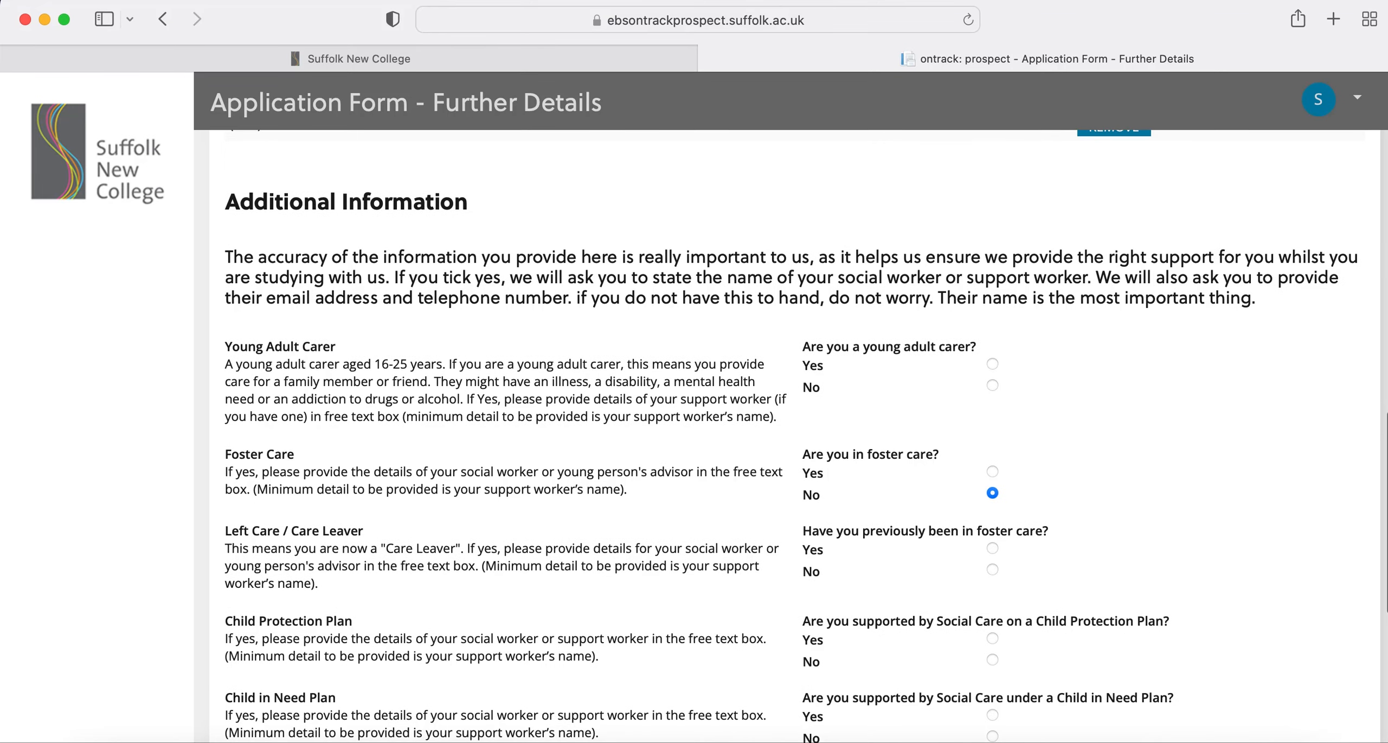
pyautogui.scroll(-1, 796, 434)
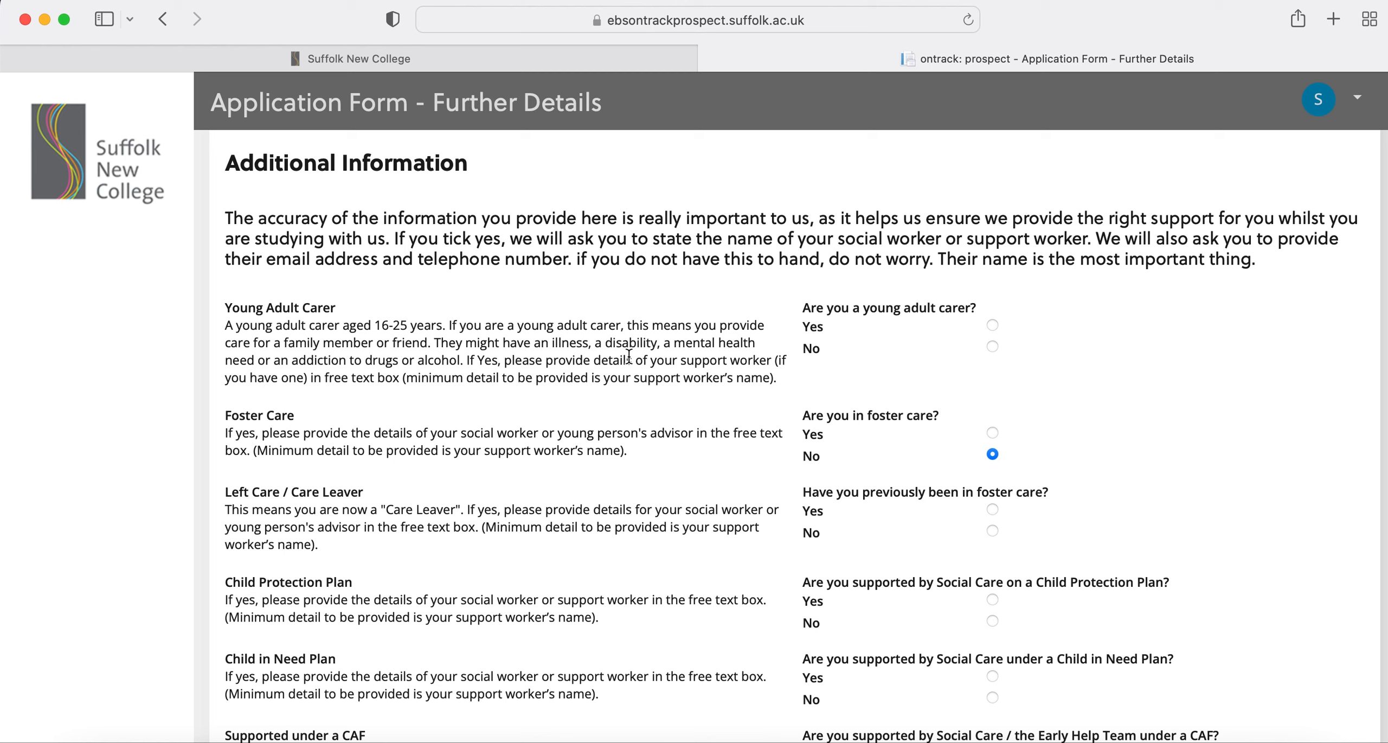
pyautogui.click(994, 345)
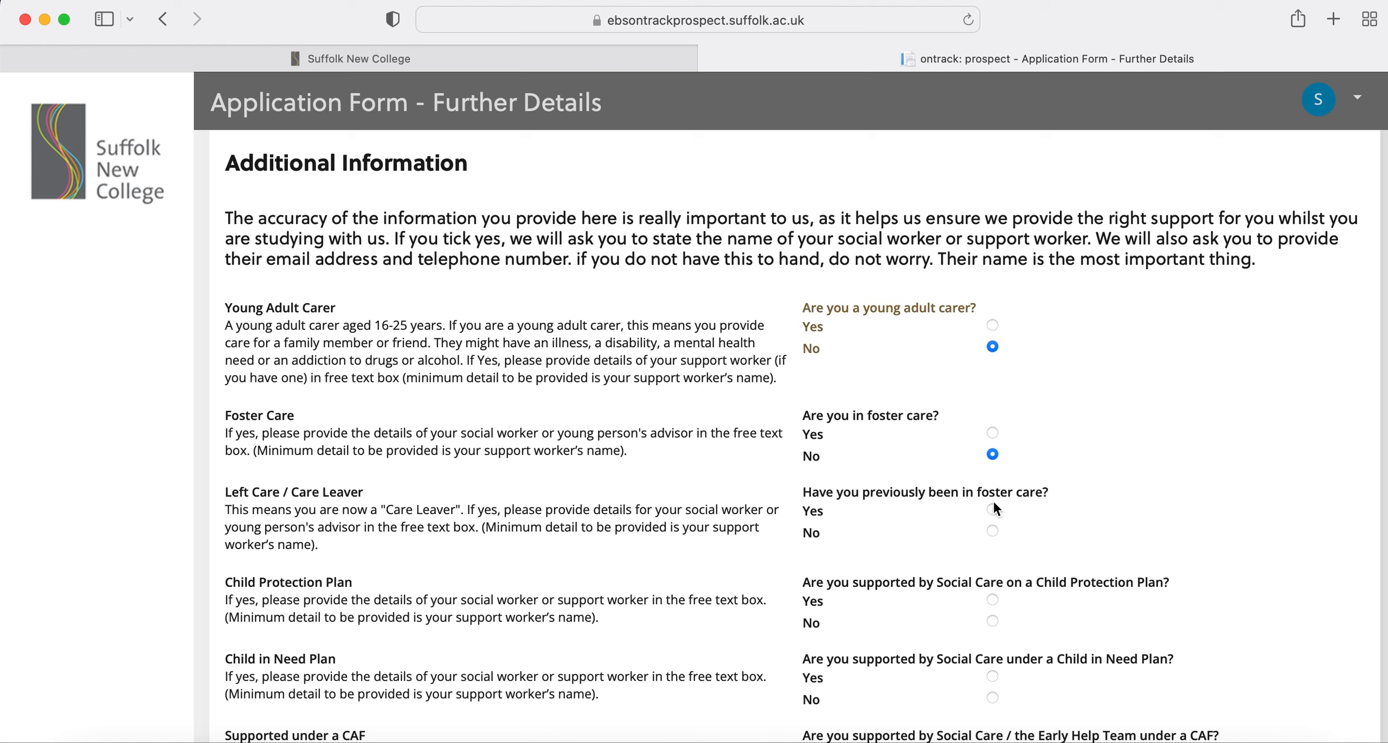
pyautogui.click(992, 531)
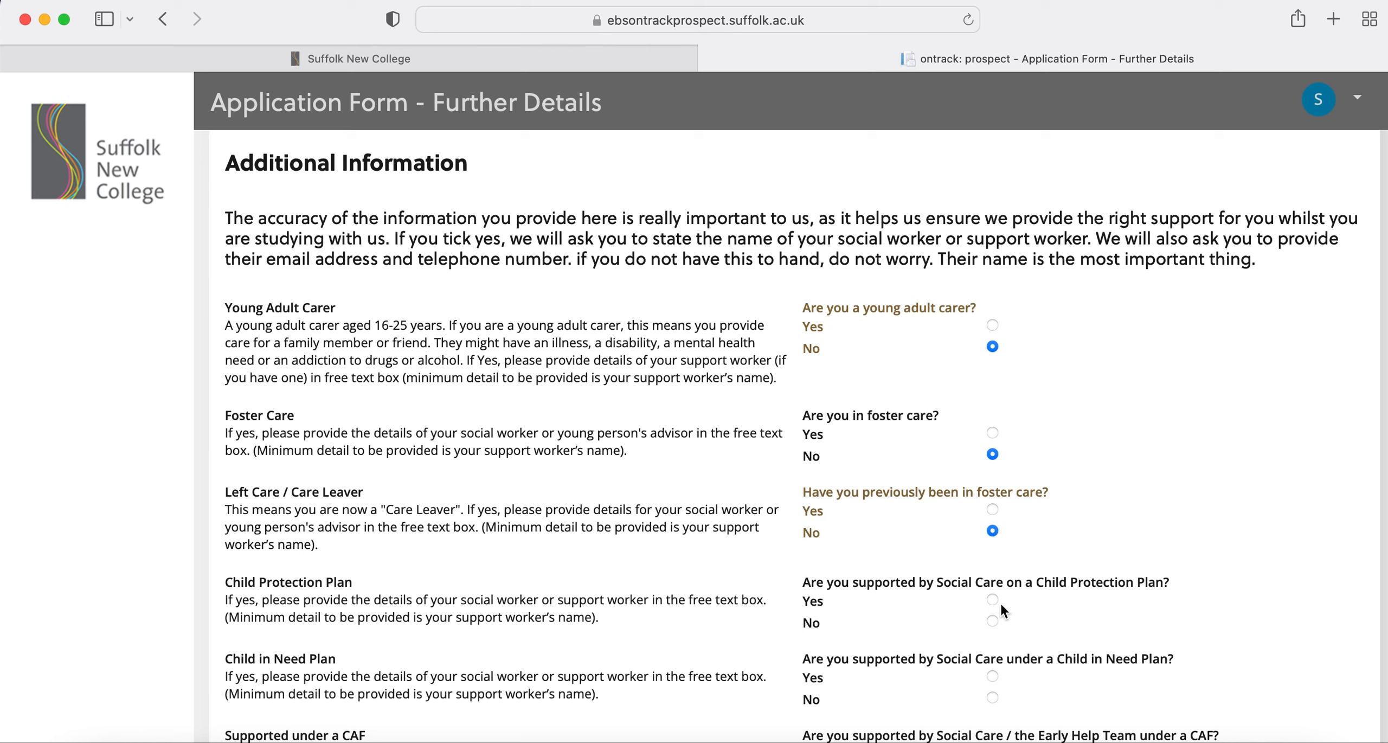
pyautogui.click(992, 623)
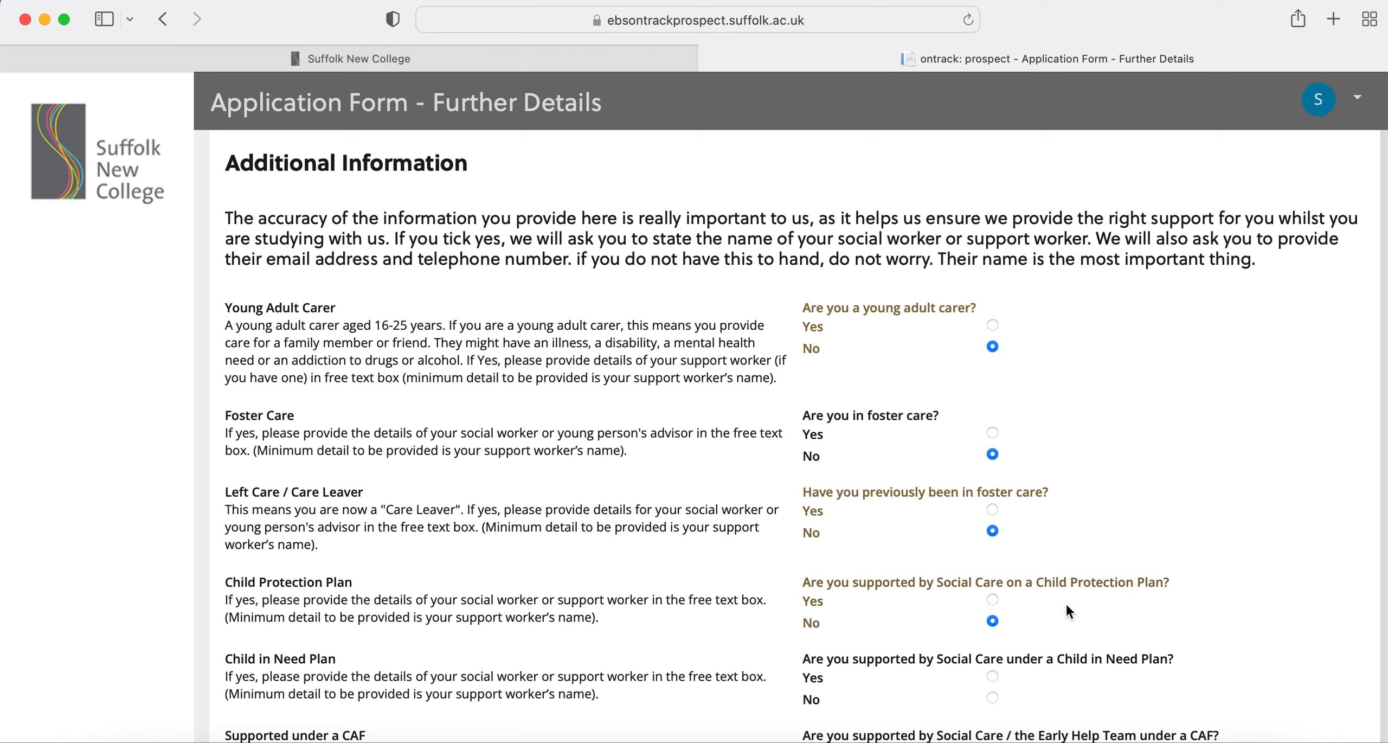
pyautogui.click(991, 697)
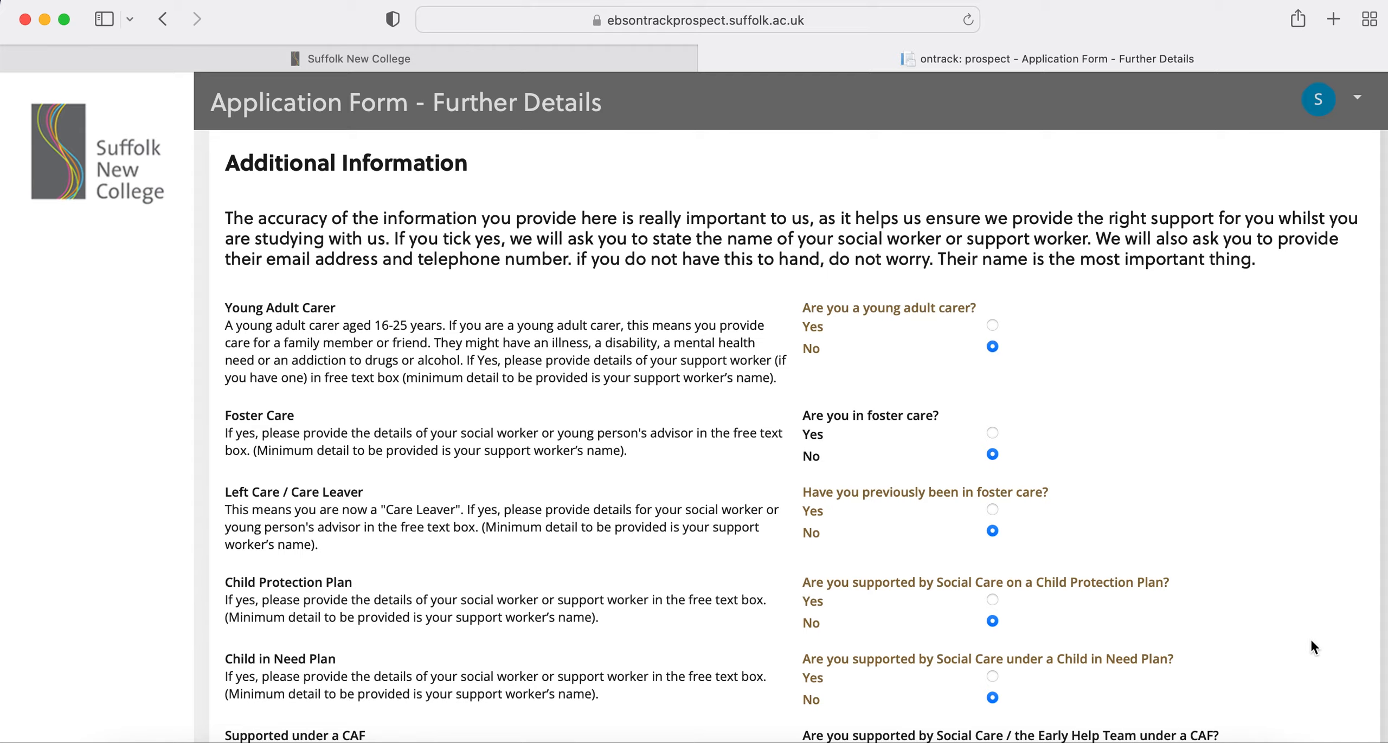
pyautogui.scroll(-6, 1311, 642)
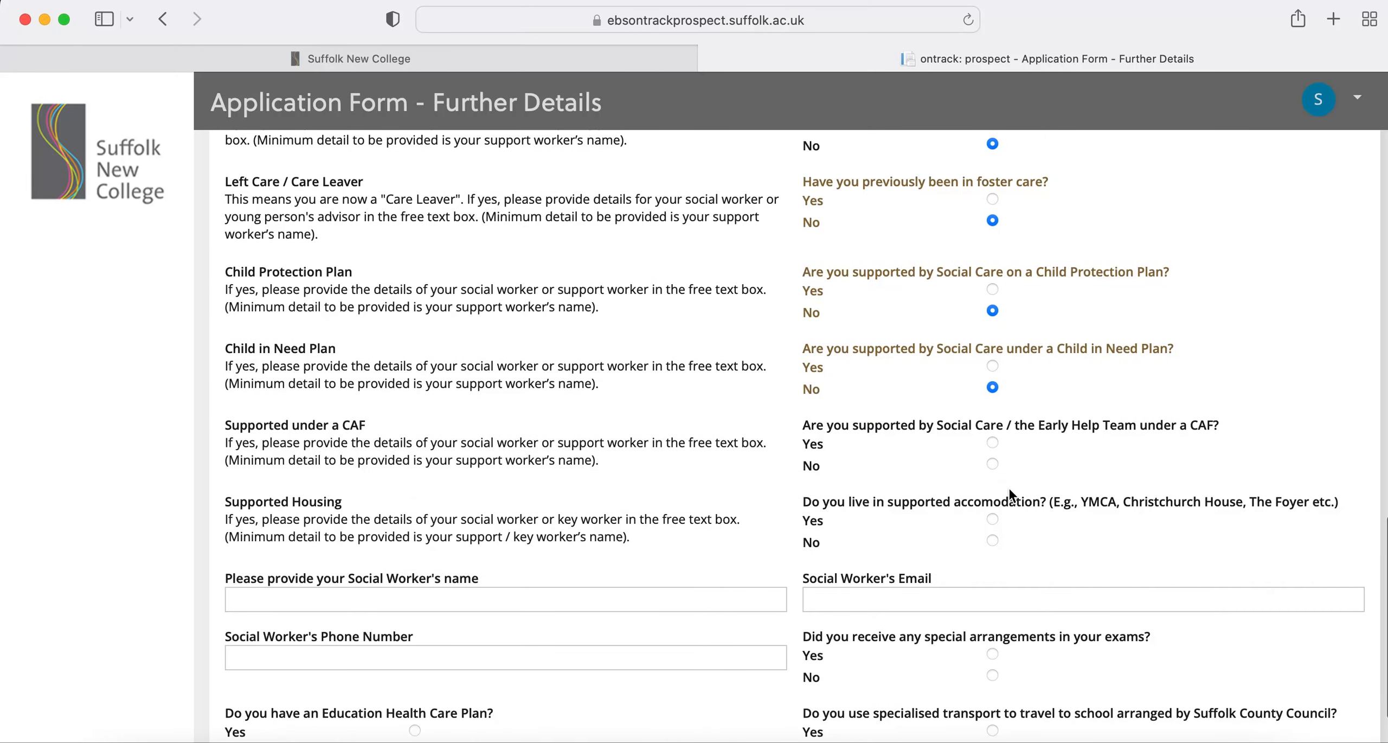
pyautogui.click(992, 464)
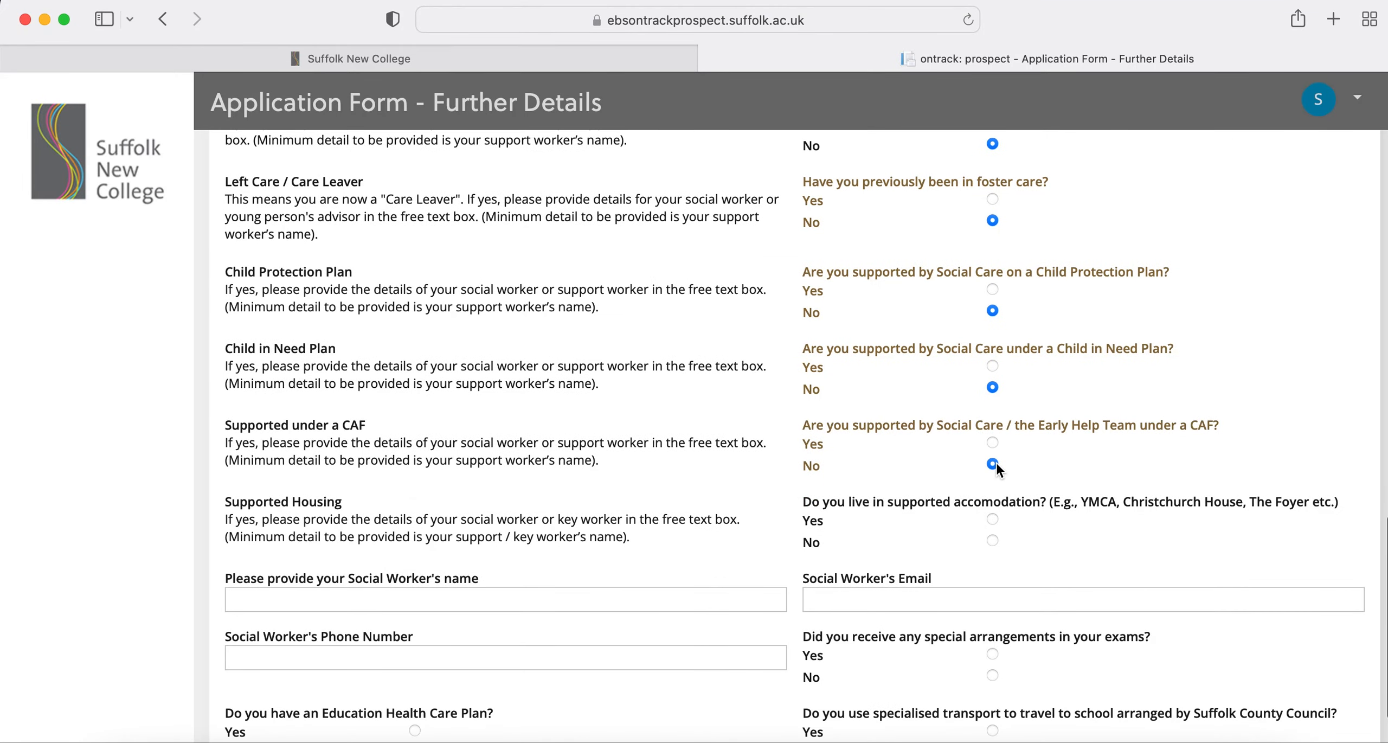
pyautogui.click(990, 541)
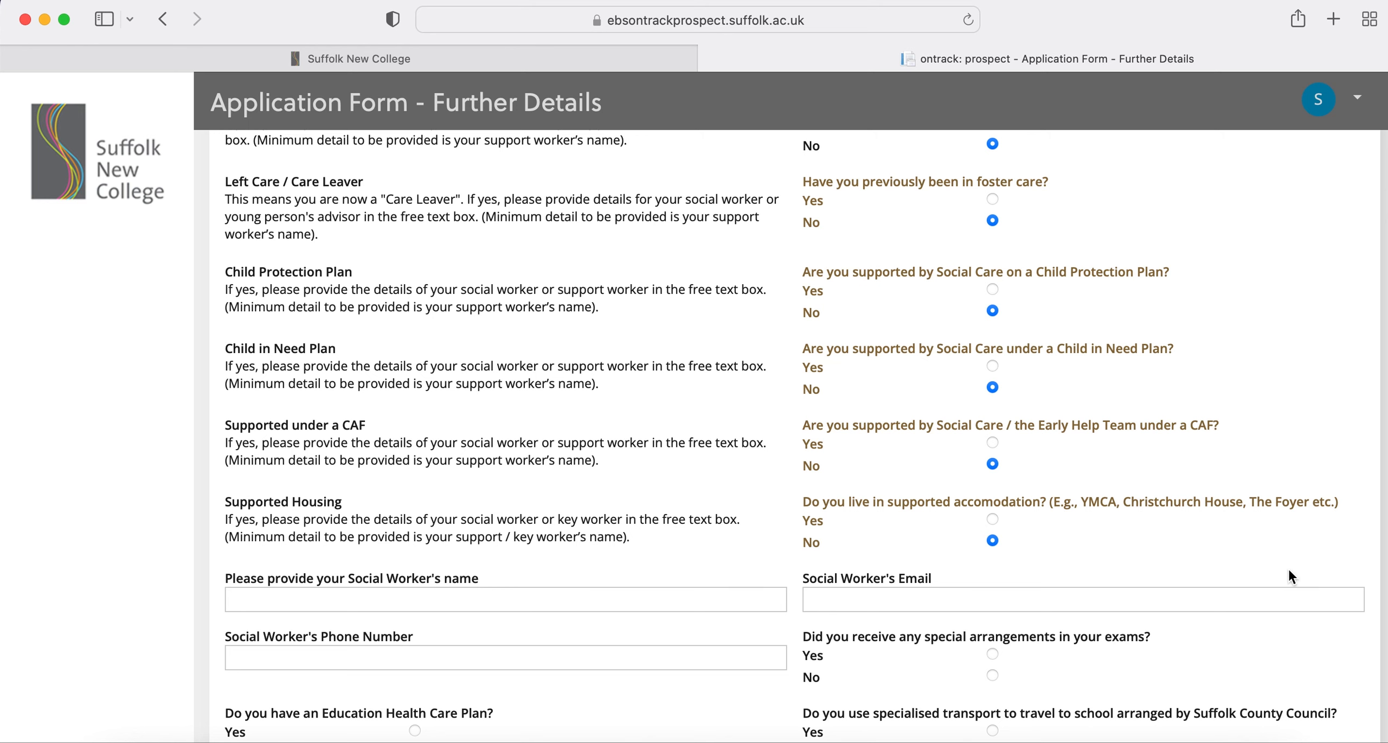
# Step: Answer No to exam arrangements, EHCP and school transport, then continue to Qualifications
pyautogui.scroll(-3, 1288, 567)
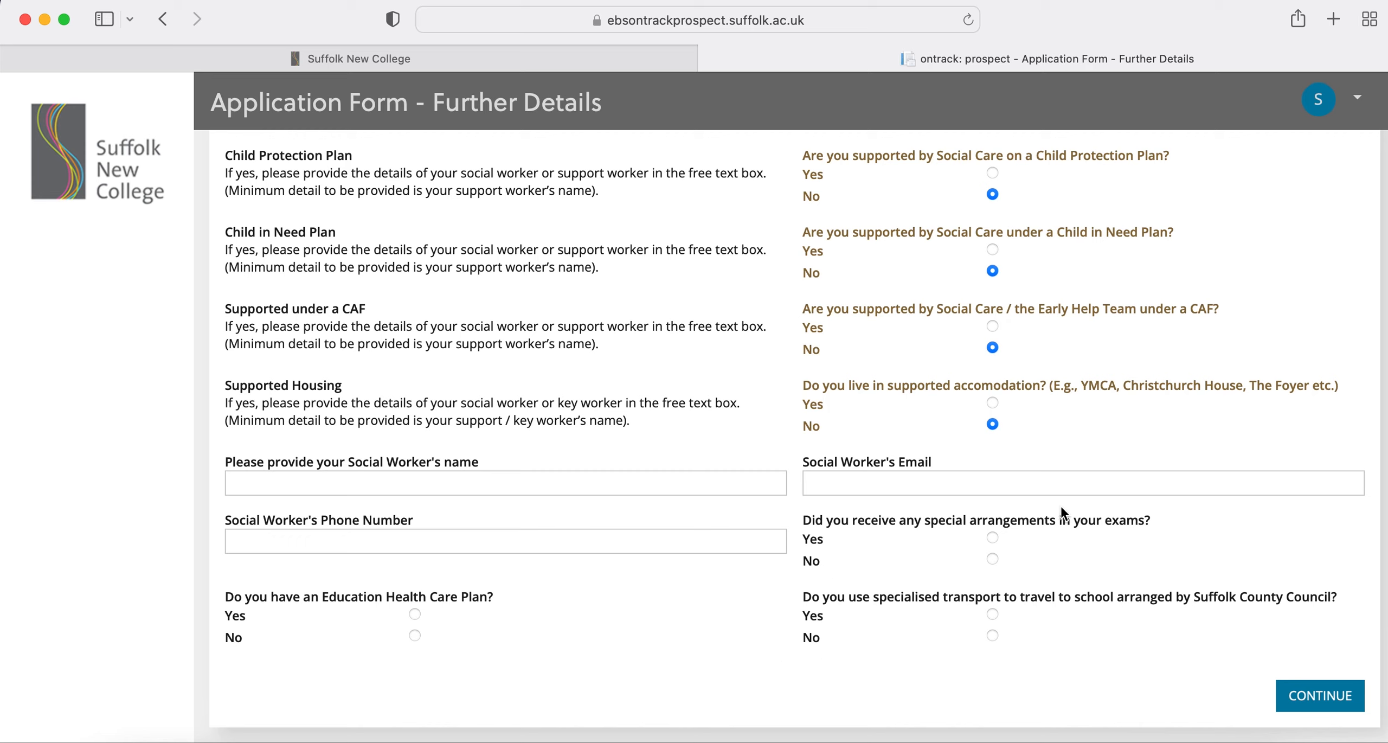
pyautogui.click(991, 557)
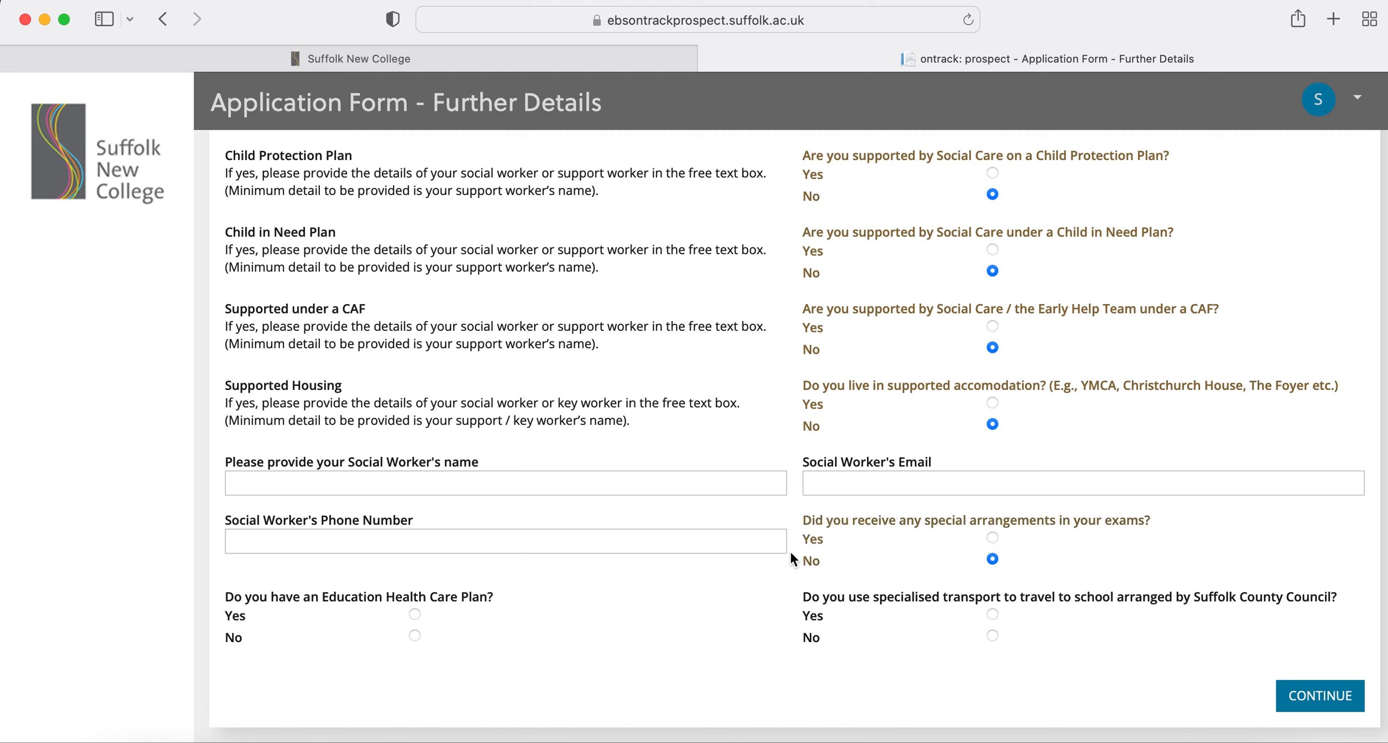
pyautogui.click(414, 635)
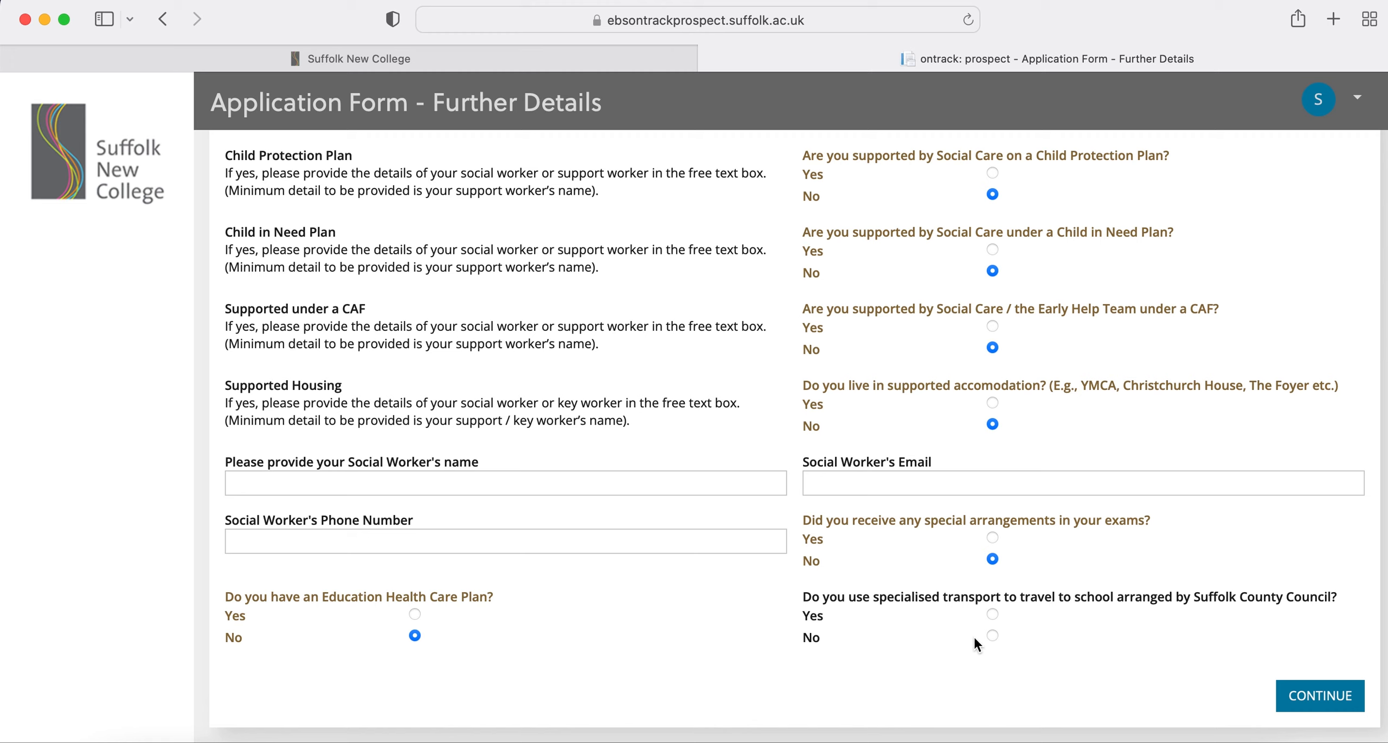
pyautogui.click(992, 635)
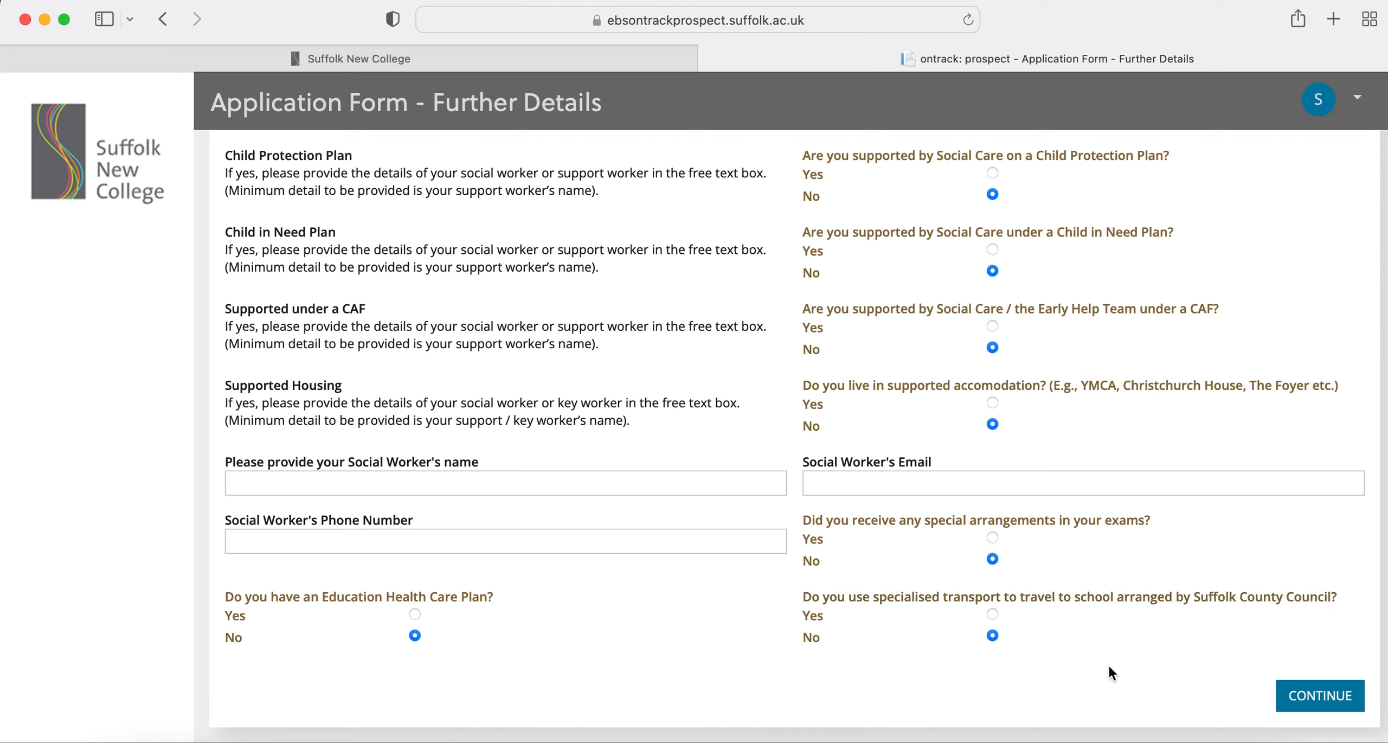
pyautogui.click(1325, 698)
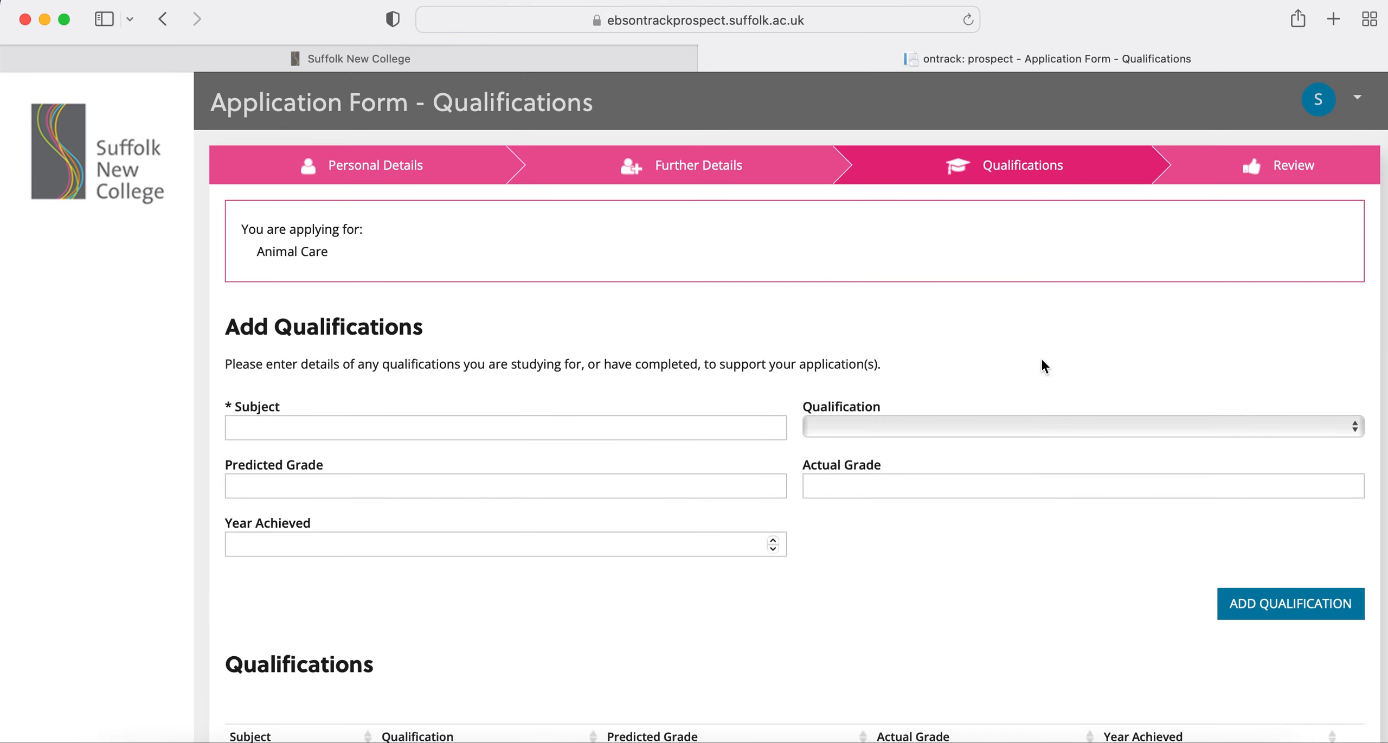
# Step: Enter a Maths GCSE qualification with predicted grade 3 and year 2022
pyautogui.scroll(-2, 1041, 360)
pyautogui.scroll(2, 1041, 360)
pyautogui.scroll(-3, 1056, 276)
pyautogui.click(325, 350)
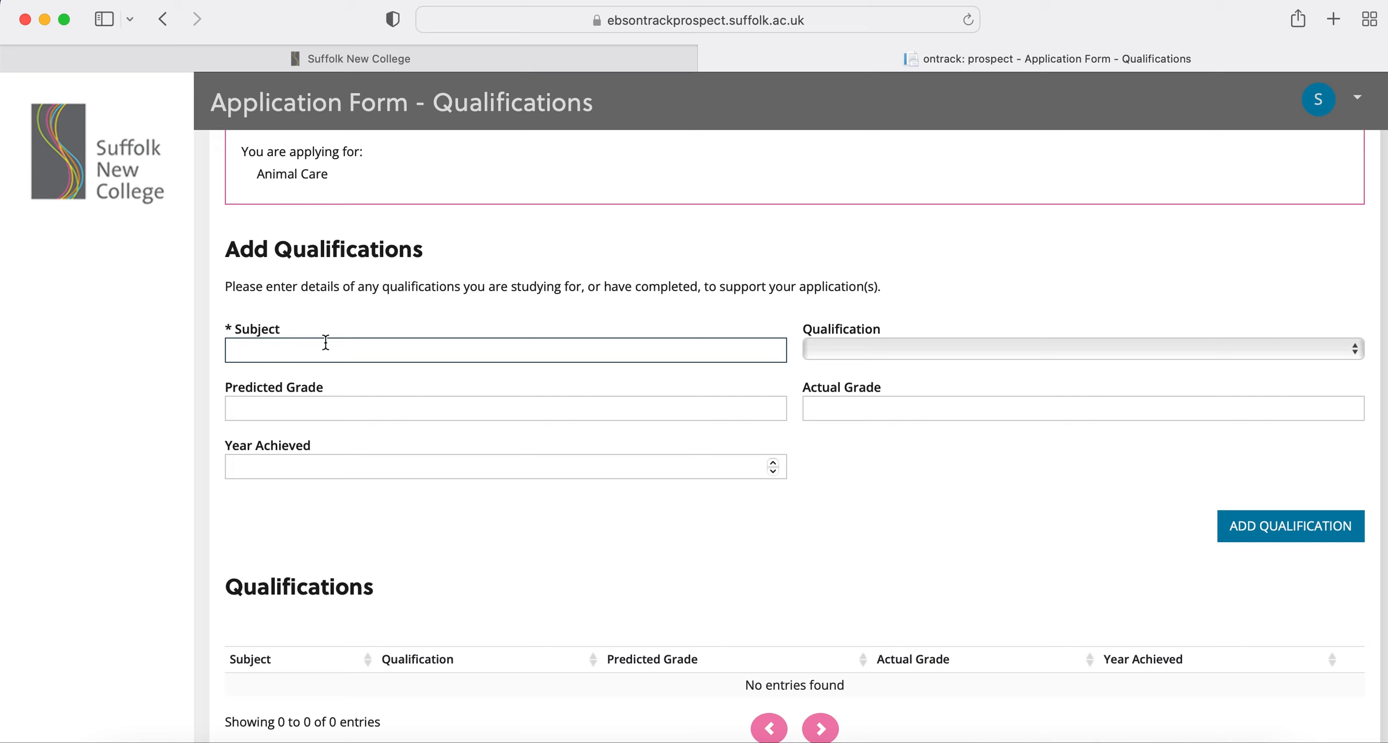
pyautogui.write('Maths')
pyautogui.click(844, 354)
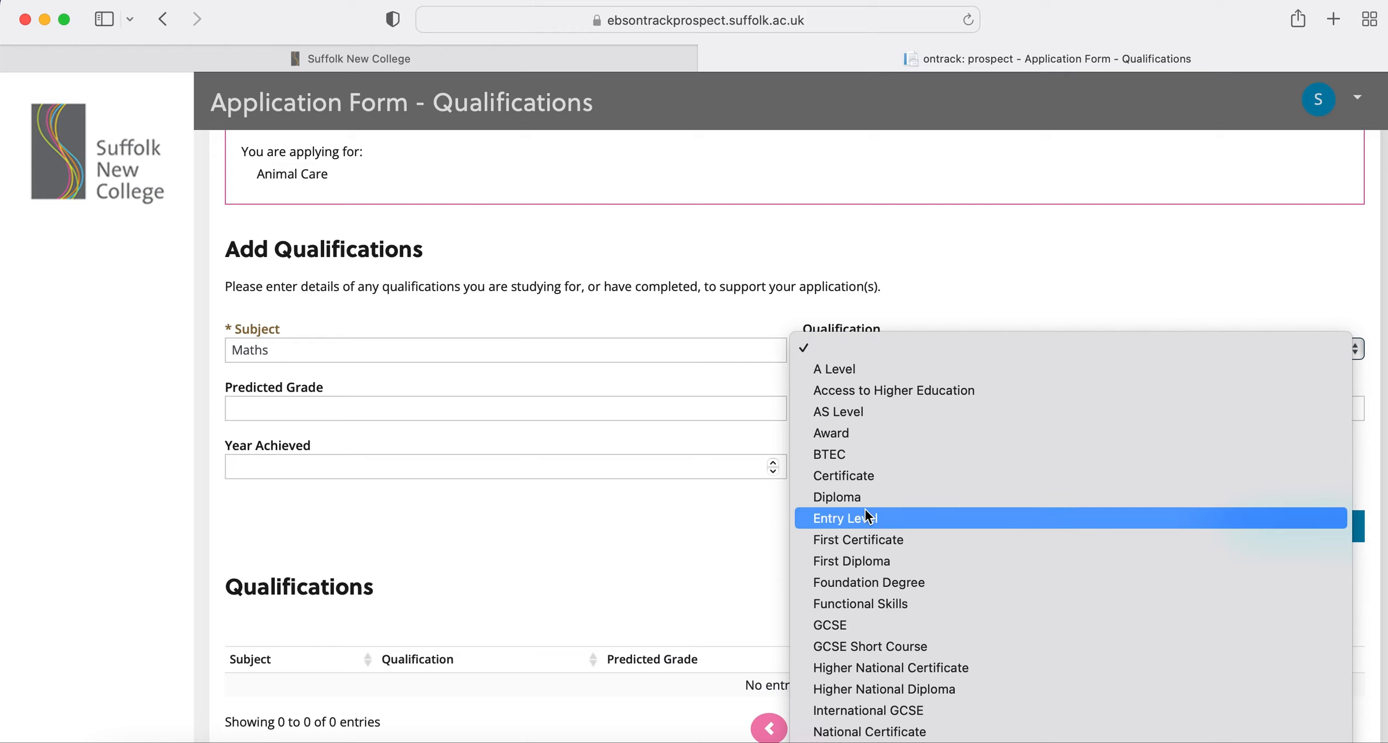
pyautogui.click(854, 624)
pyautogui.click(568, 403)
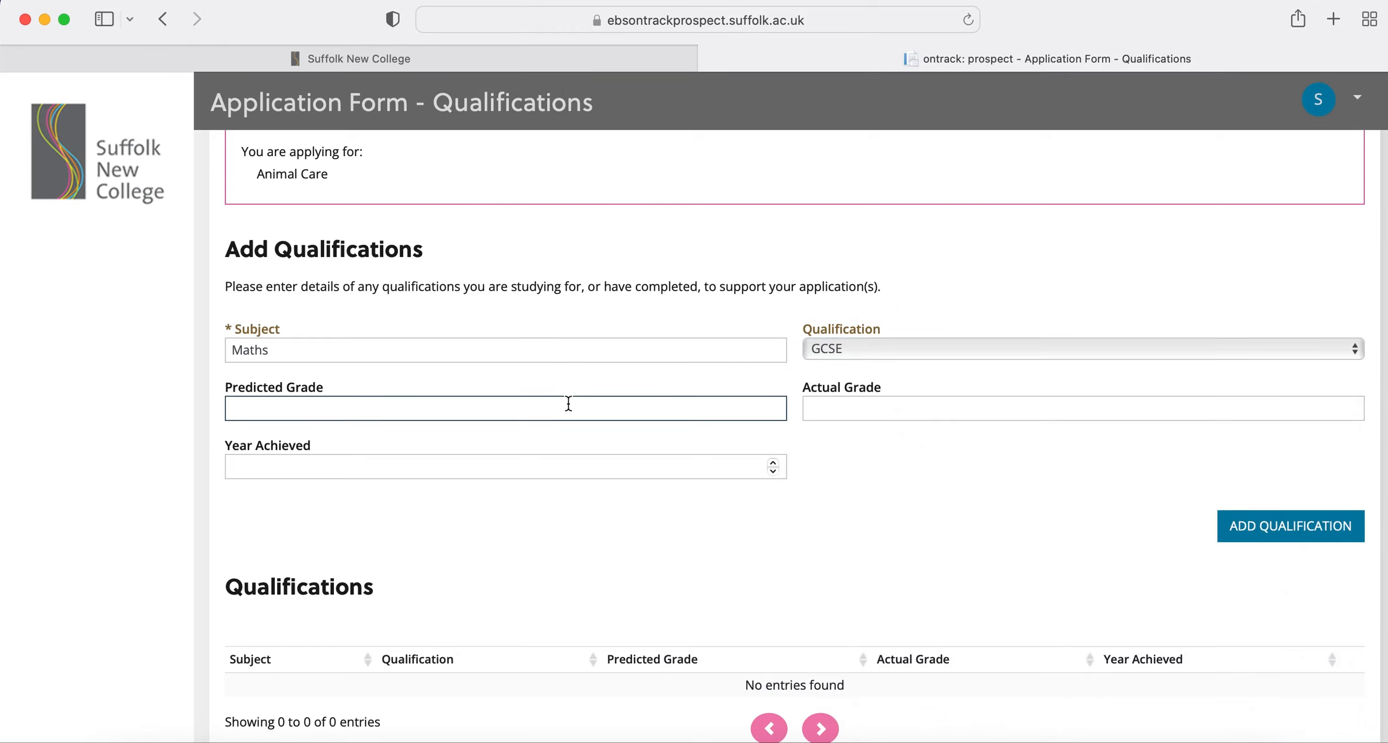
pyautogui.write('3')
pyautogui.click(642, 463)
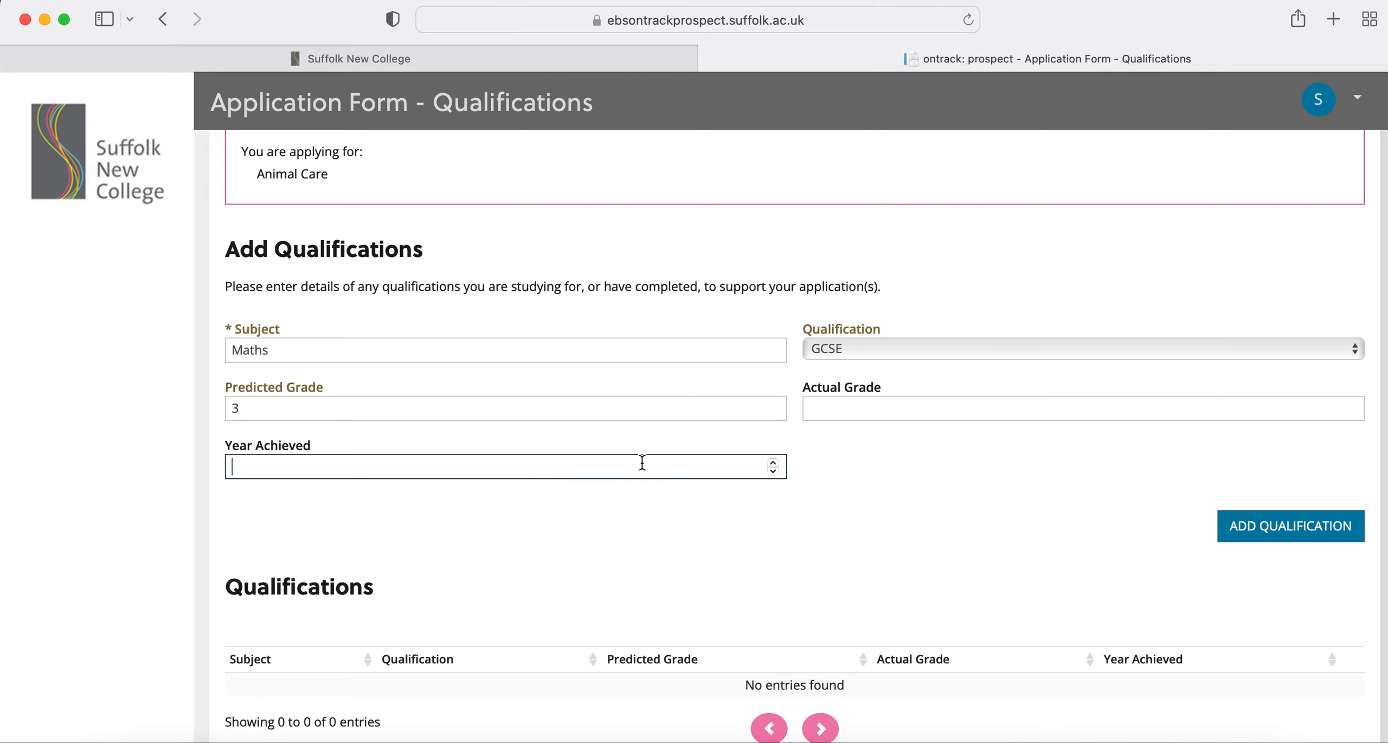
pyautogui.write('2022')
# Step: Save the Maths GCSE qualification and dismiss the success message
pyautogui.click(1250, 526)
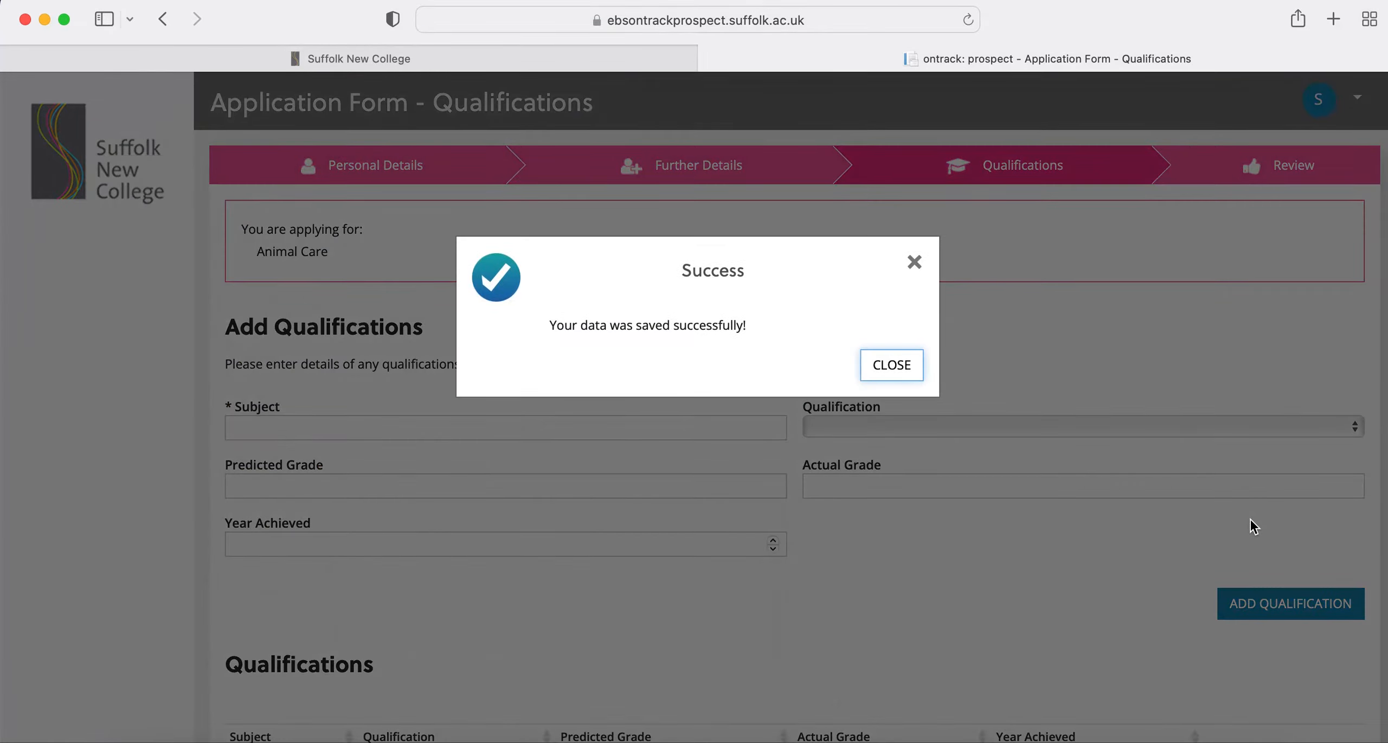
pyautogui.click(890, 364)
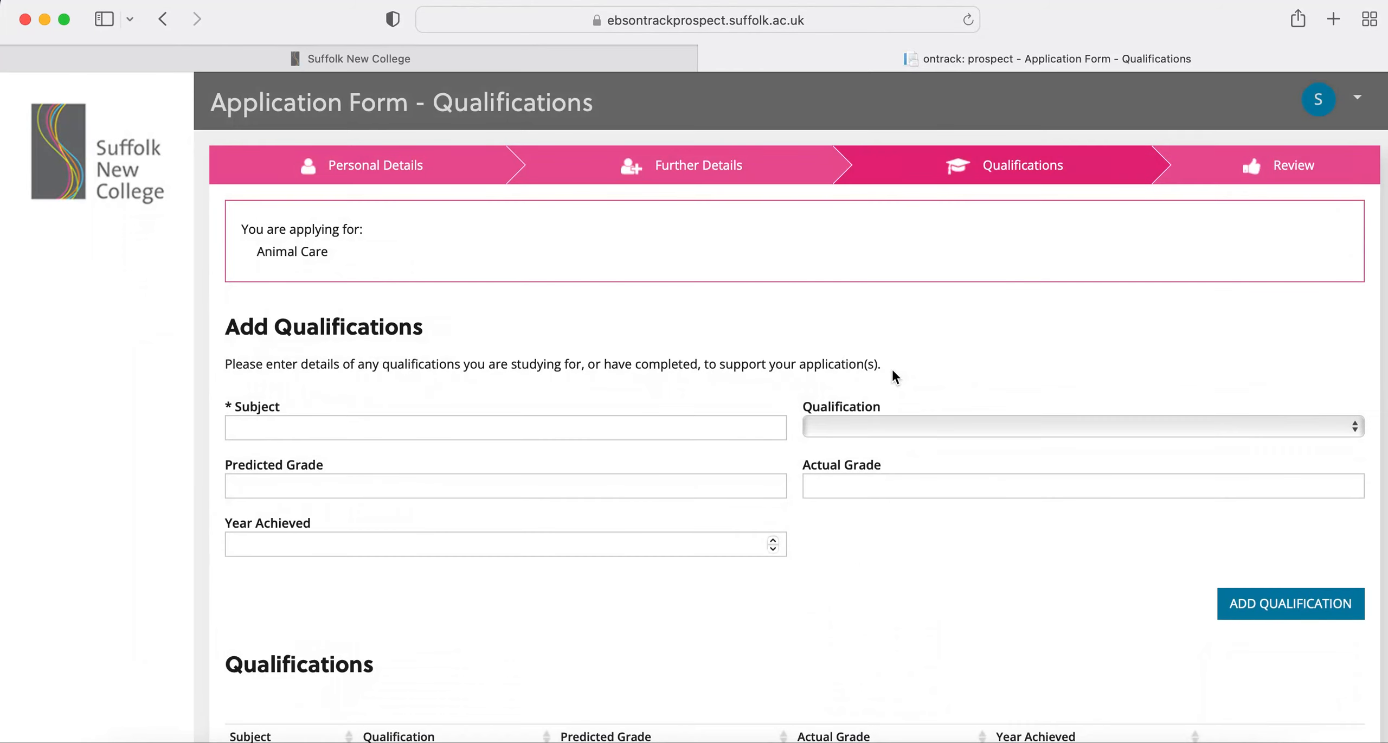
pyautogui.scroll(-3, 894, 377)
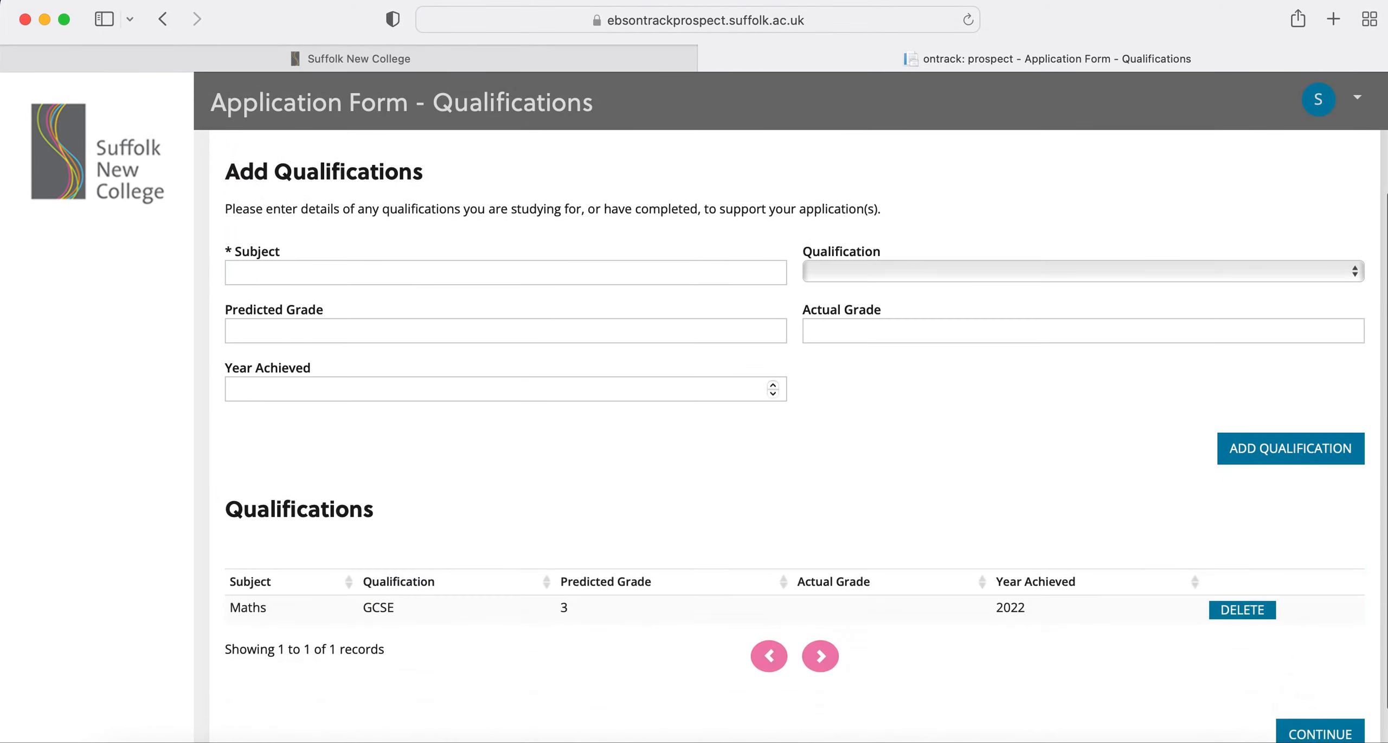
pyautogui.scroll(1, 806, 434)
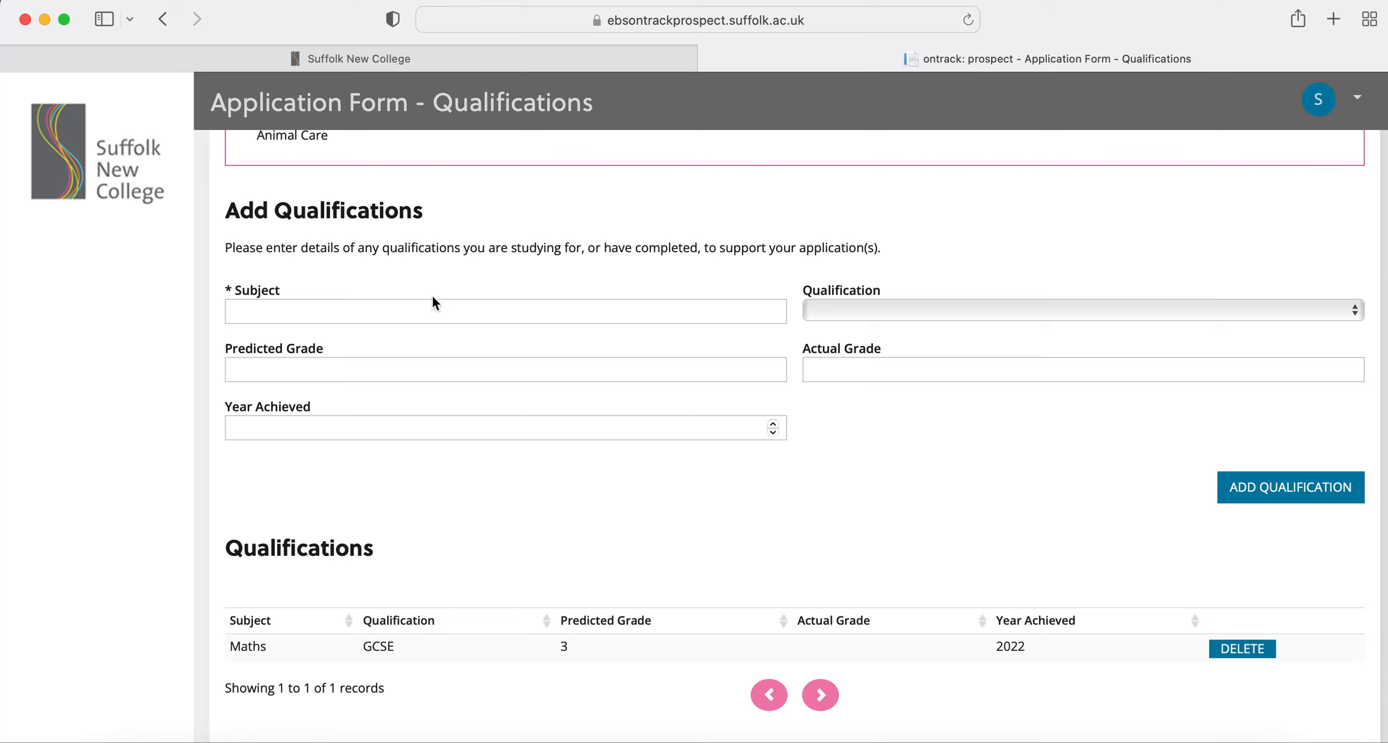
# Step: Enter an English Language A Level qualification with actual grade C and year 2021
pyautogui.click(468, 316)
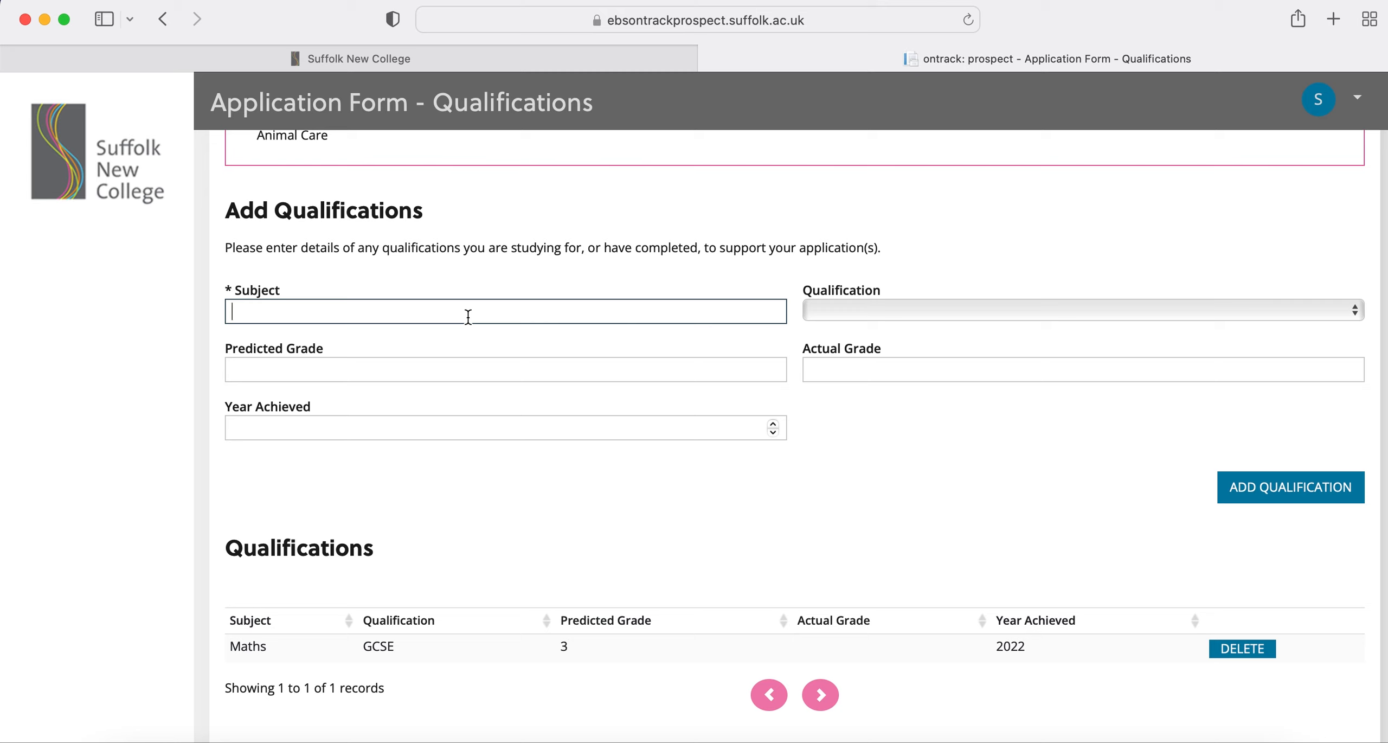
pyautogui.write('English Language')
pyautogui.click(1001, 307)
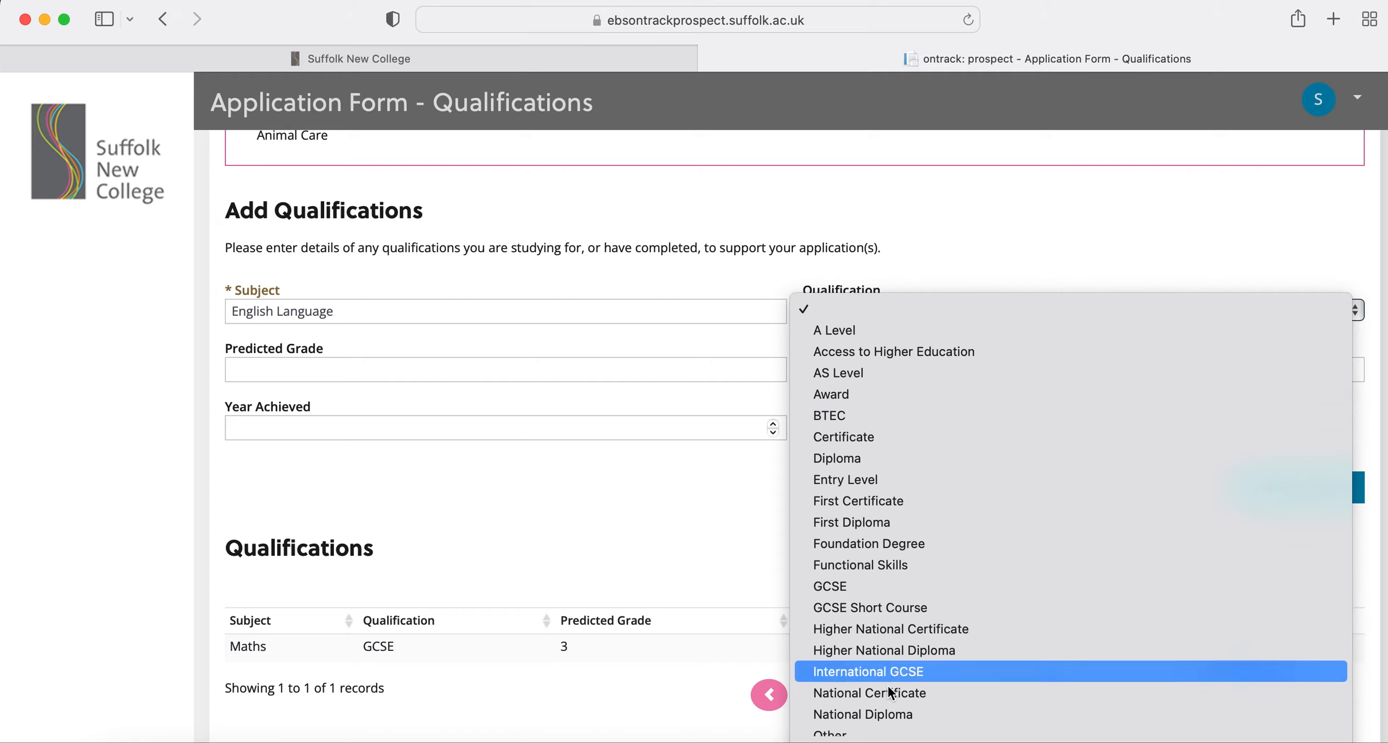
pyautogui.click(889, 338)
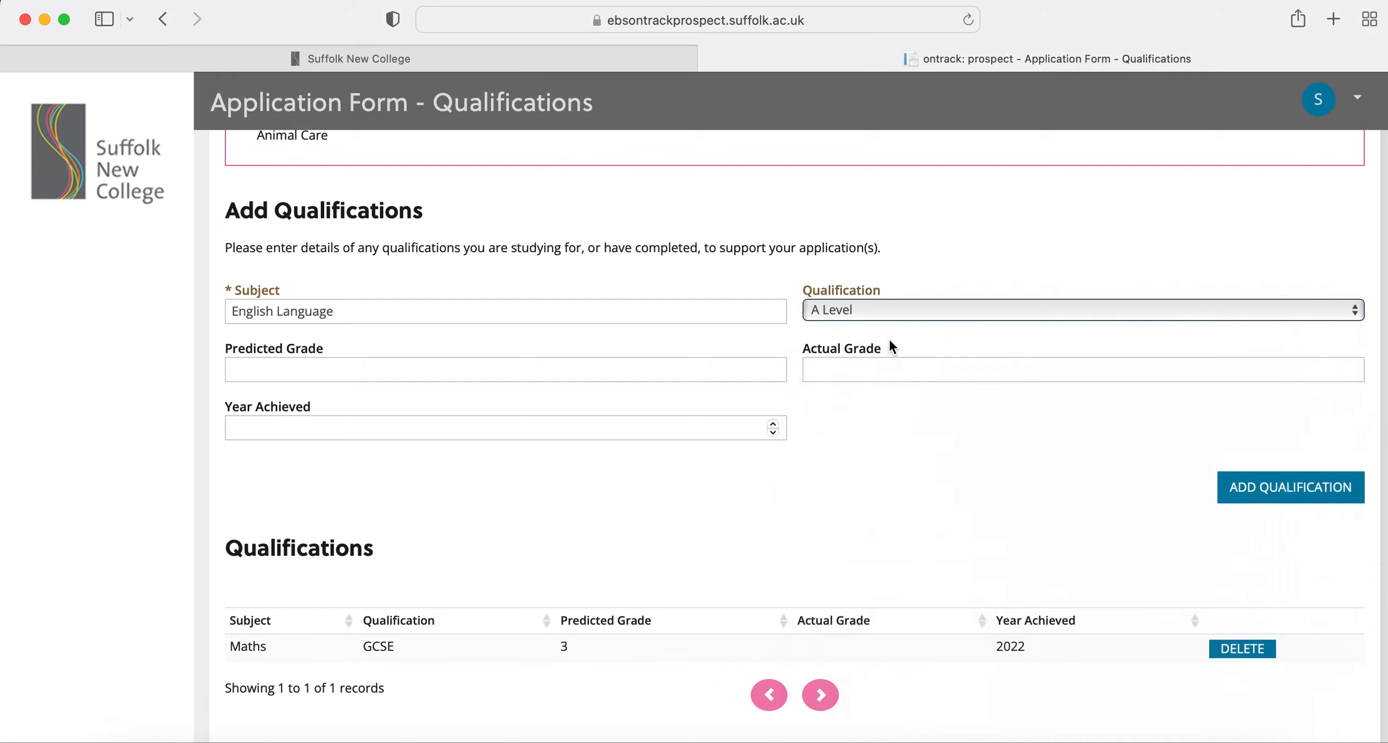
pyautogui.click(720, 370)
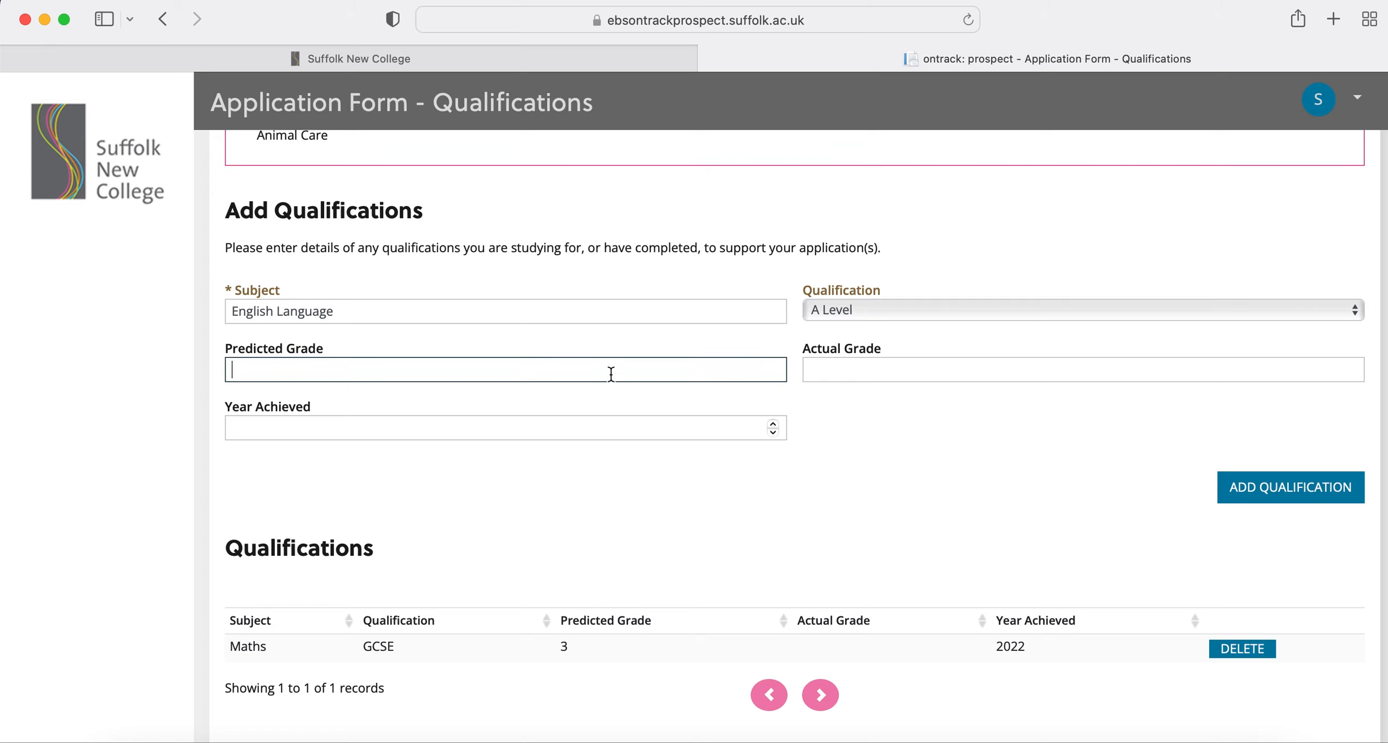
pyautogui.click(870, 376)
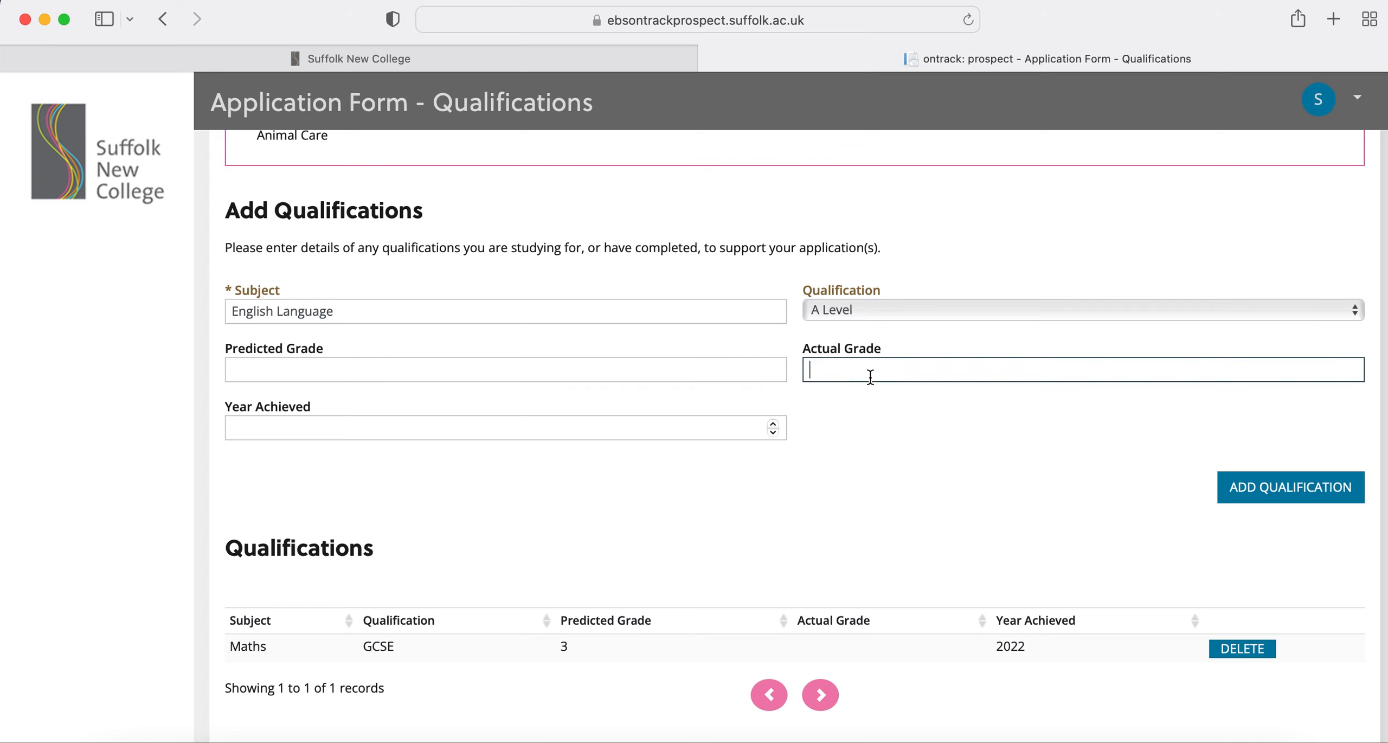
pyautogui.write('C')
pyautogui.click(624, 431)
pyautogui.write('2021')
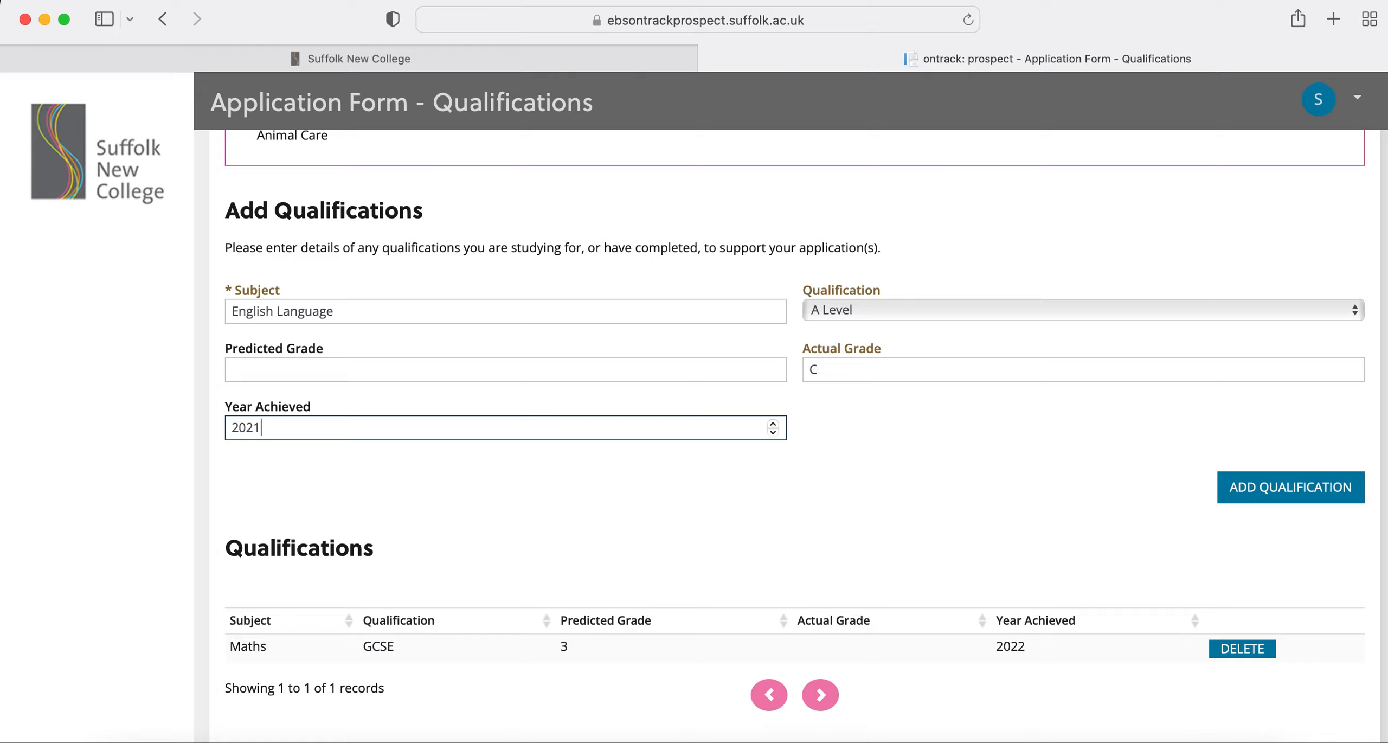
# Step: Save the English Language A Level and check the table now lists two qualifications
pyautogui.click(1283, 487)
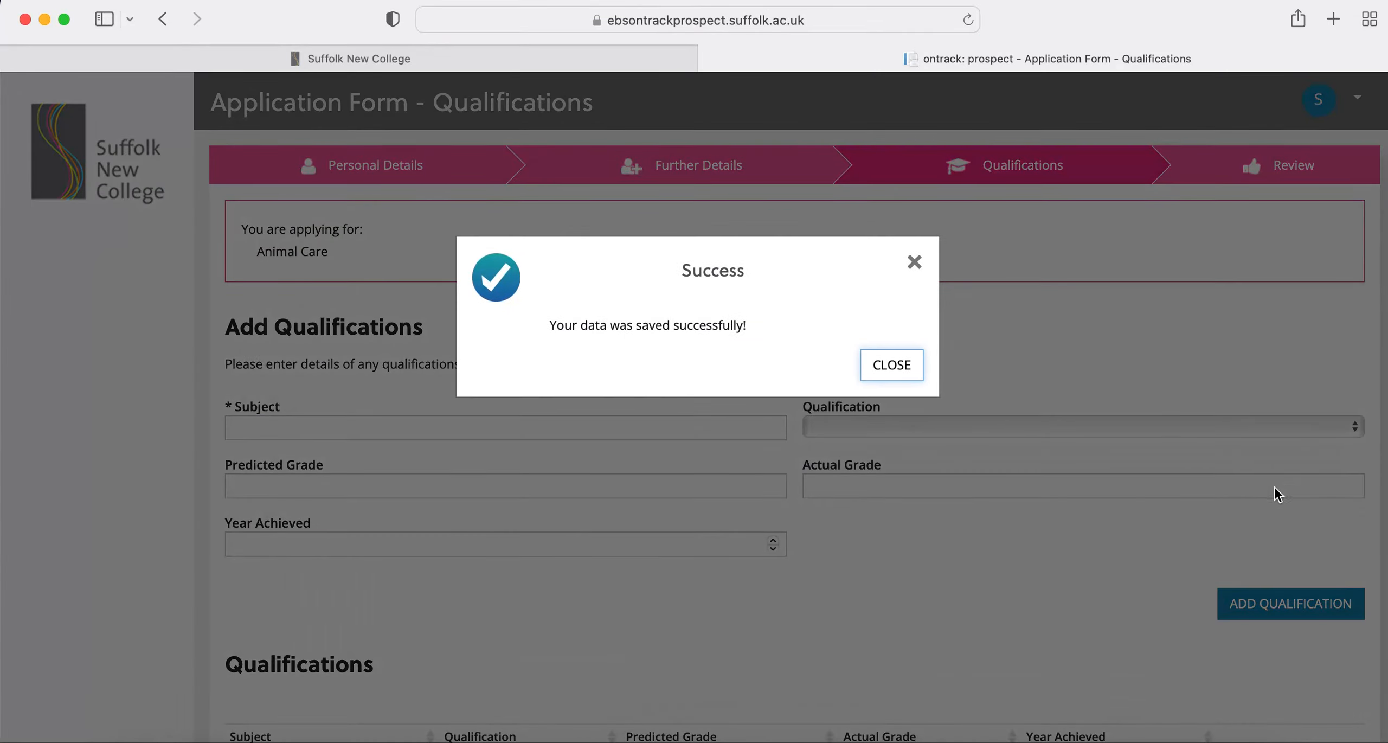
pyautogui.click(902, 370)
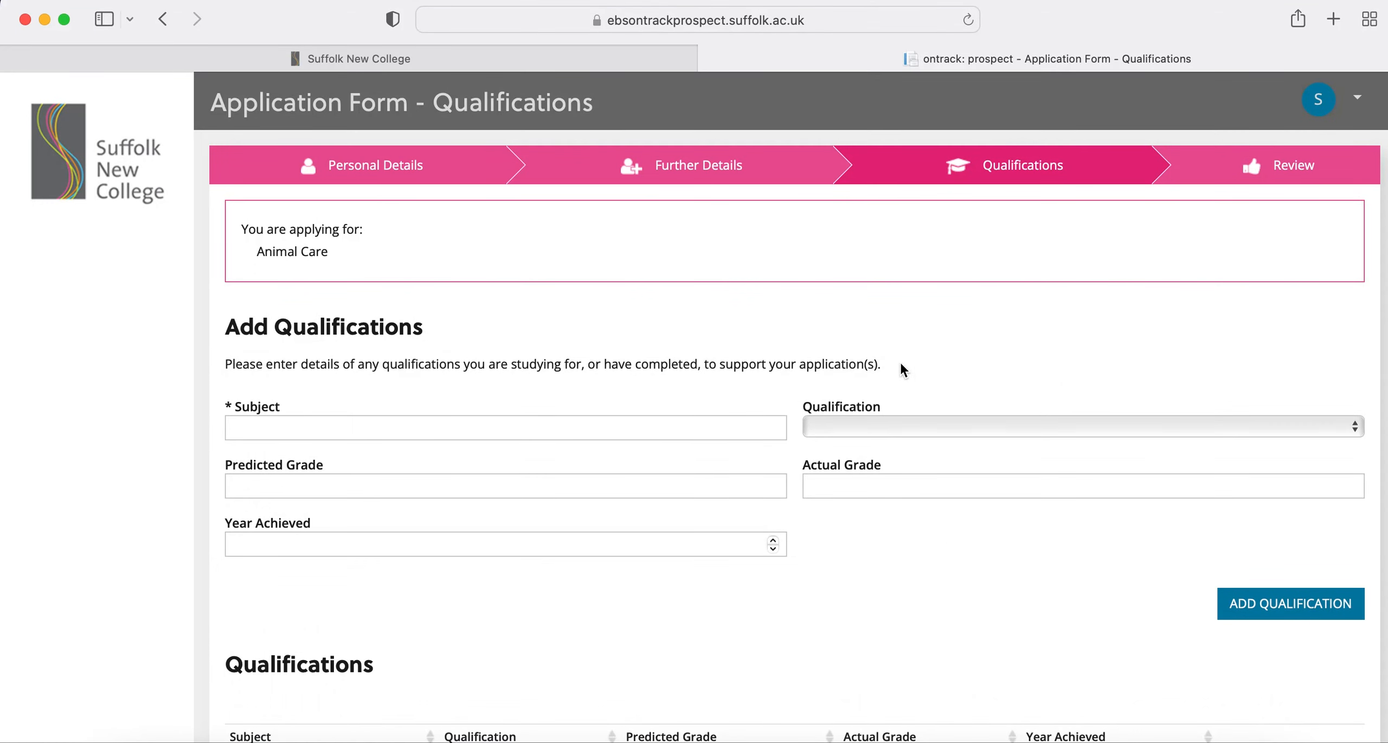
pyautogui.scroll(-5, 893, 557)
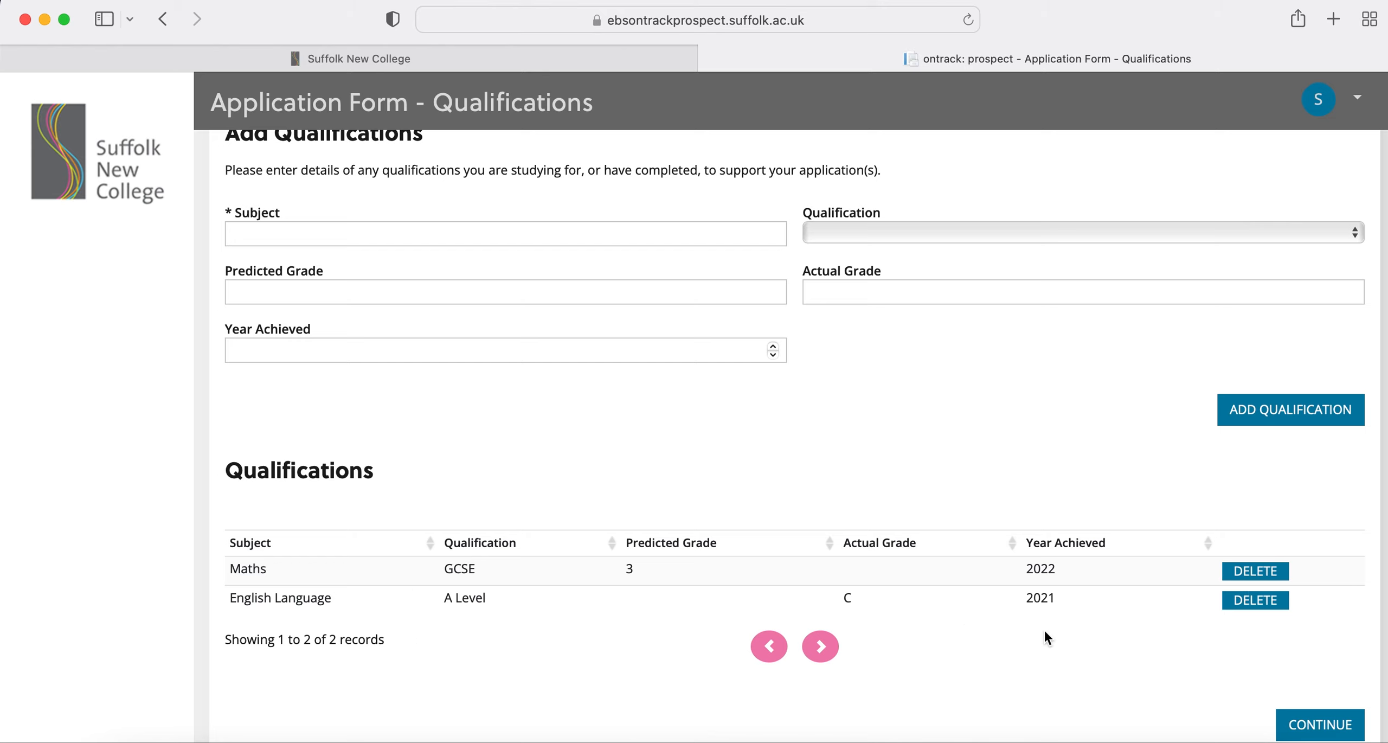
pyautogui.scroll(-2, 1012, 348)
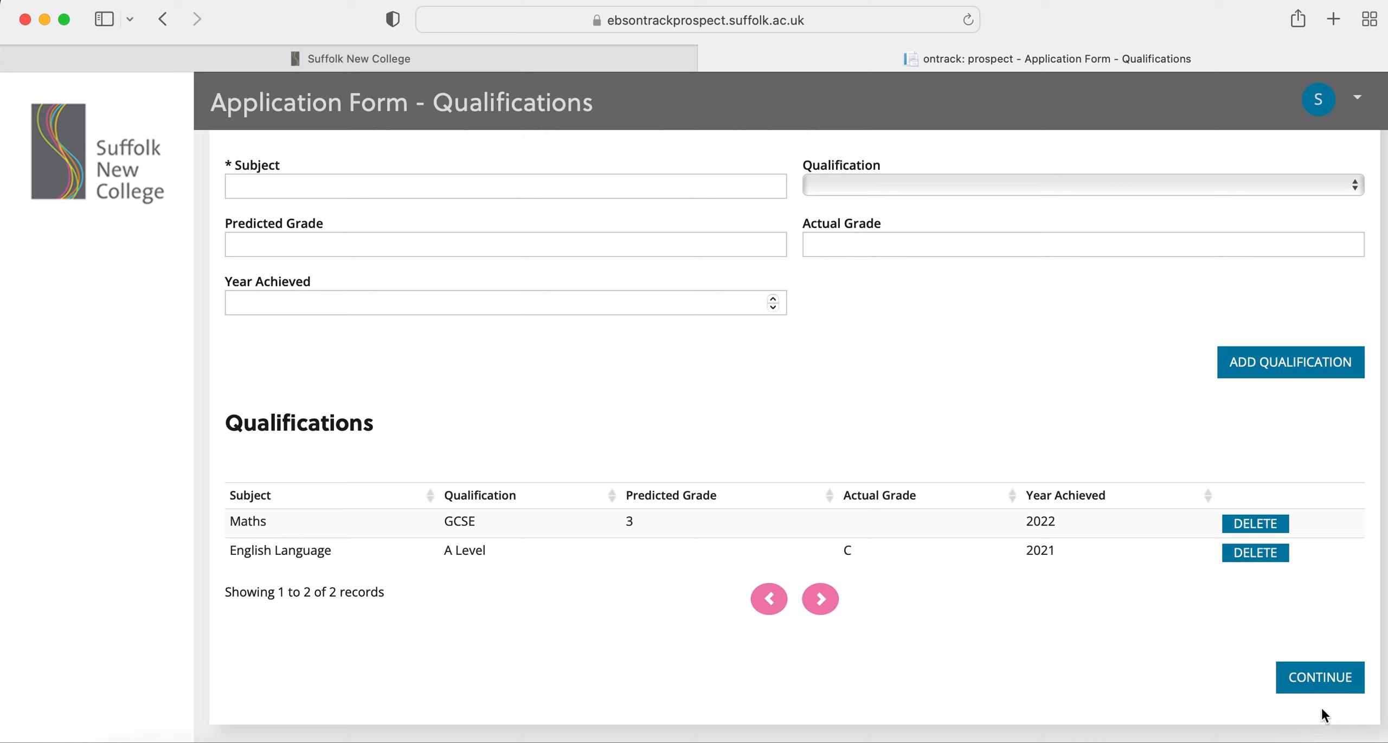
# Step: Continue to the Review and Submit page and scroll through every section down to Qualifications
pyautogui.click(1340, 684)
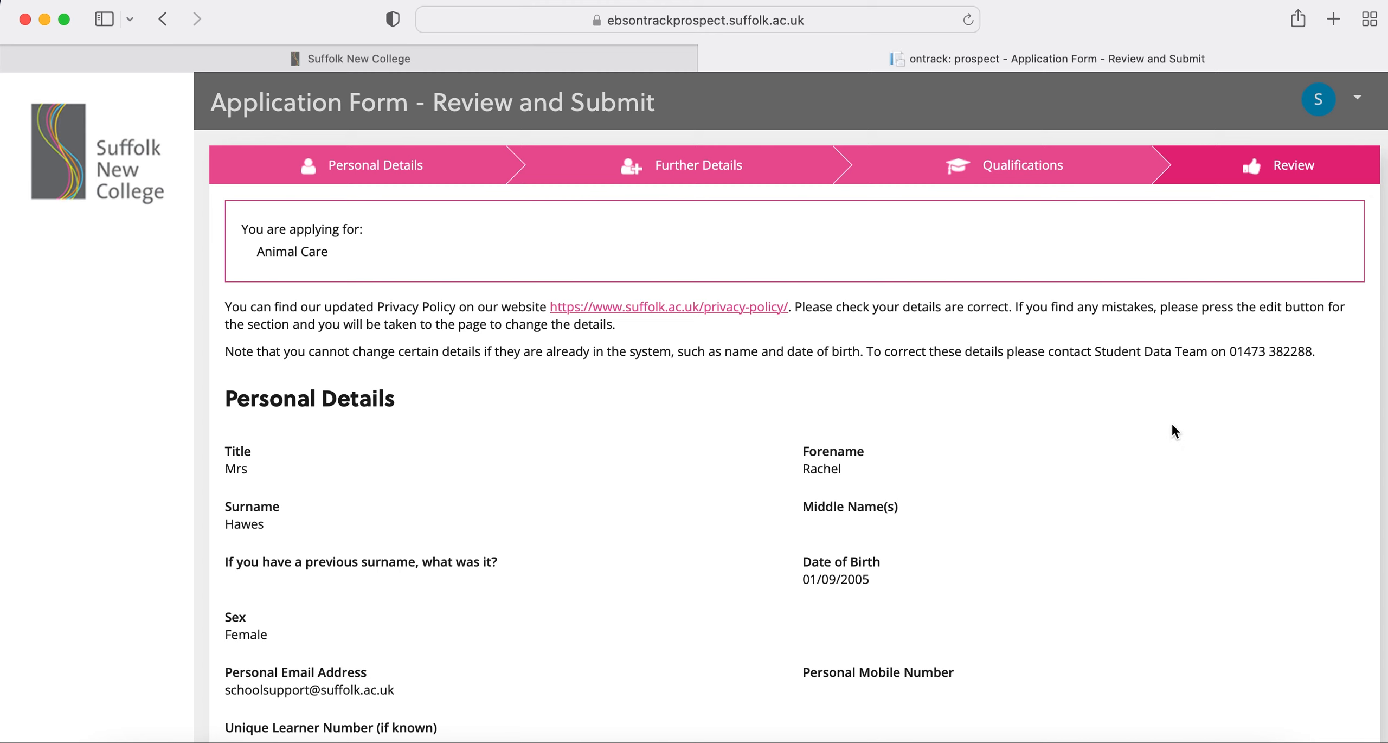
pyautogui.press('Down')
pyautogui.press('Down')
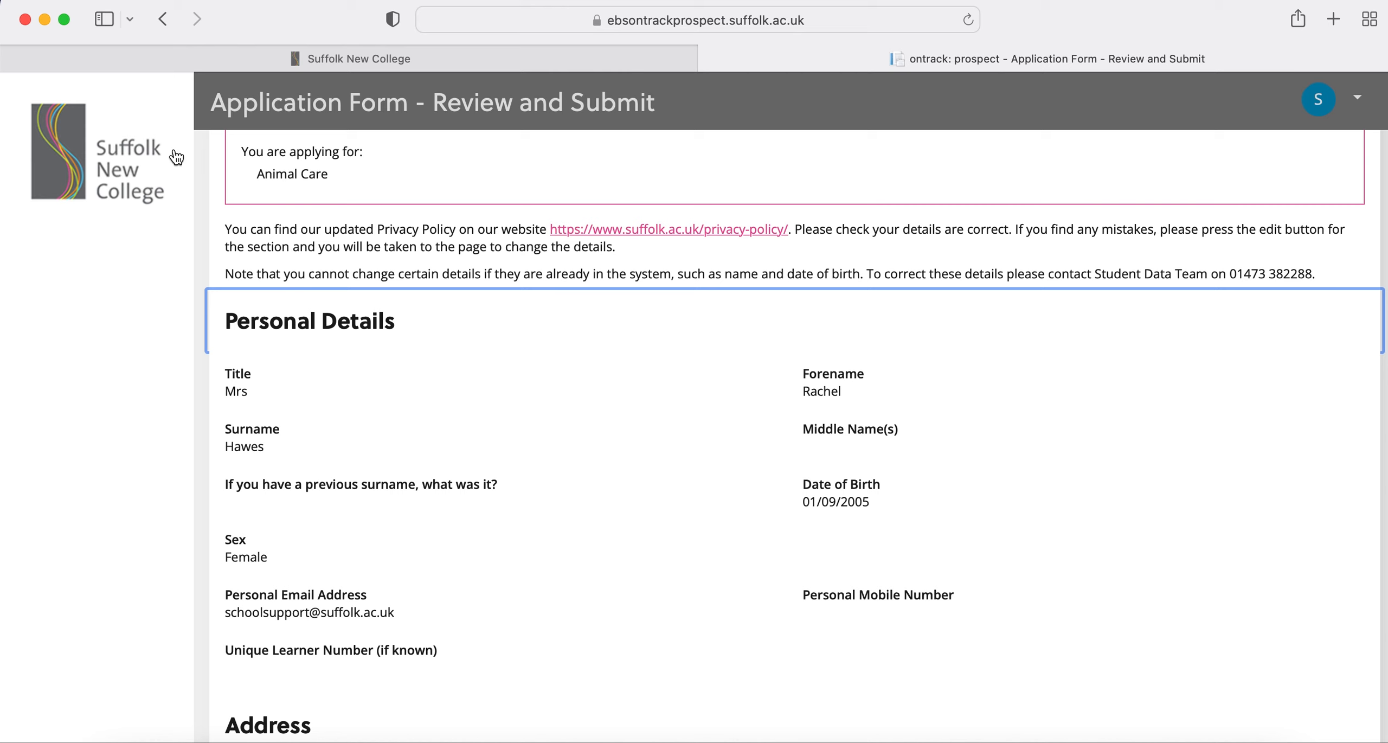
pyautogui.scroll(-2, 177, 157)
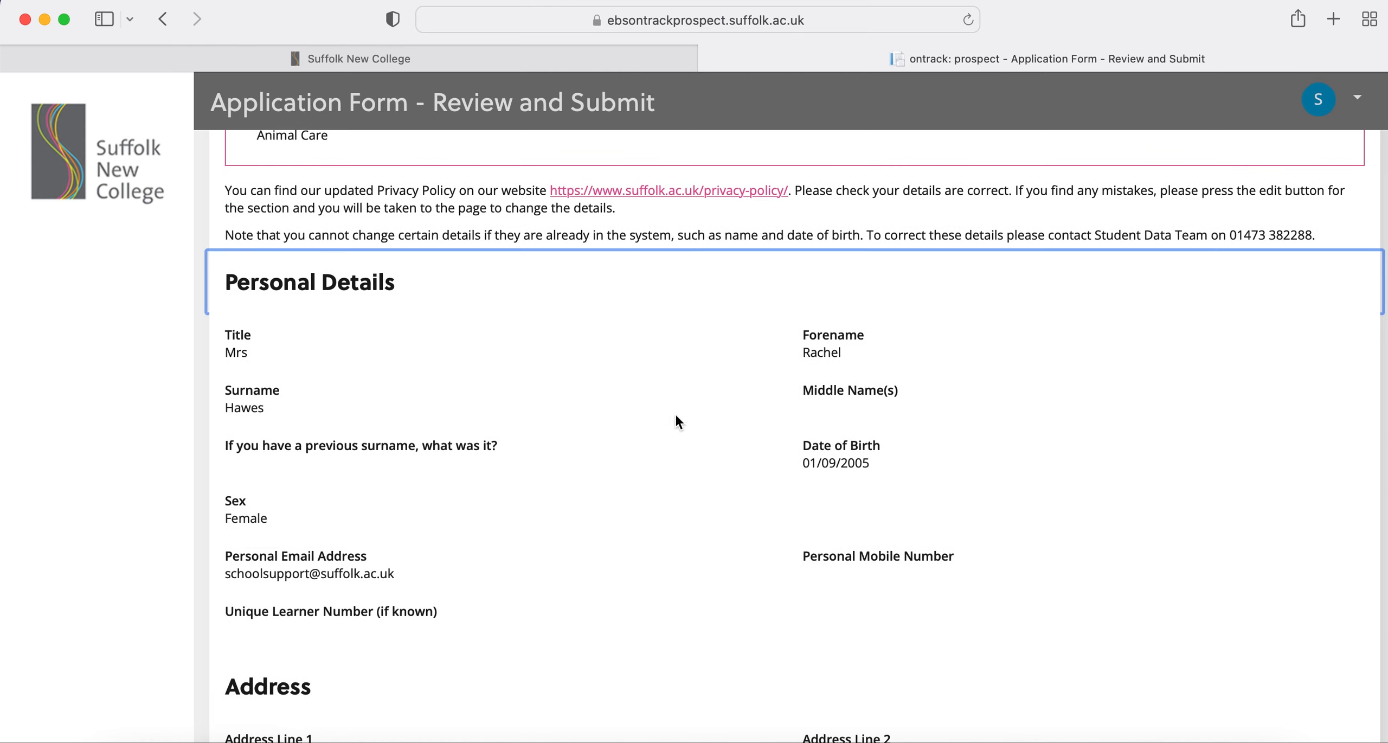
pyautogui.scroll(-10, 796, 434)
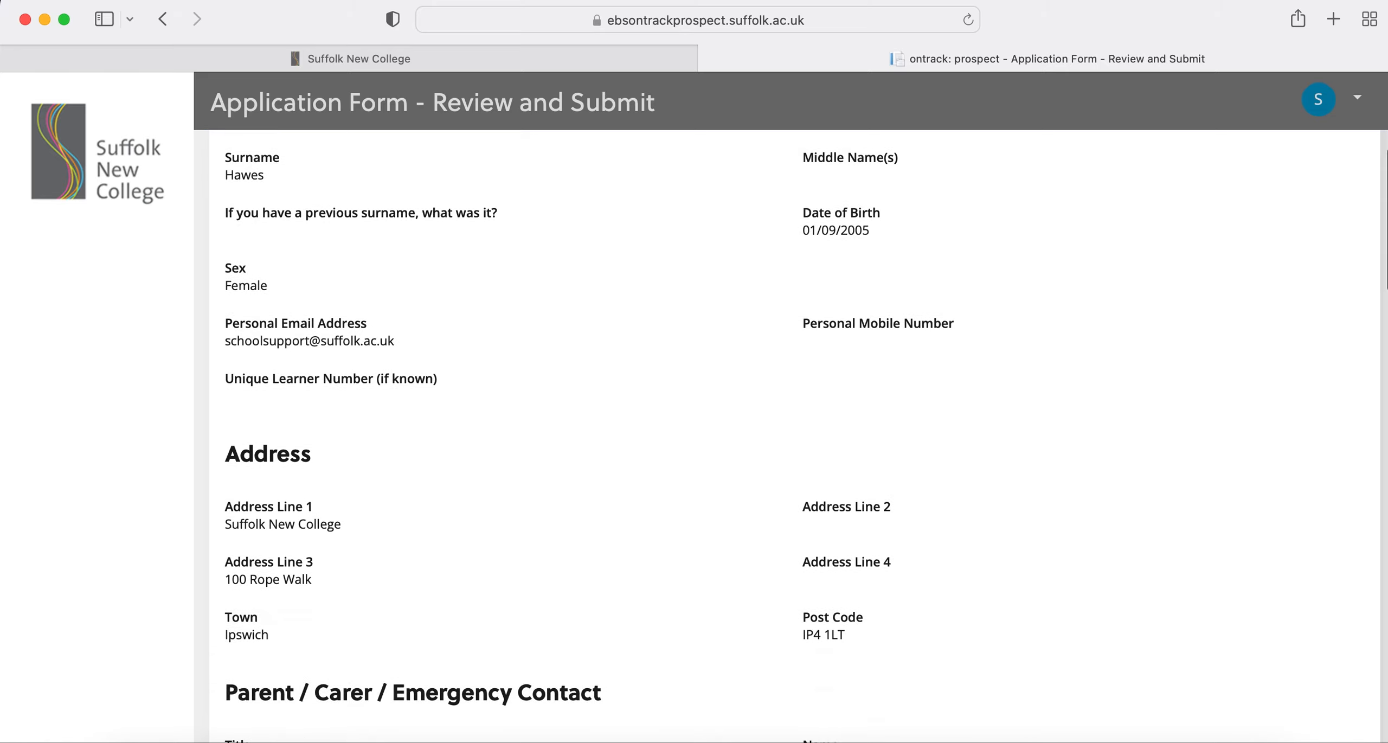
pyautogui.scroll(-5, 795, 435)
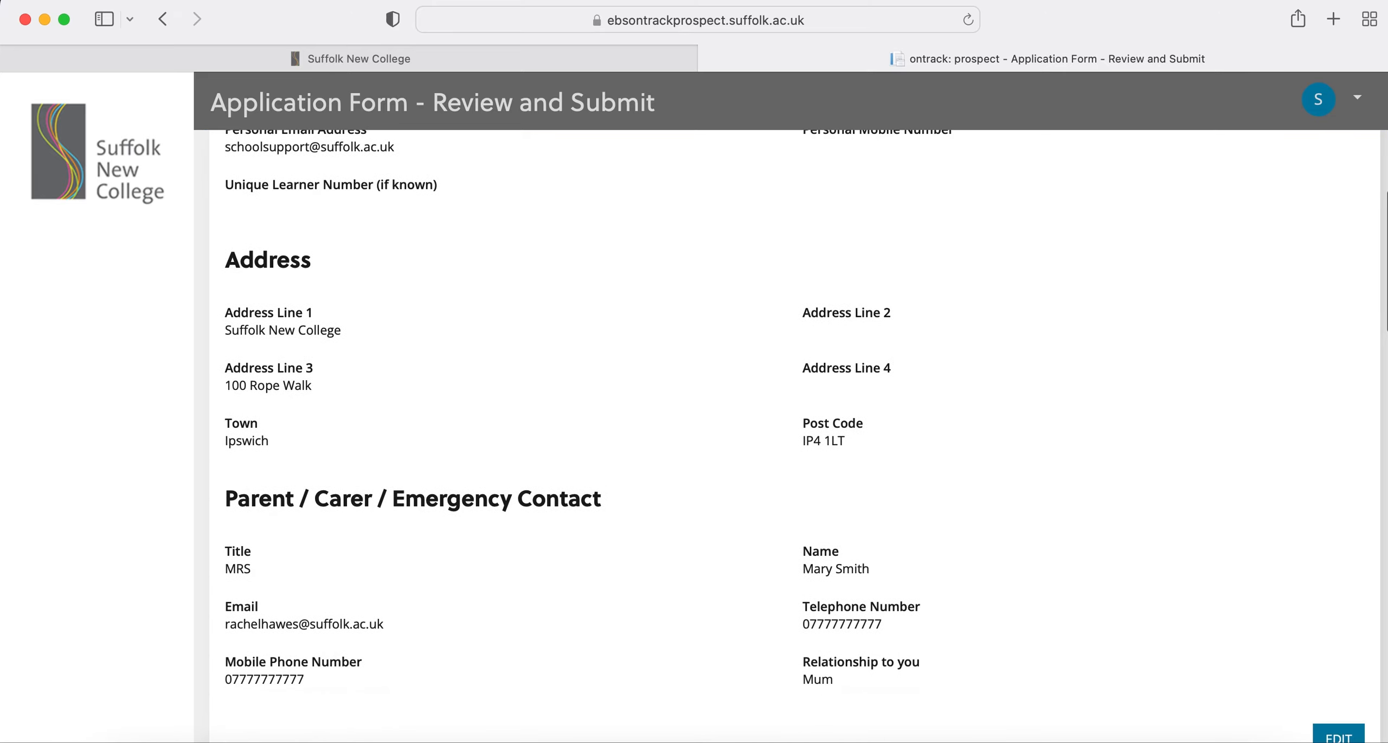
pyautogui.scroll(-5, 795, 435)
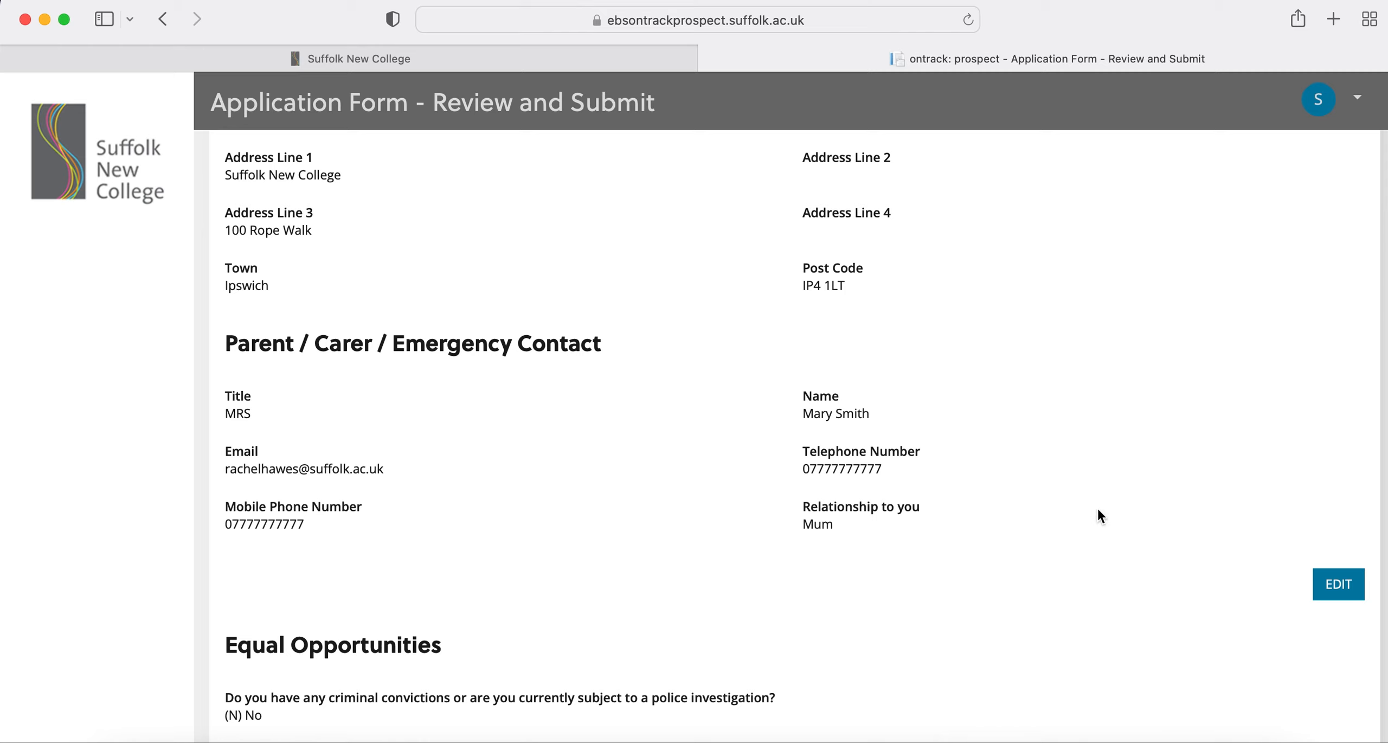
pyautogui.scroll(-8, 1098, 509)
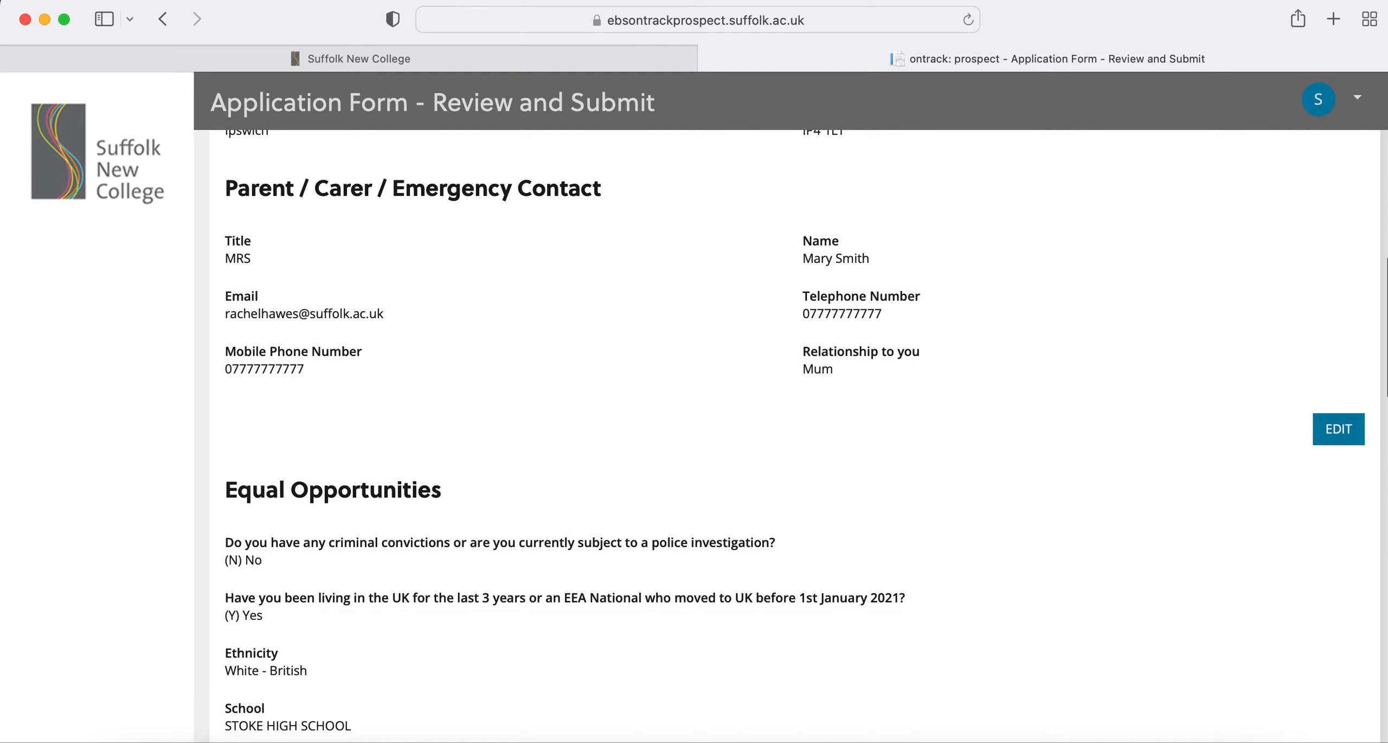
pyautogui.scroll(-8, 795, 434)
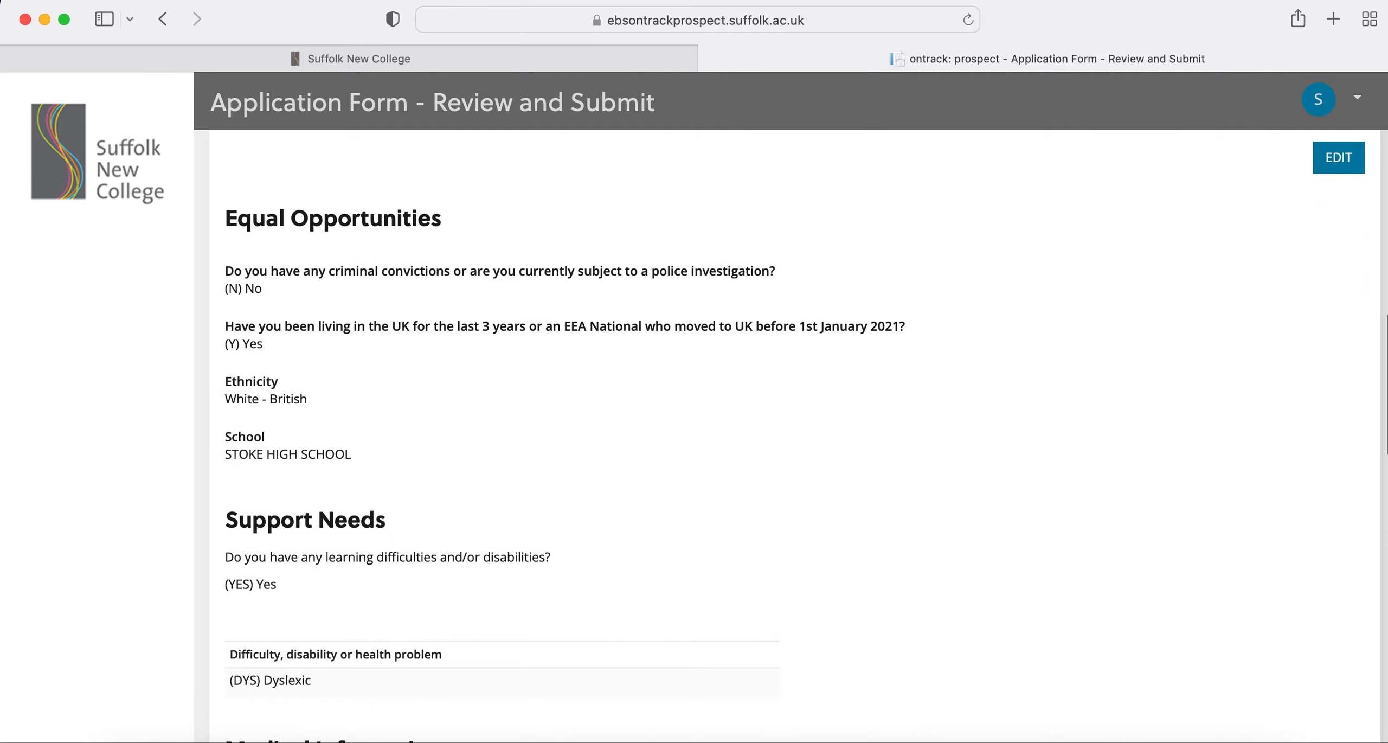
pyautogui.scroll(-12, 795, 433)
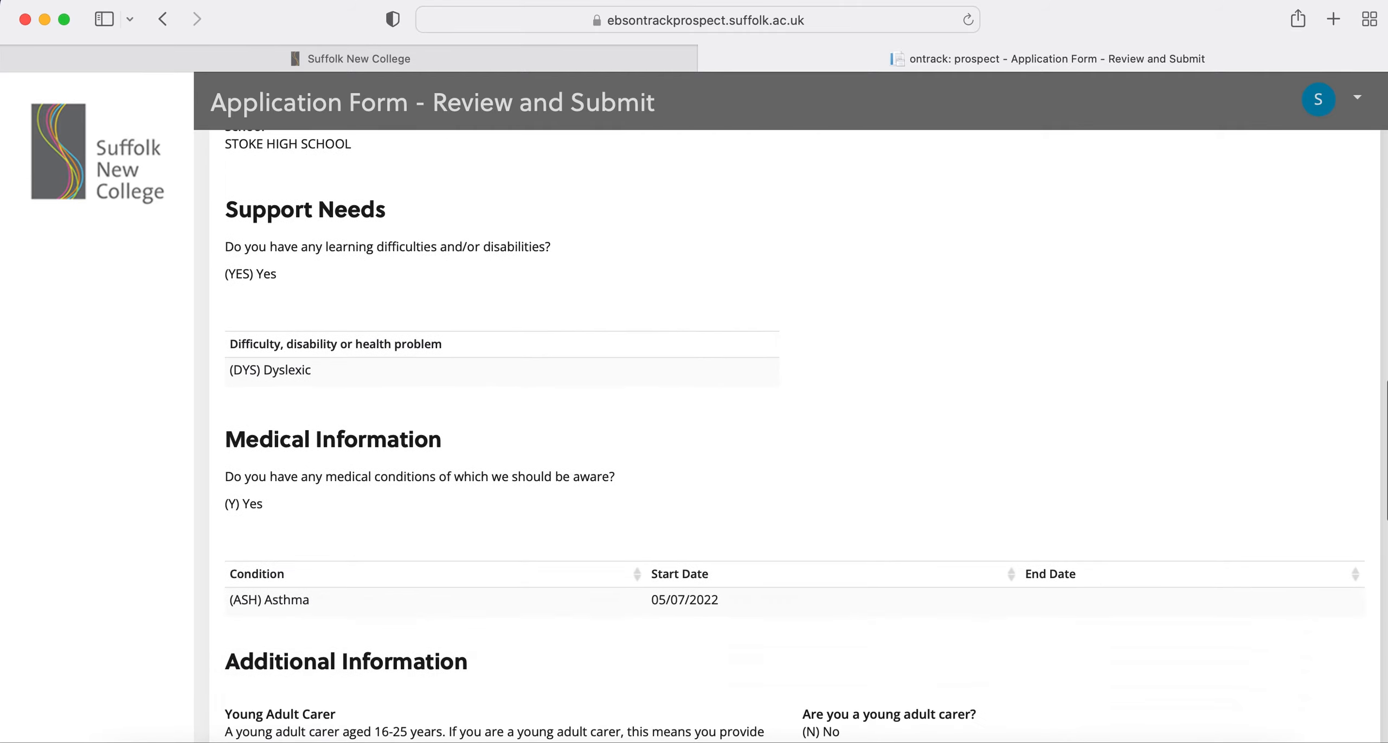
pyautogui.scroll(-12, 794, 434)
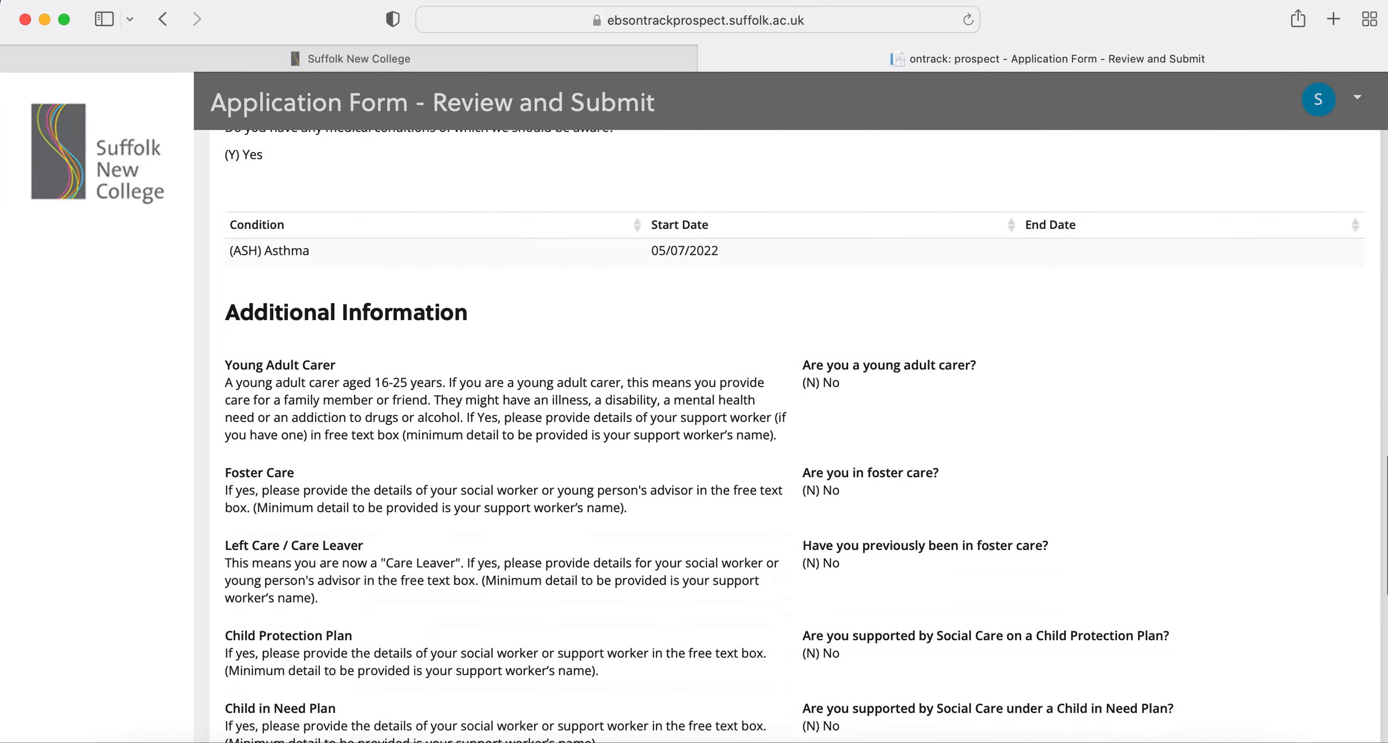
pyautogui.scroll(-9, 793, 434)
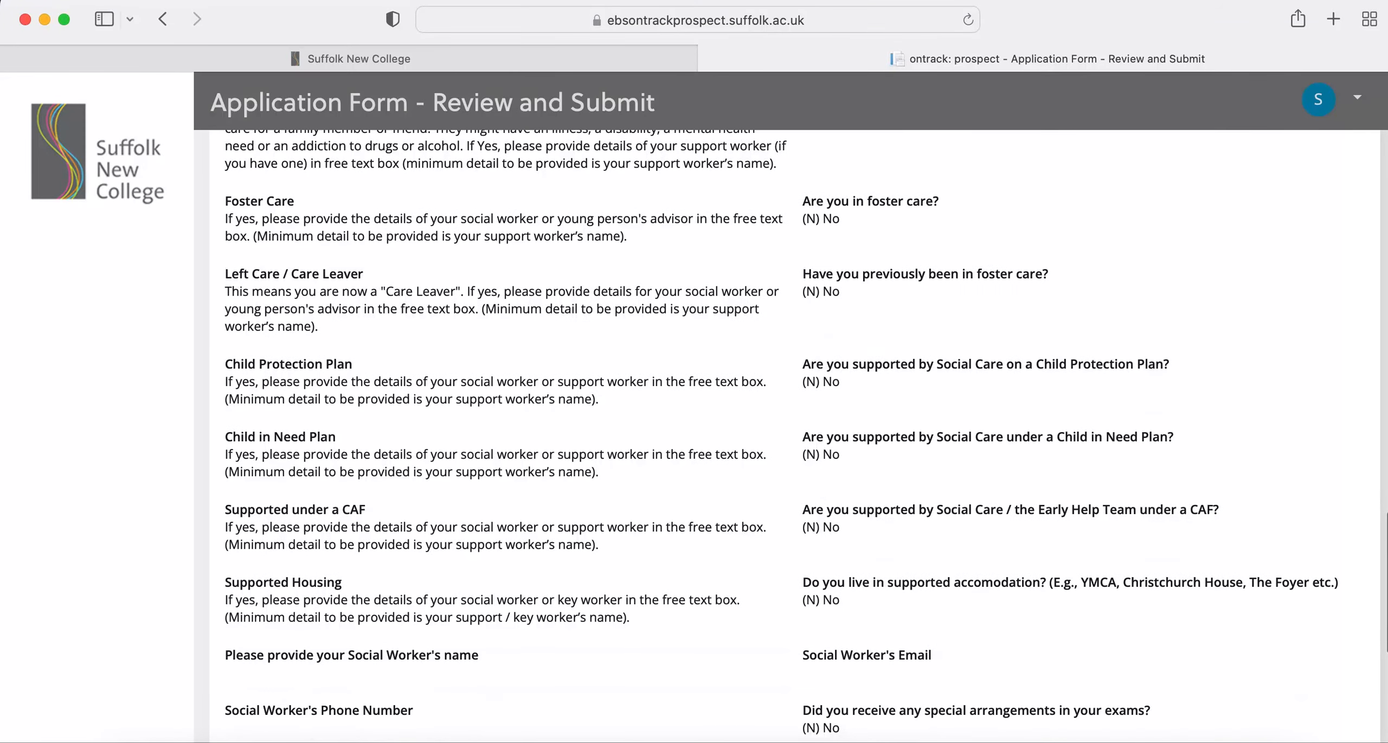
pyautogui.scroll(-10, 794, 433)
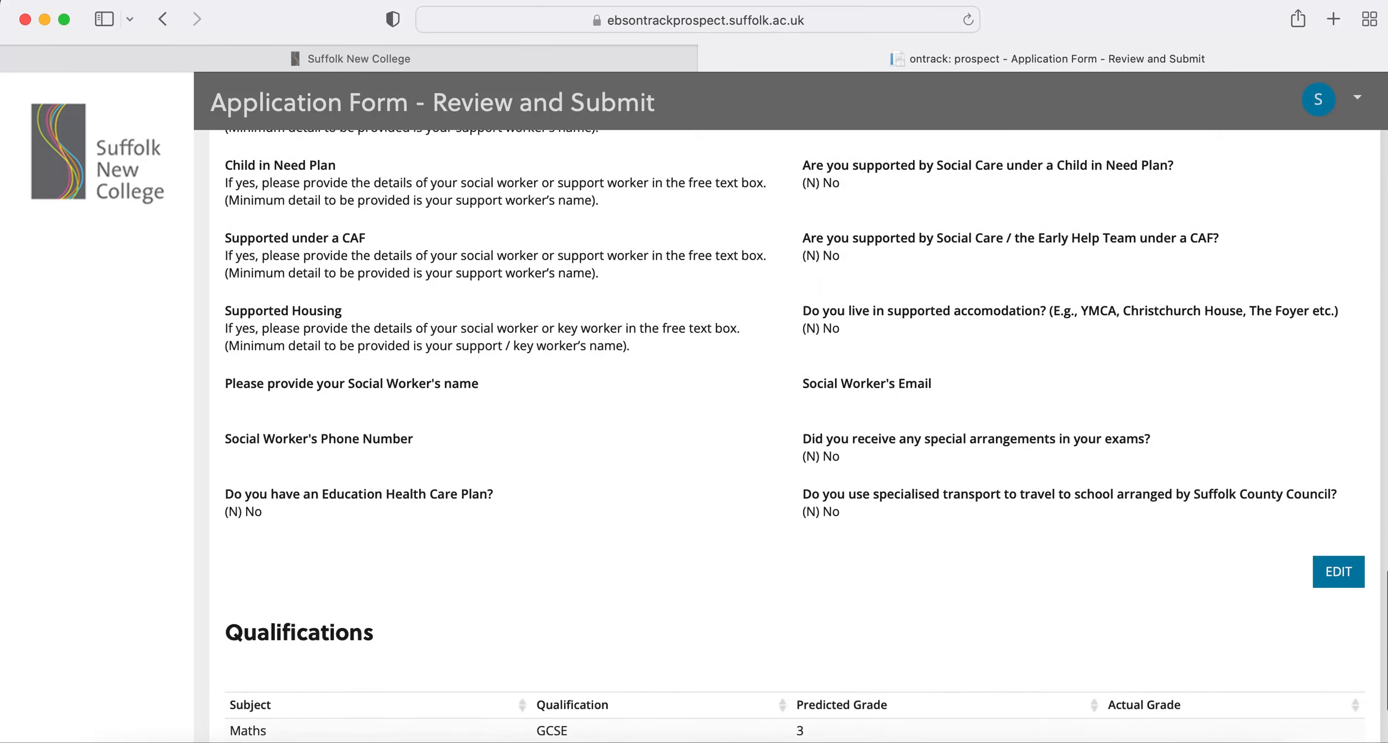
pyautogui.scroll(-3, 794, 434)
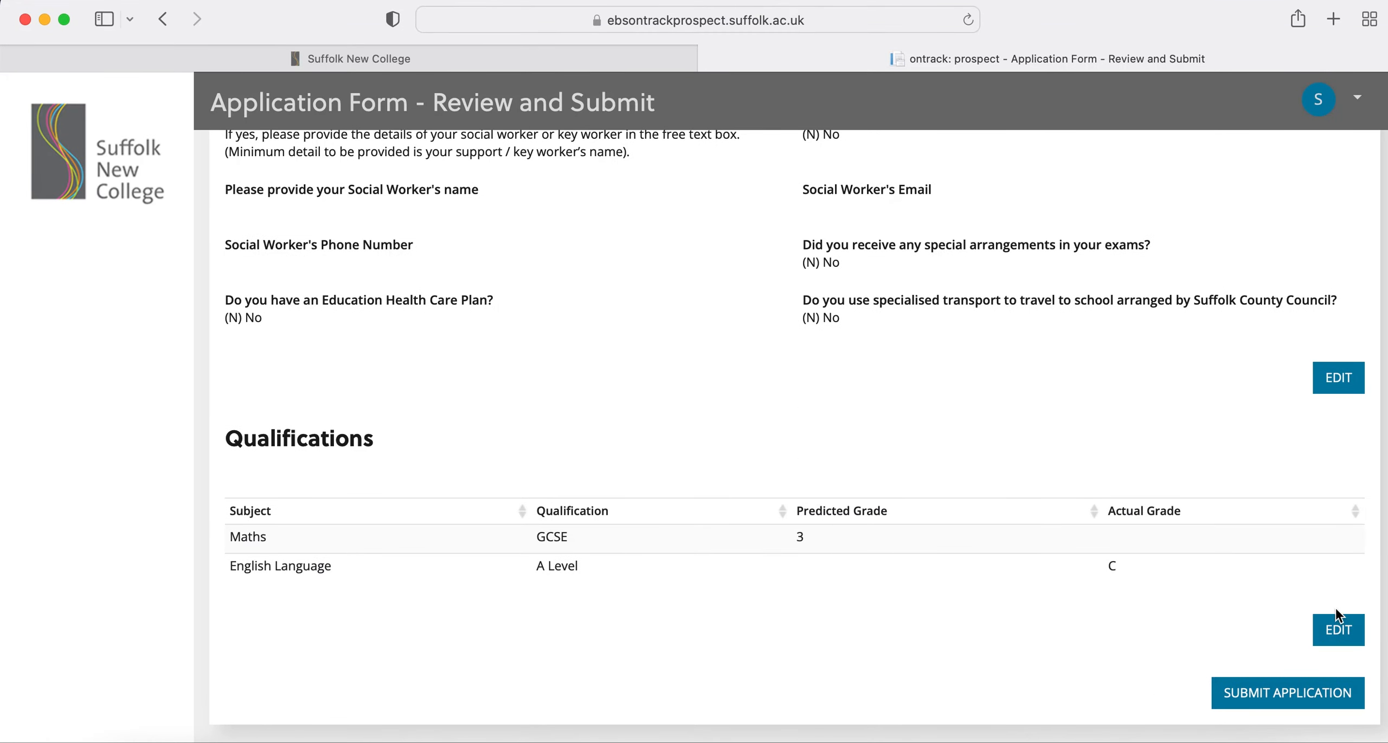
# Step: Submit the Animal Care application, close the Success dialog, and return to the Homepage
pyautogui.click(1275, 698)
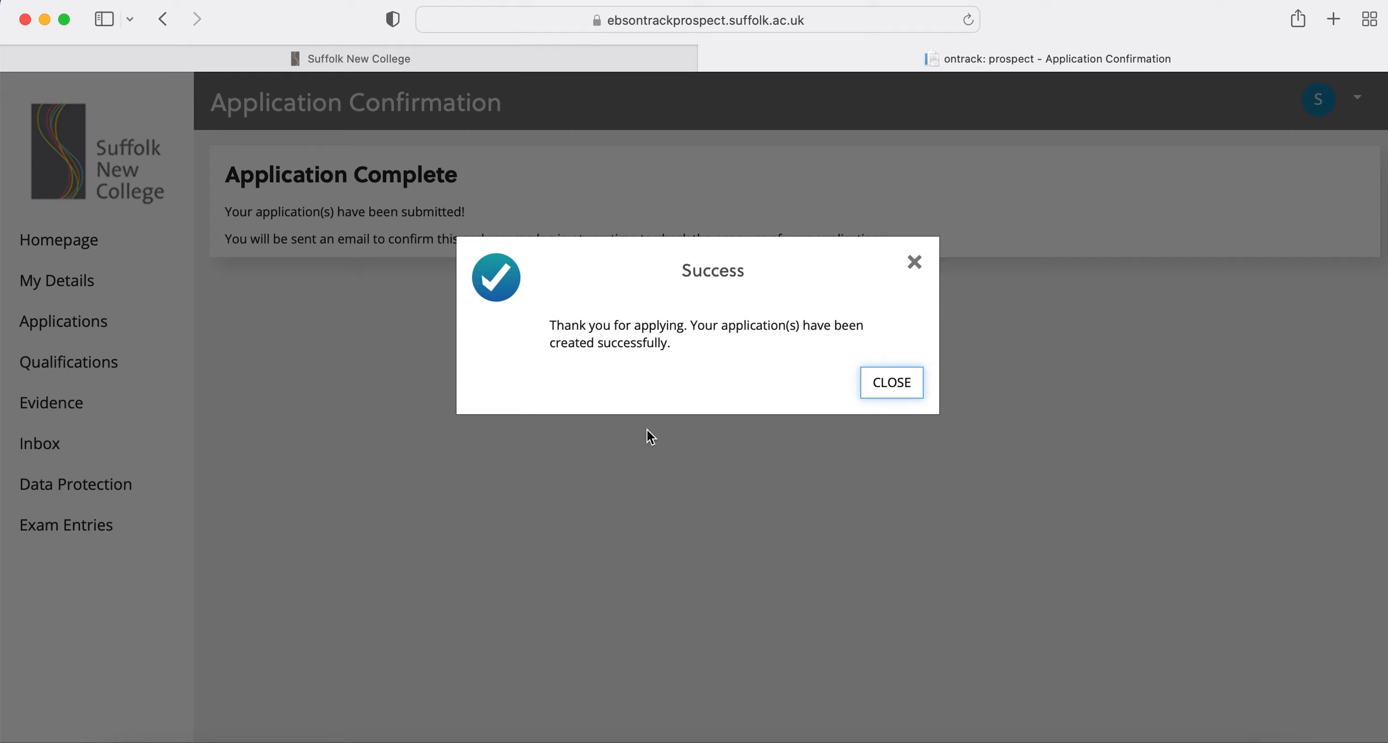
pyautogui.click(904, 391)
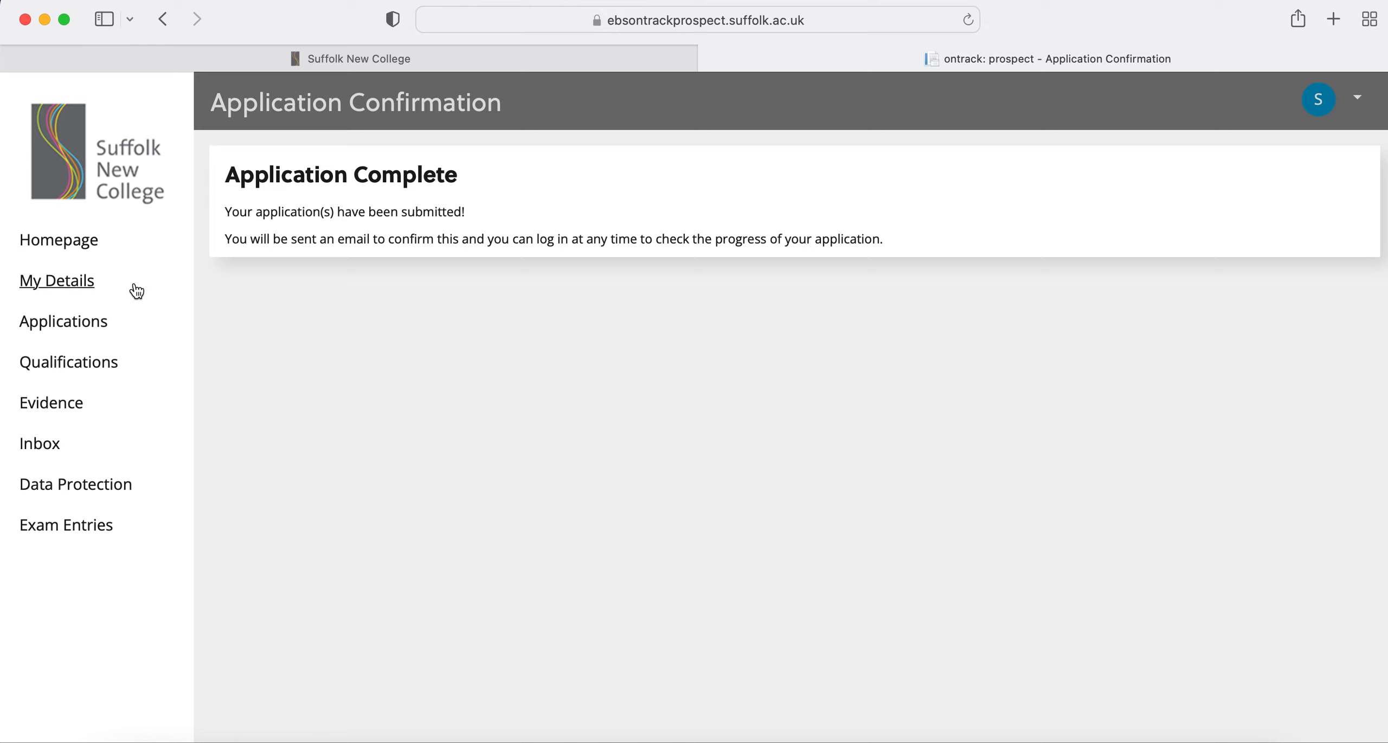
pyautogui.click(51, 246)
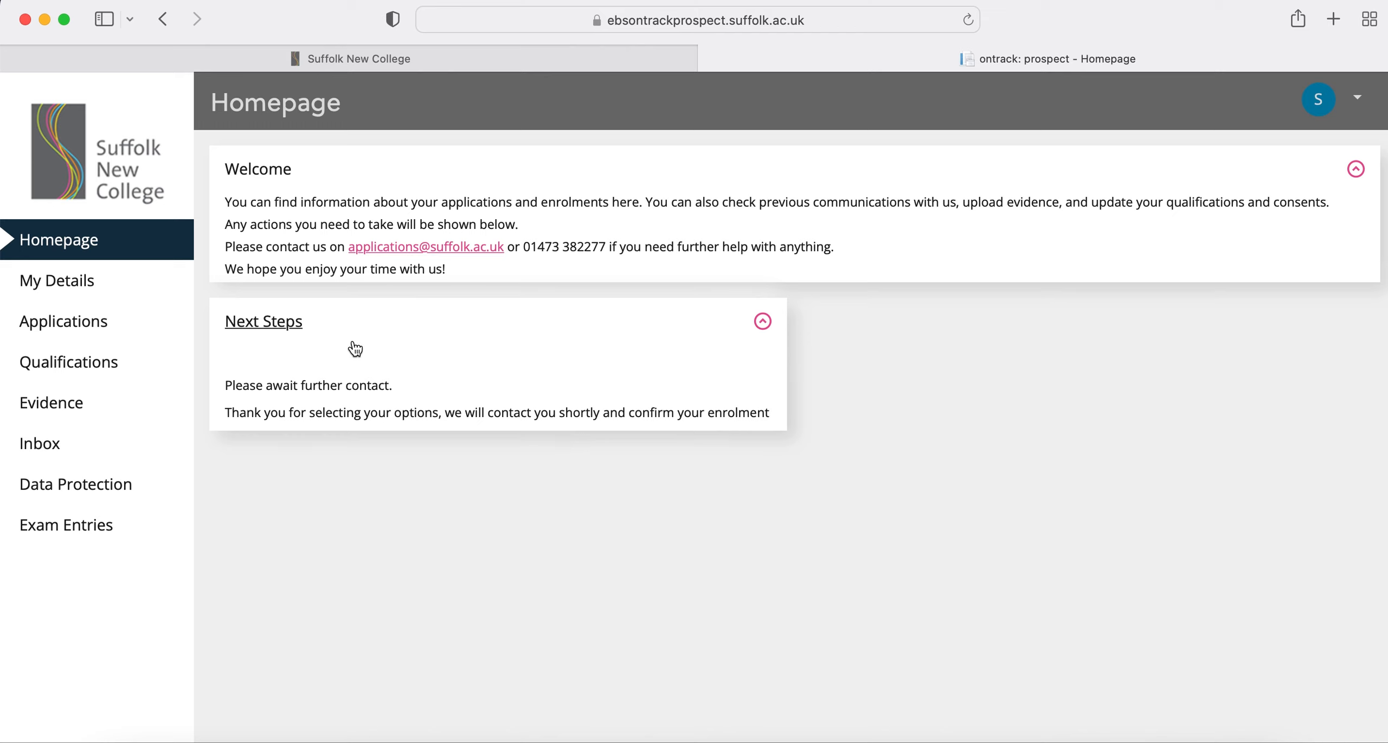
# Step: Look through the stored details under My Details, then open the Applications list
pyautogui.click(67, 280)
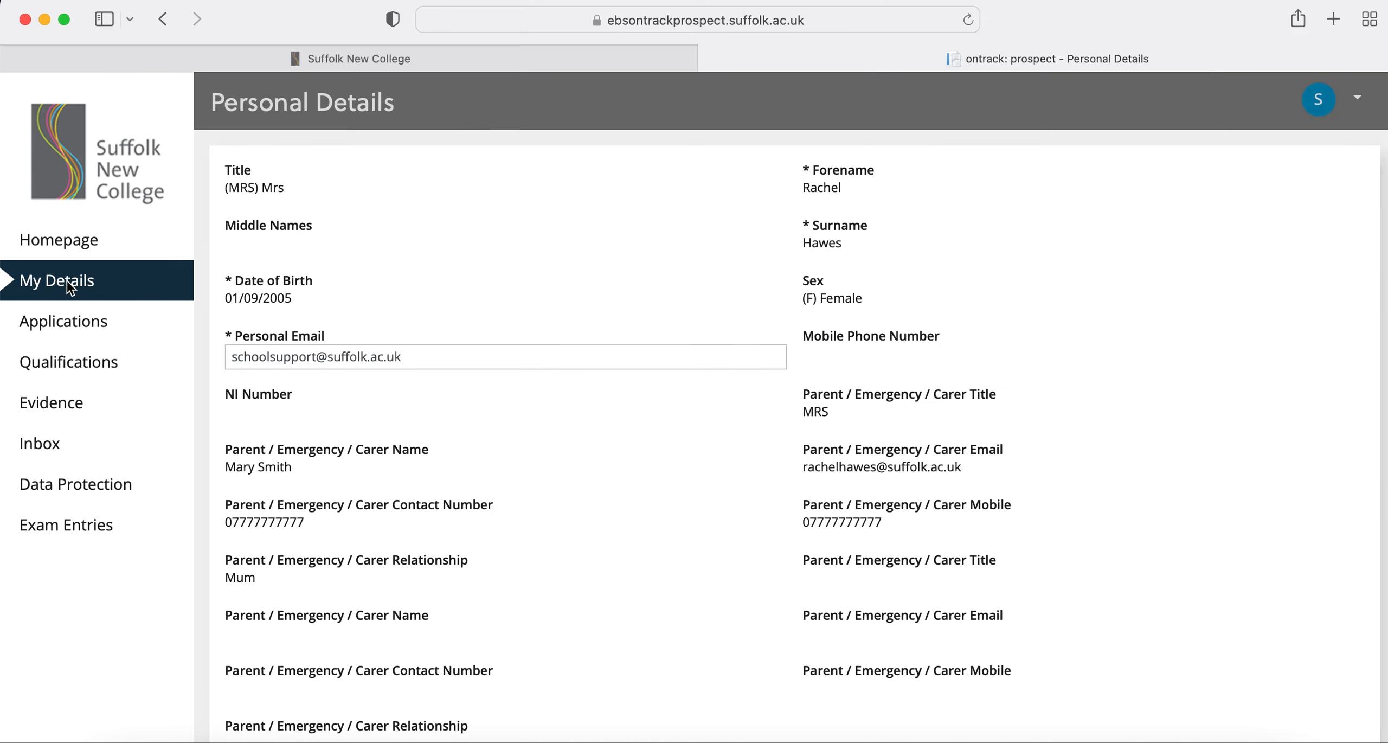
pyautogui.scroll(-3, 475, 245)
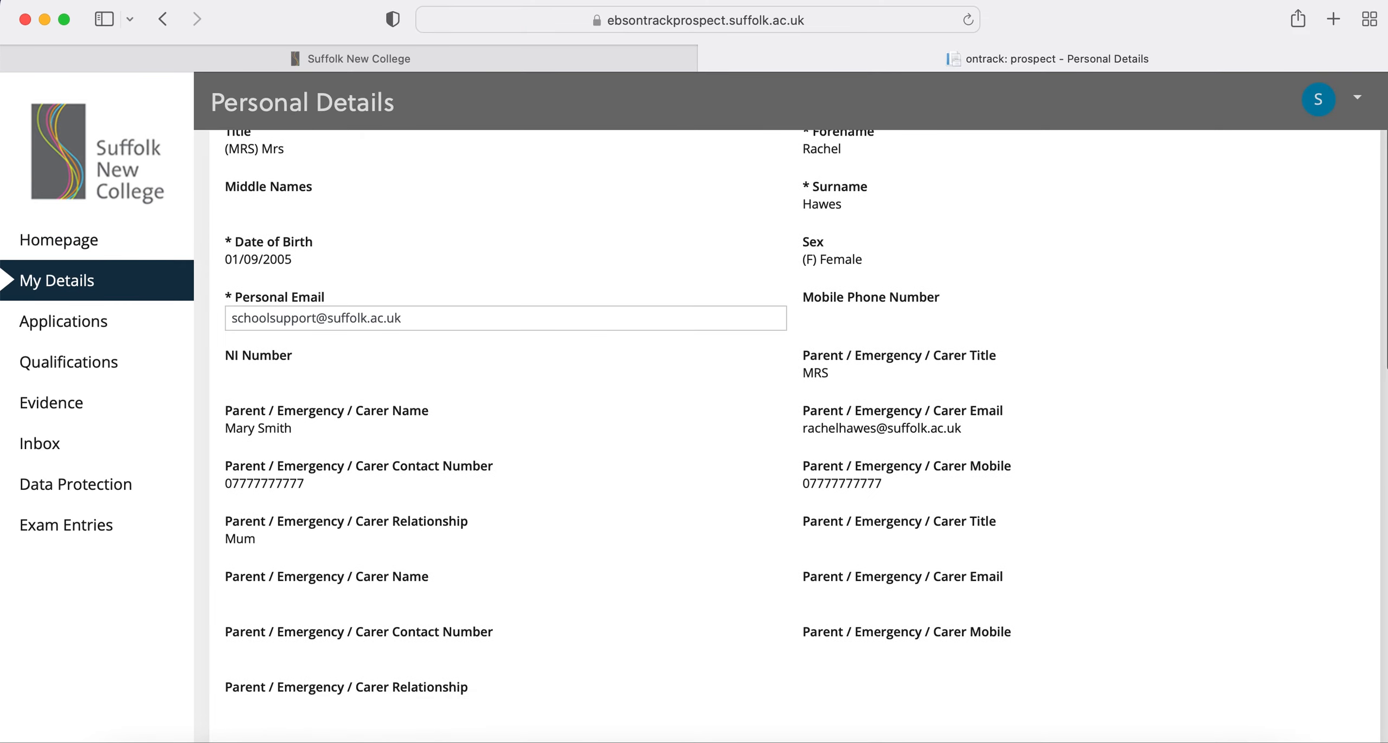
pyautogui.scroll(3, 617, 441)
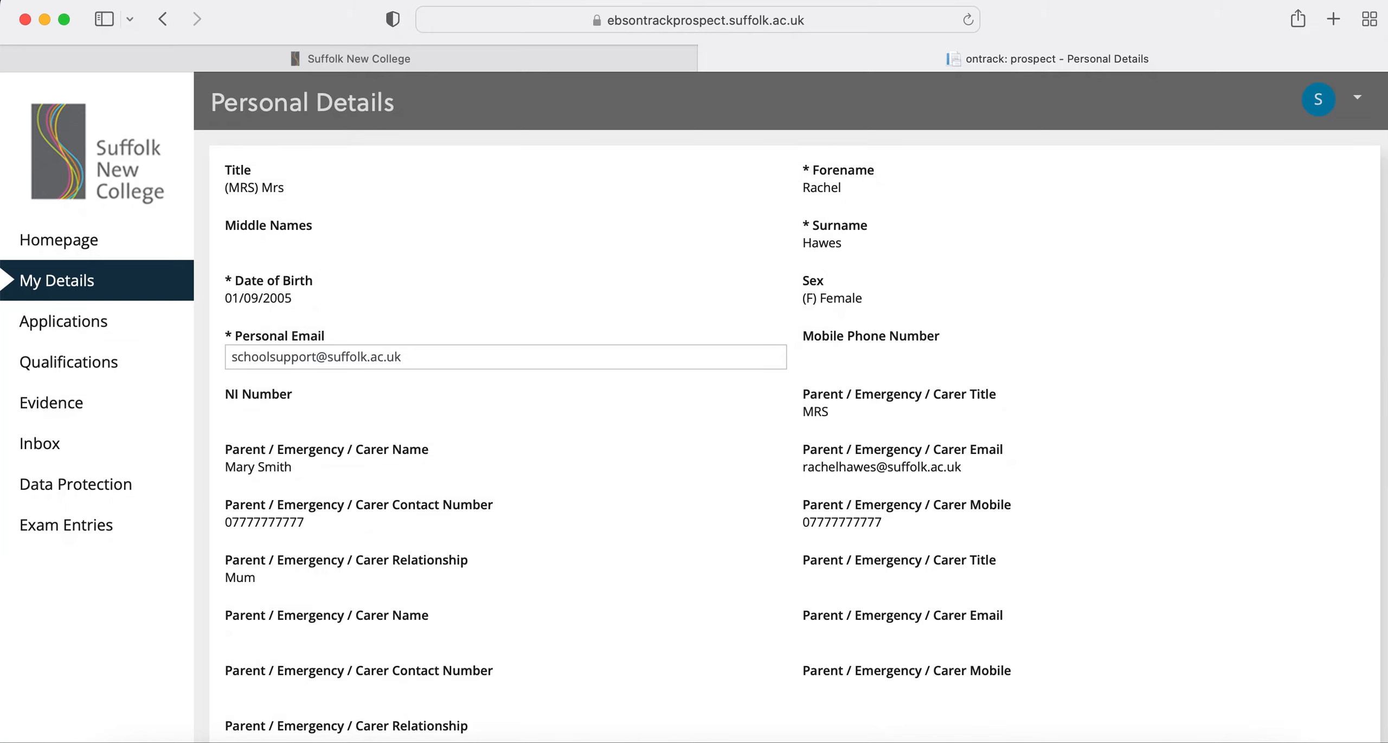
pyautogui.scroll(-14, 1300, 275)
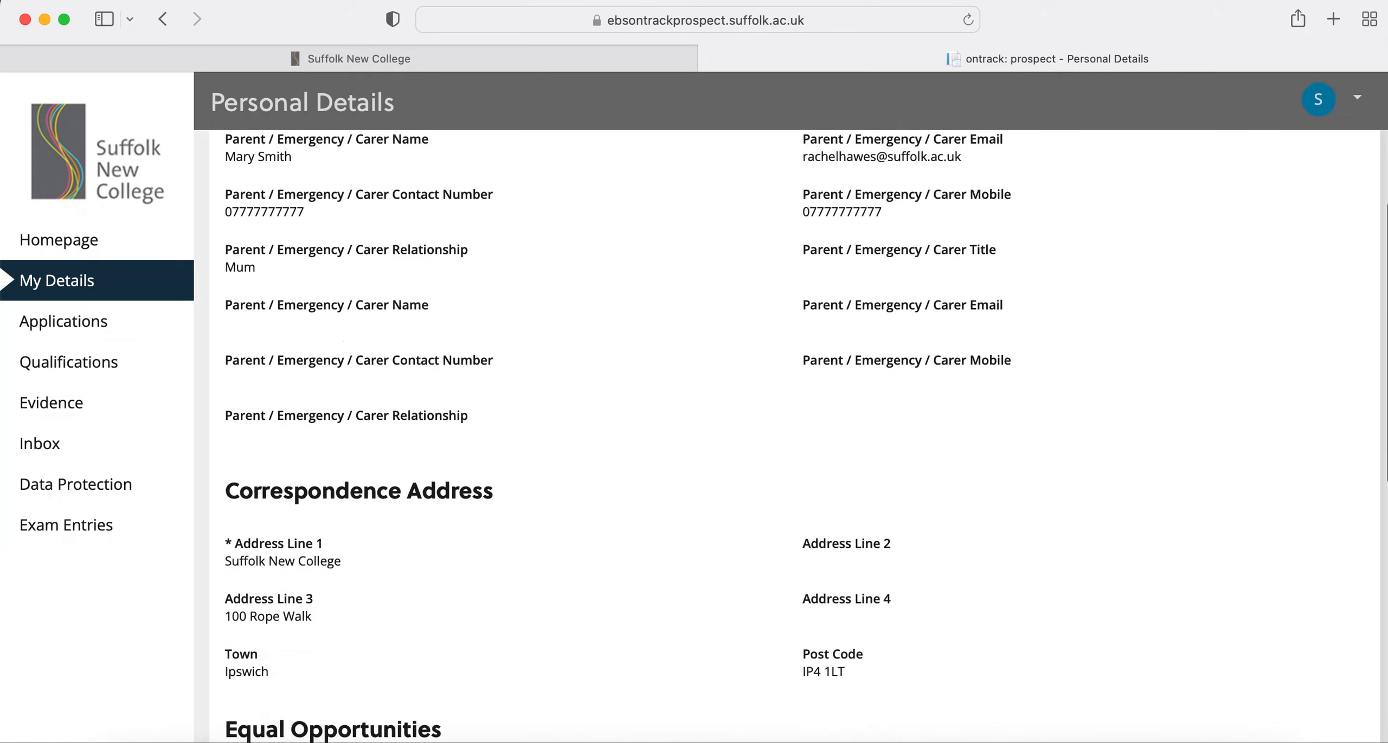
pyautogui.scroll(-11, 794, 434)
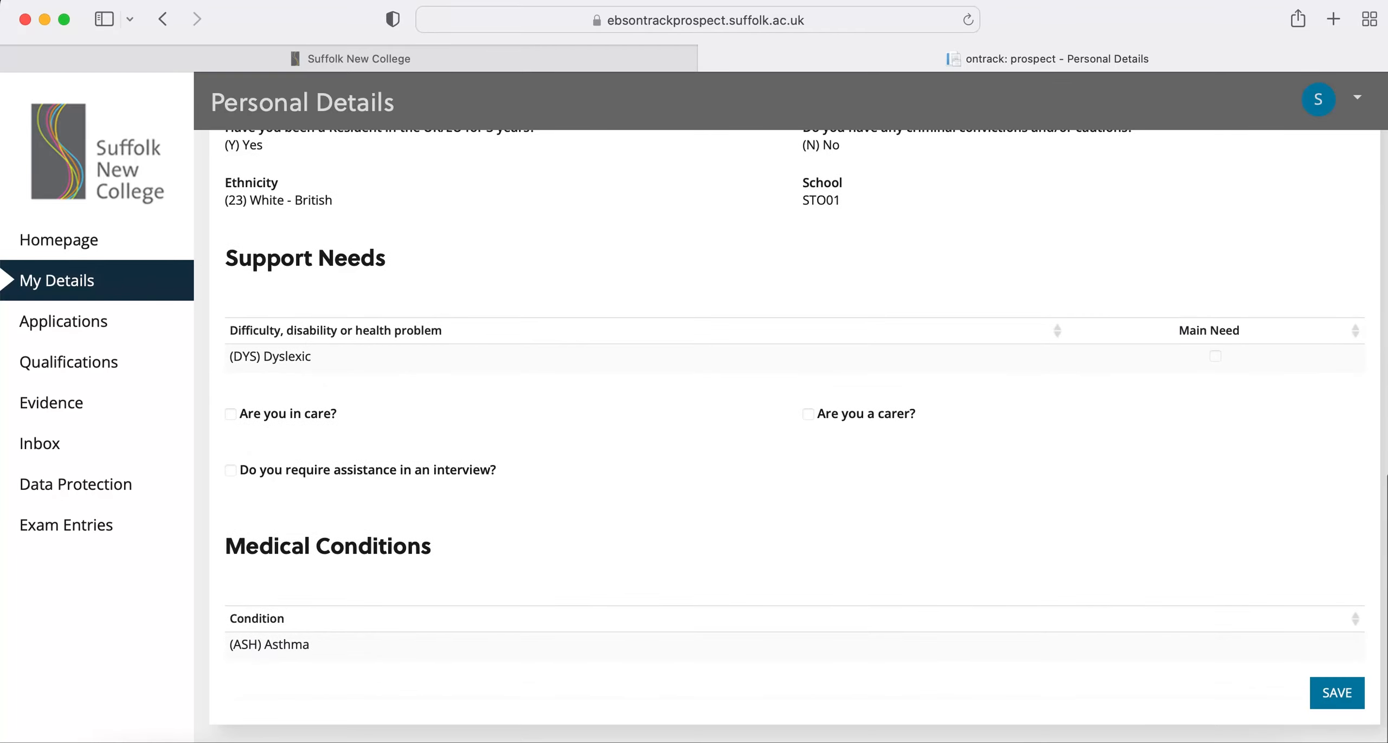
pyautogui.scroll(17, 795, 434)
pyautogui.scroll(8, 795, 434)
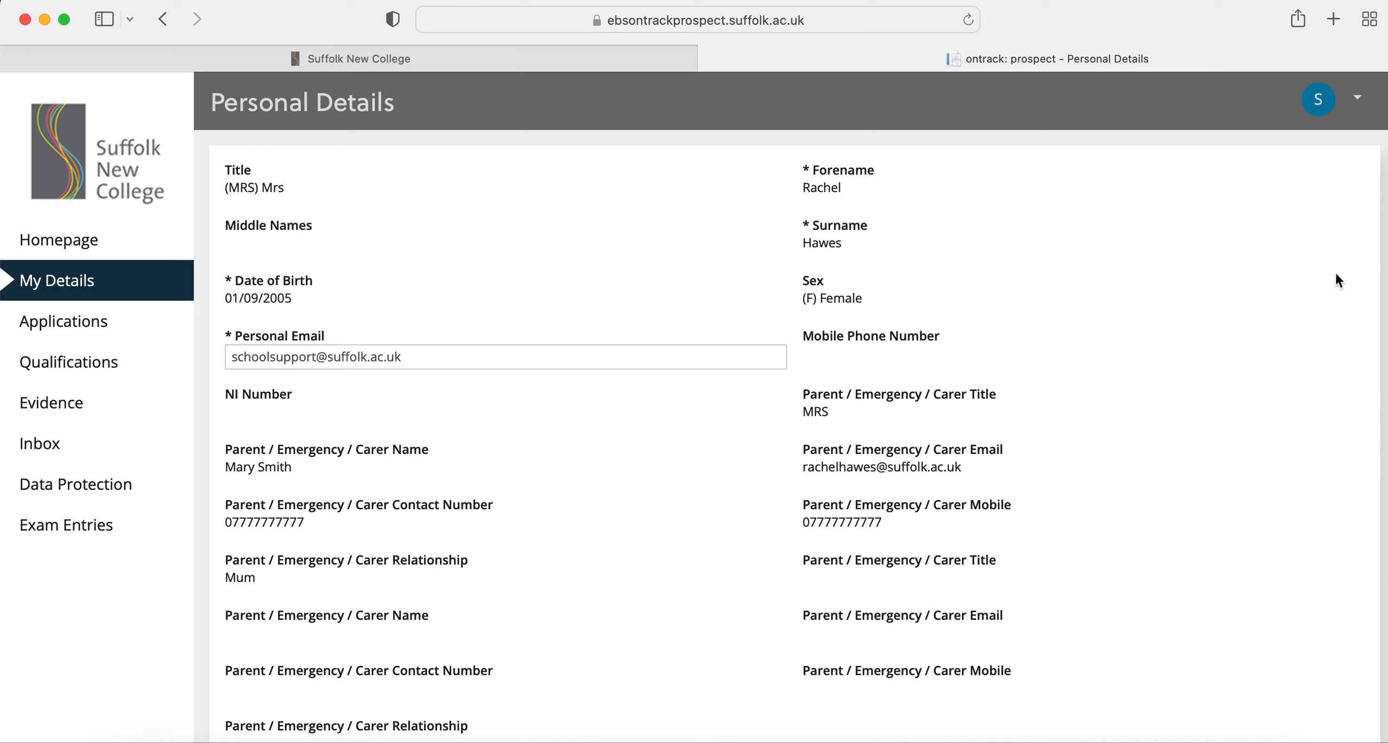
pyautogui.click(111, 326)
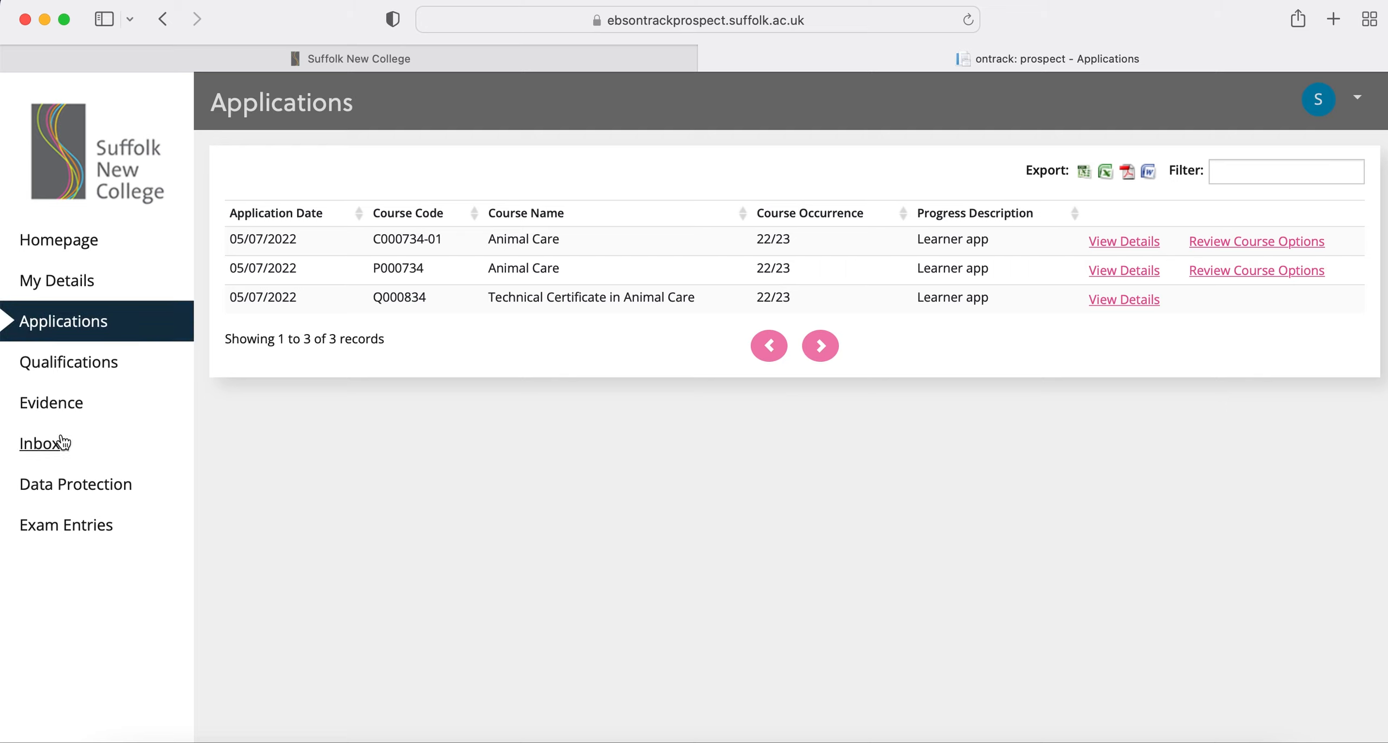
# Step: Open the Inbox to find the application confirmation message
pyautogui.click(46, 446)
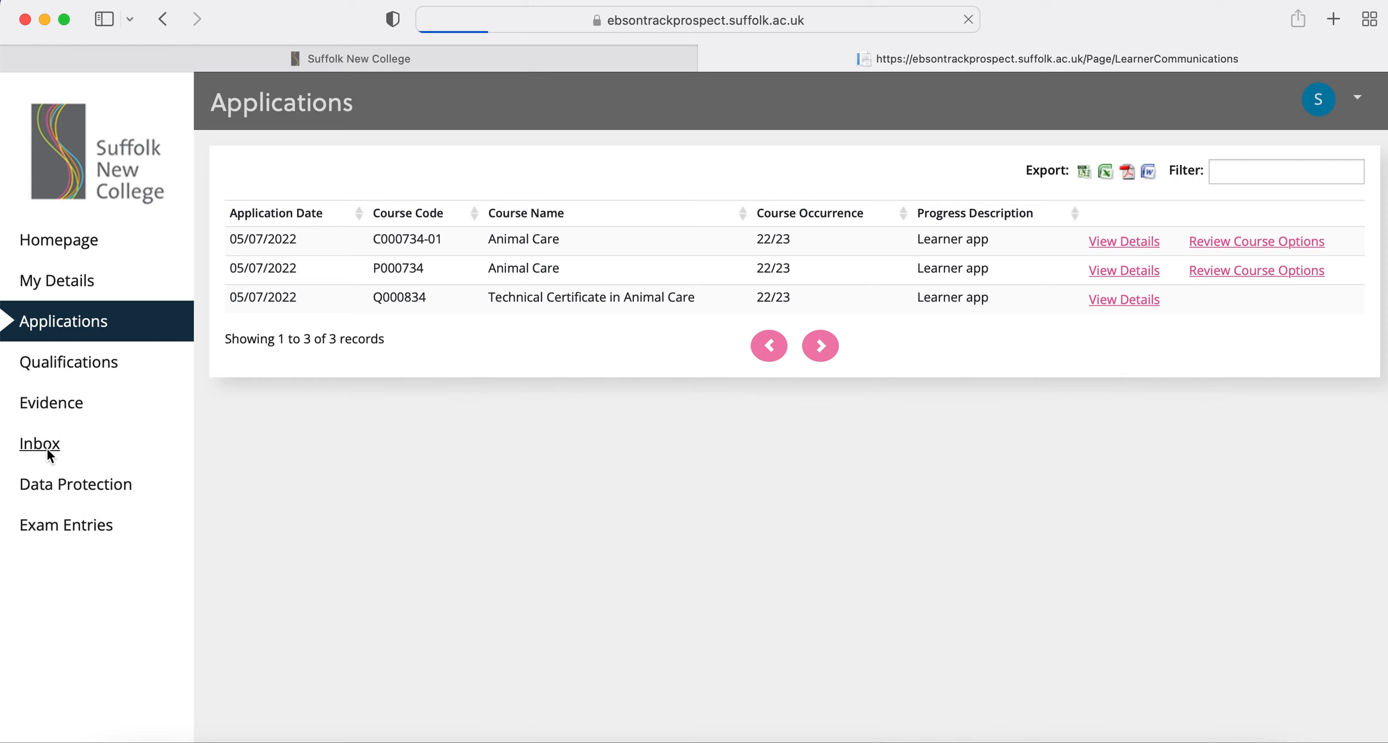